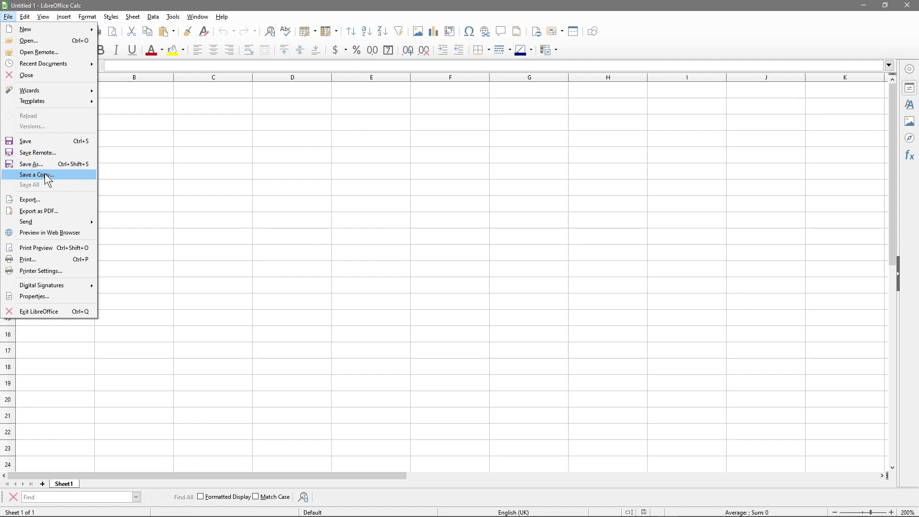
# Save the spreadsheet over the existing file "LibreOffice Calc - Array Formulas and Functions - Part 1.ods"
pyautogui.click(45, 164)
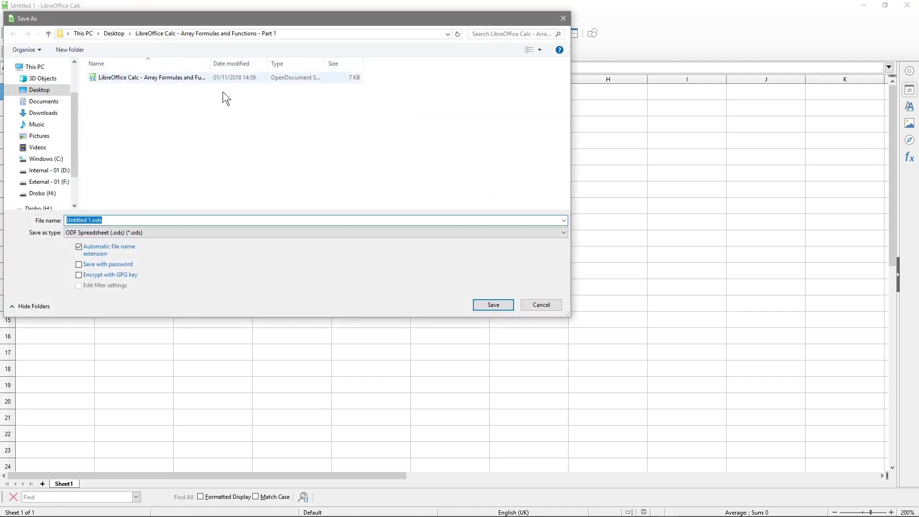
pyautogui.click(144, 78)
pyautogui.doubleClick(211, 63)
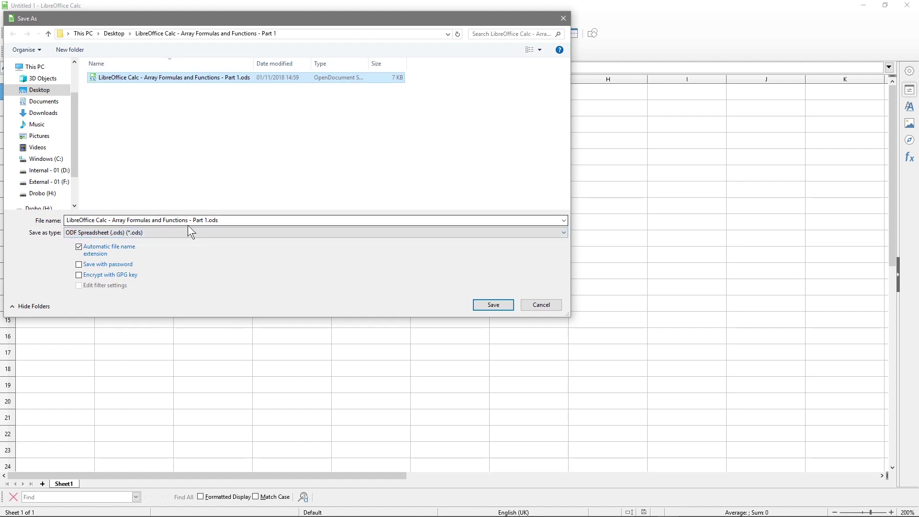
pyautogui.click(491, 305)
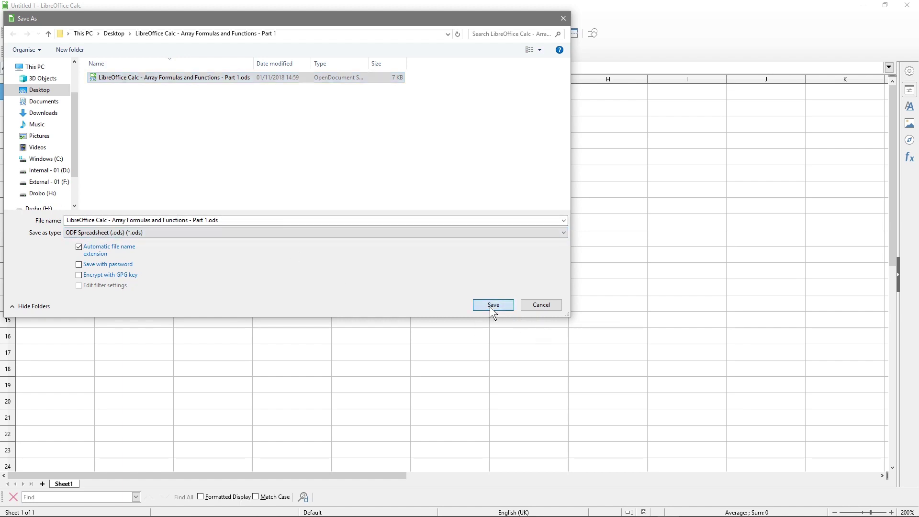
pyautogui.click(513, 265)
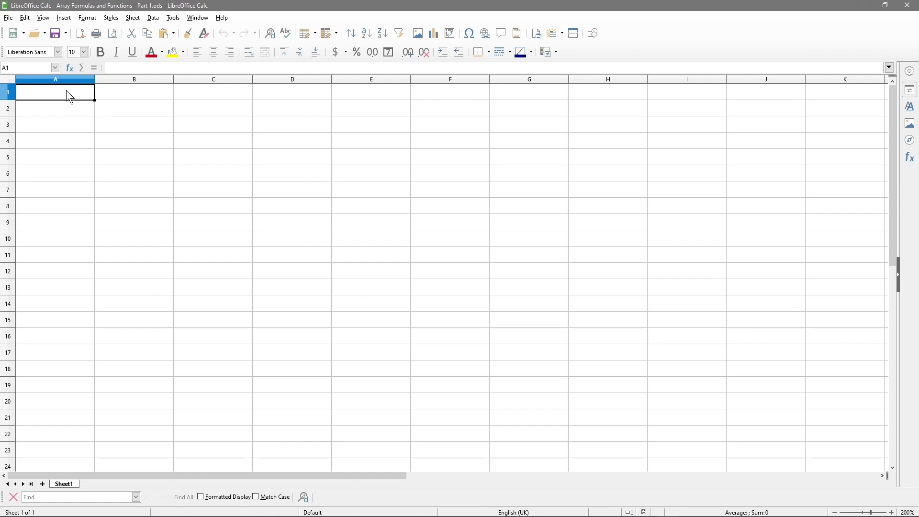
# Enter the title "Array Formulas (You Must Use Shift+Ctrl & Enter)" in cell A1
pyautogui.write('Arr')
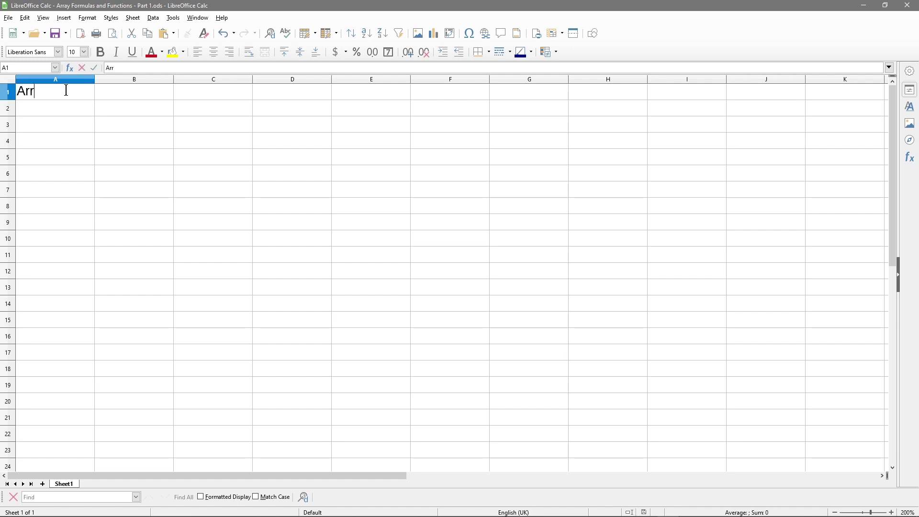
pyautogui.write('ay Formulas (')
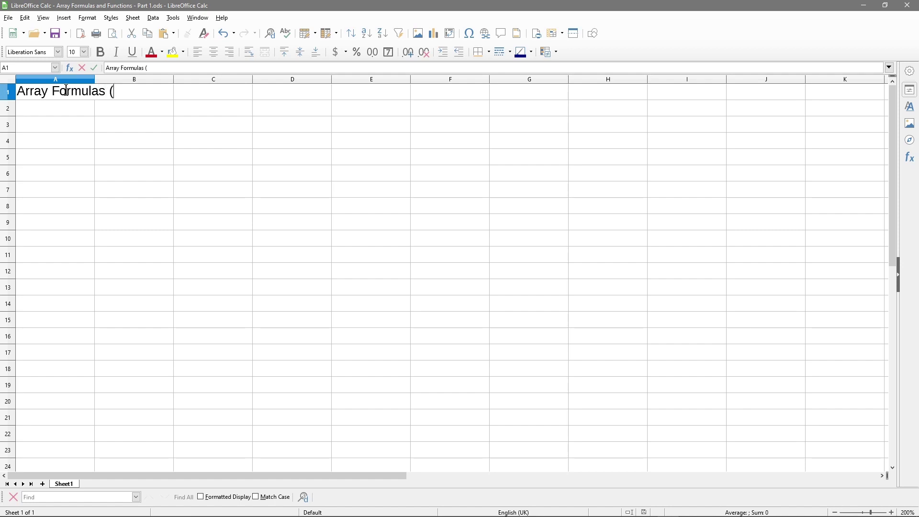
pyautogui.write('You Must ')
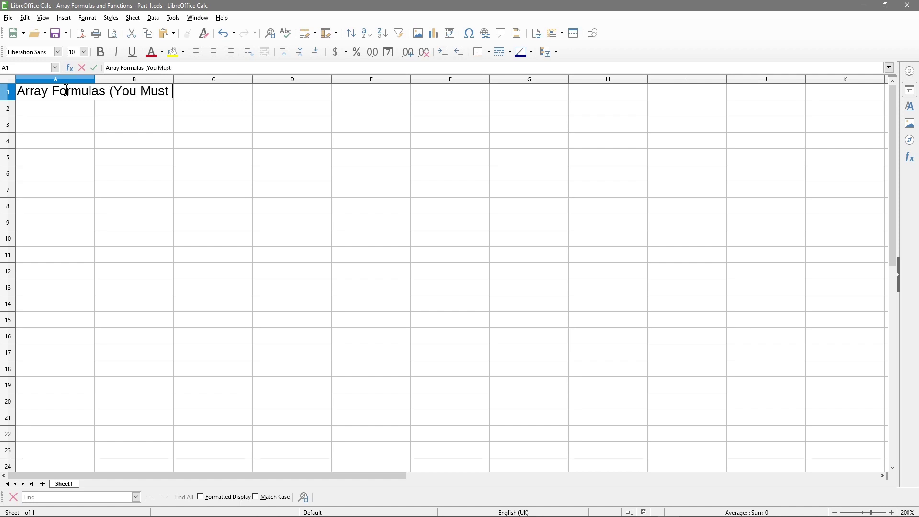
pyautogui.write('US')
pyautogui.press('BackSpace')
pyautogui.write('se   Shift +Vtrl')
pyautogui.press('BackSpace')
pyautogui.press('BackSpace')
pyautogui.press('BackSpace')
pyautogui.write('C')
pyautogui.press('BackSpace')
pyautogui.press('BackSpace')
pyautogui.write('Ctrl')
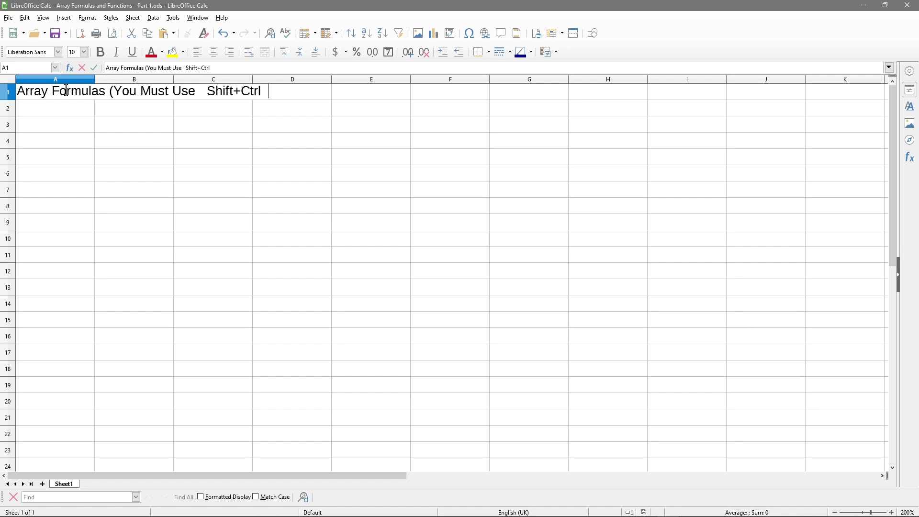
pyautogui.write('  & Enter)')
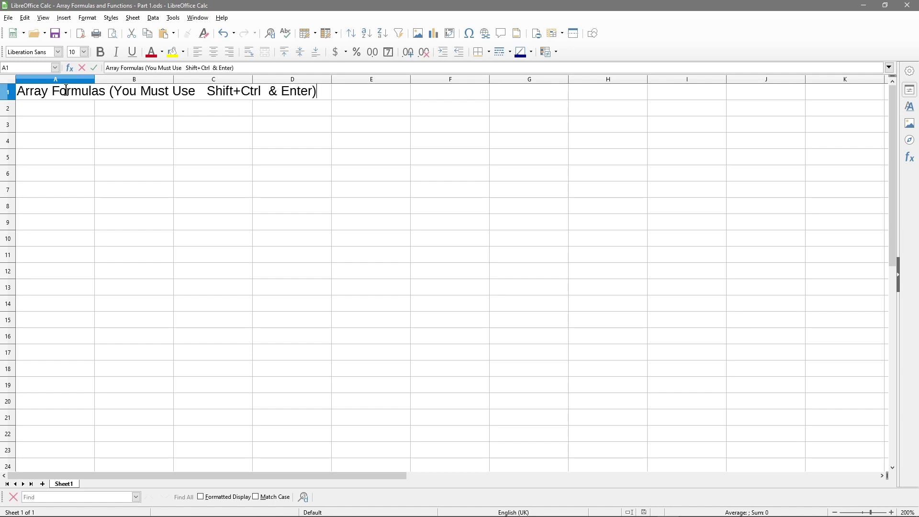
pyautogui.press('Return')
# Make the title in cell A1 bold
pyautogui.click(36, 93)
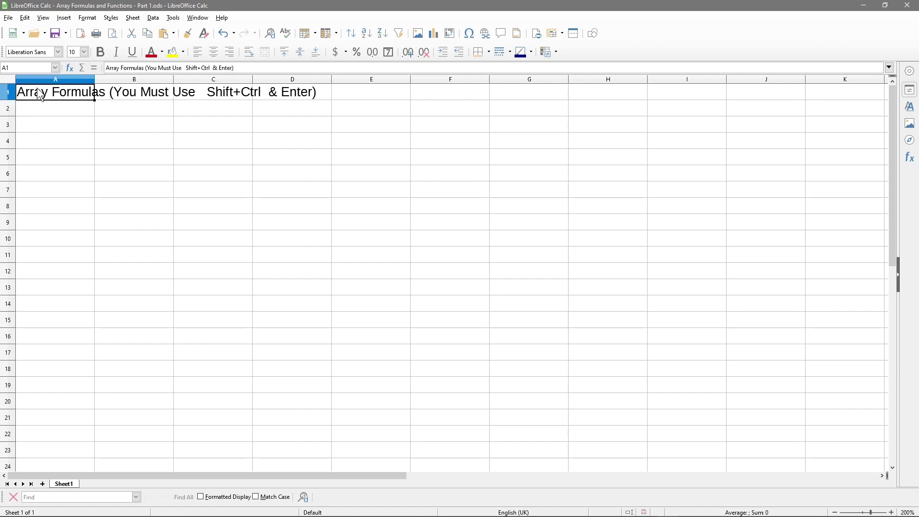
pyautogui.hotkey('ctrl', 'b')
pyautogui.click(48, 106)
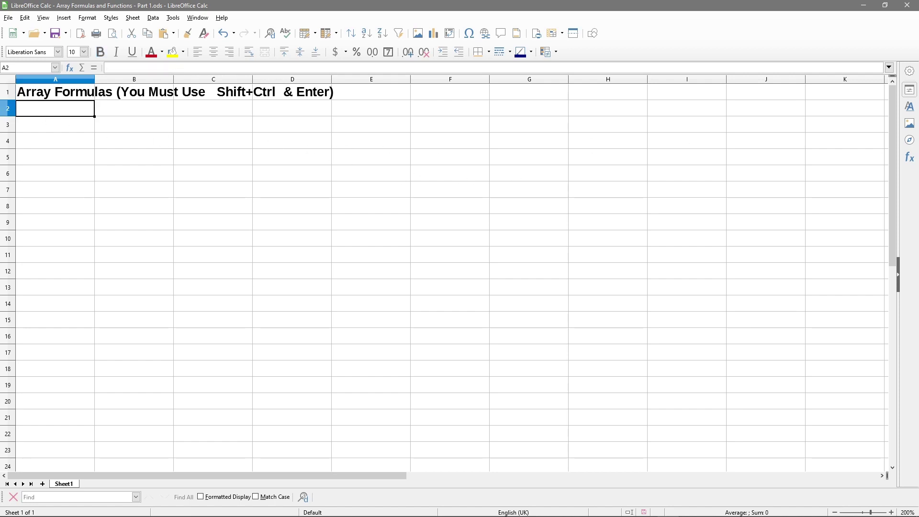
# Switch to Photos, view keyboard.jpg in an enlarged window over the spreadsheet, and close it
pyautogui.hotkey('alt', 'Tab')
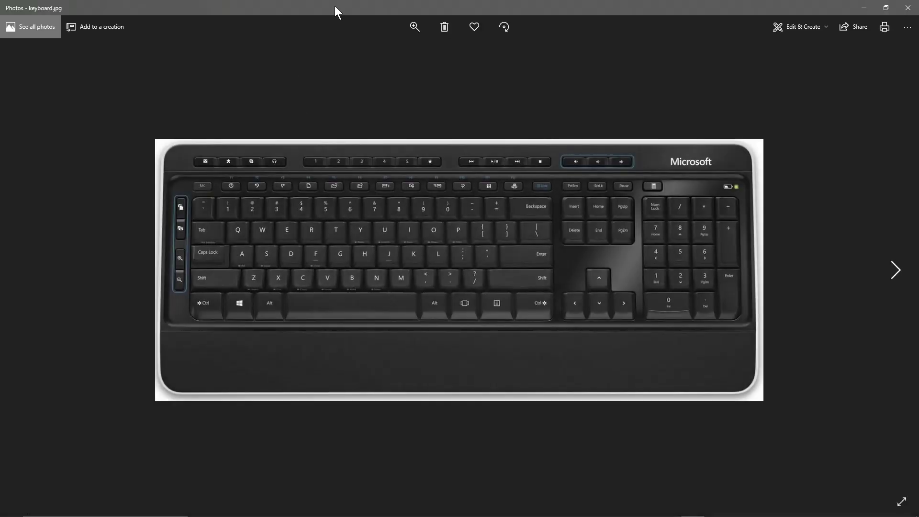
pyautogui.moveTo(335, 7); pyautogui.dragTo(337, 68)
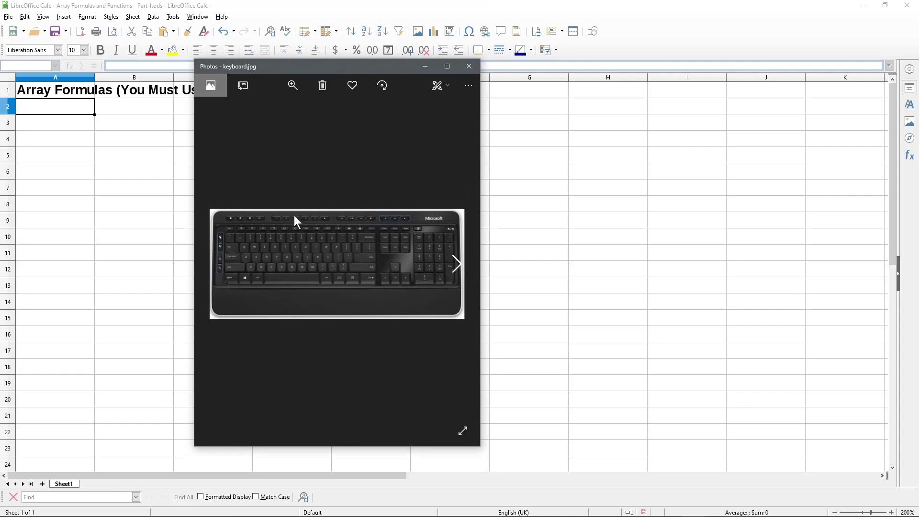
pyautogui.scroll(2, 294, 216)
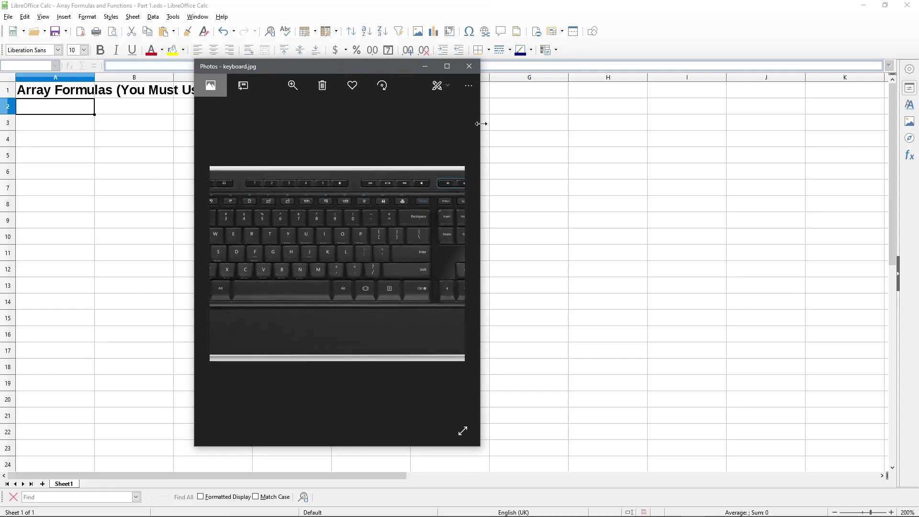
pyautogui.moveTo(481, 123); pyautogui.dragTo(851, 156)
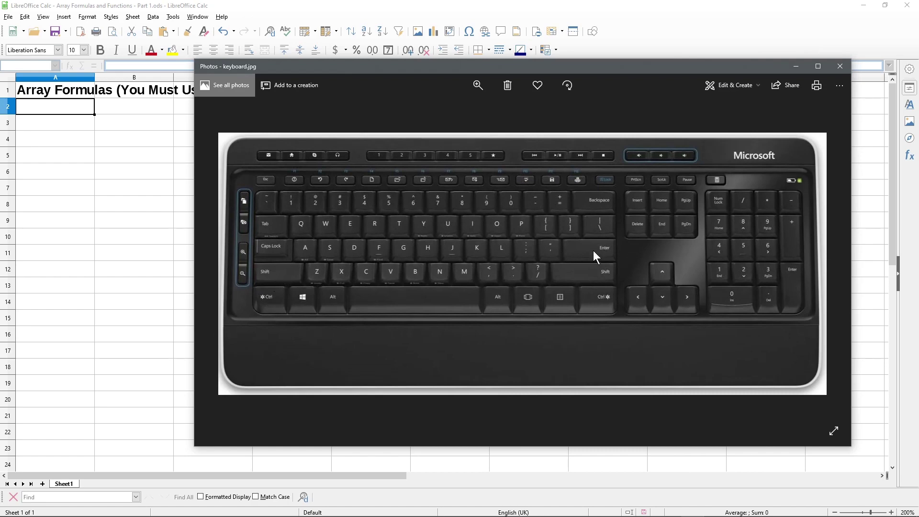
pyautogui.click(839, 67)
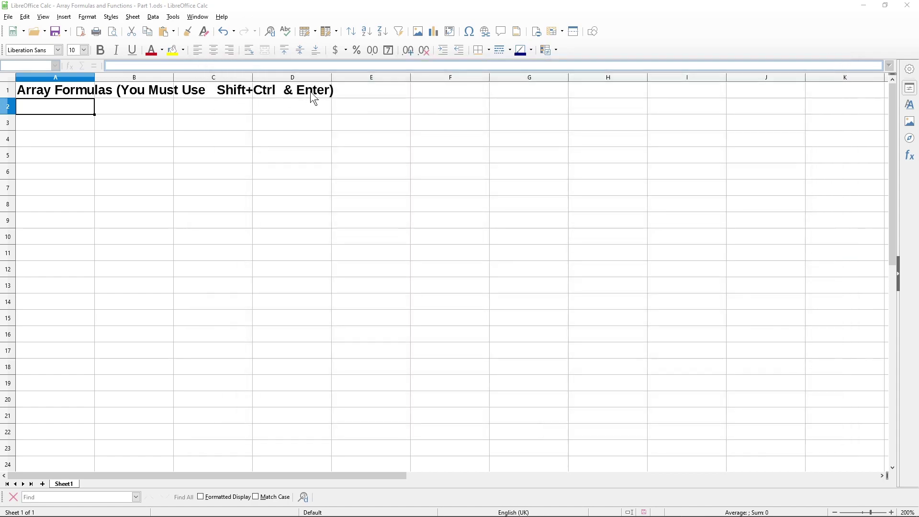
# Enter "Notes: You need to select the cell before using Shift+Ctrl & Enter" in cell A2 and make it bold
pyautogui.click(52, 102)
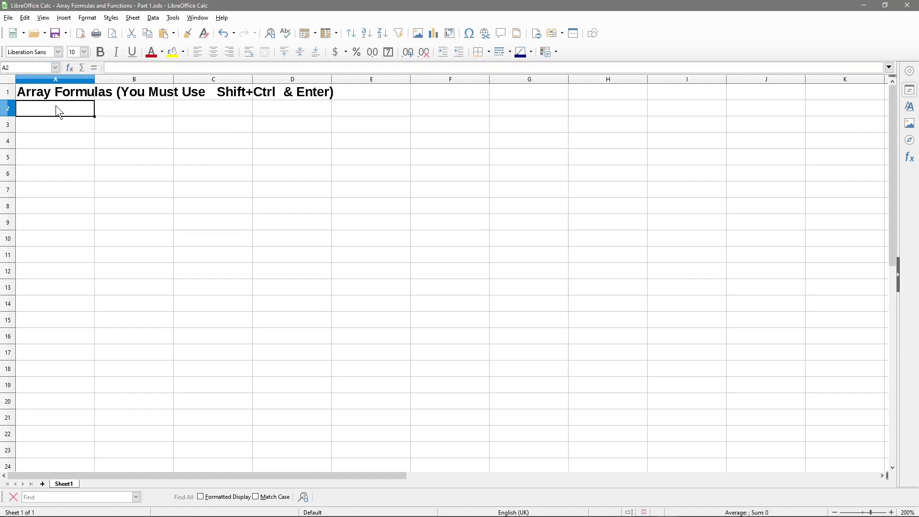
pyautogui.write('Notes')
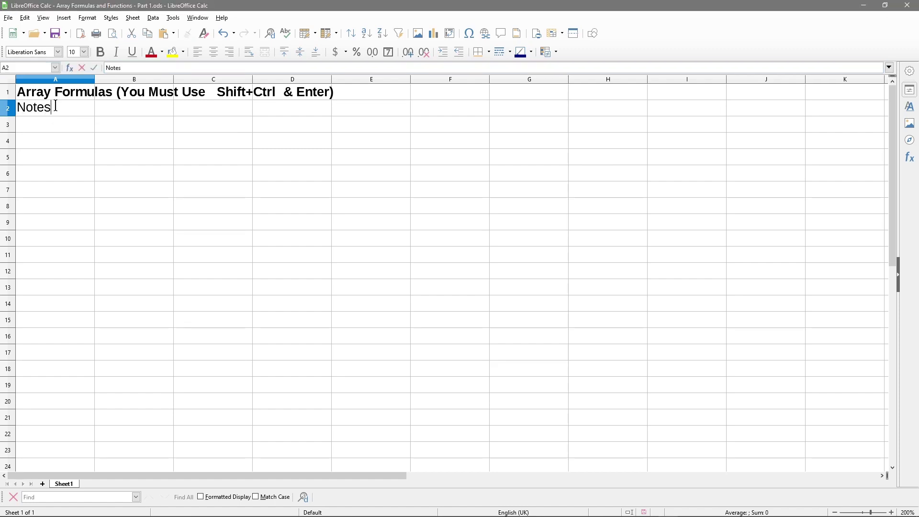
pyautogui.write(': You need to select th')
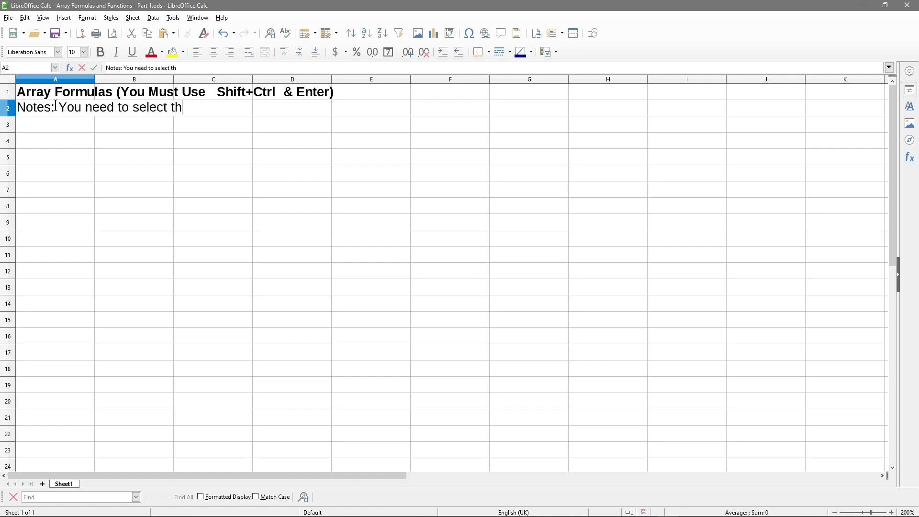
pyautogui.write('e cell befor')
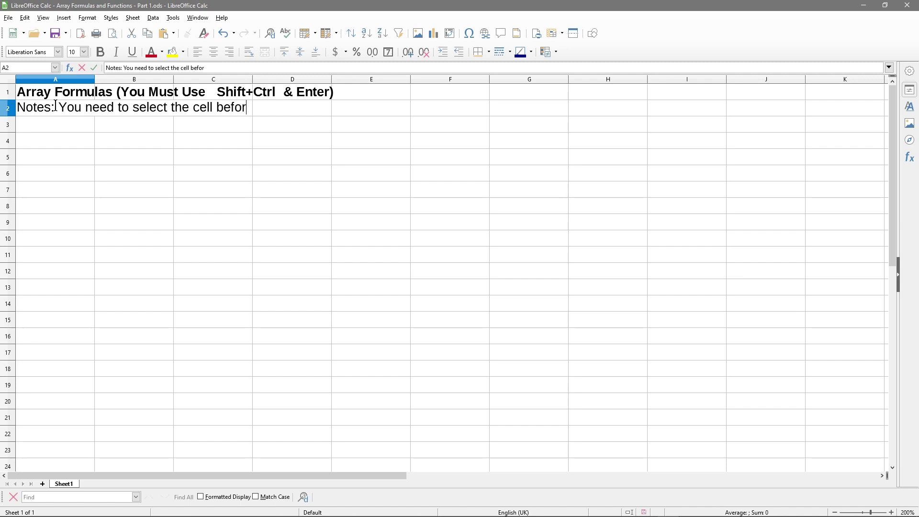
pyautogui.write('e using SHI')
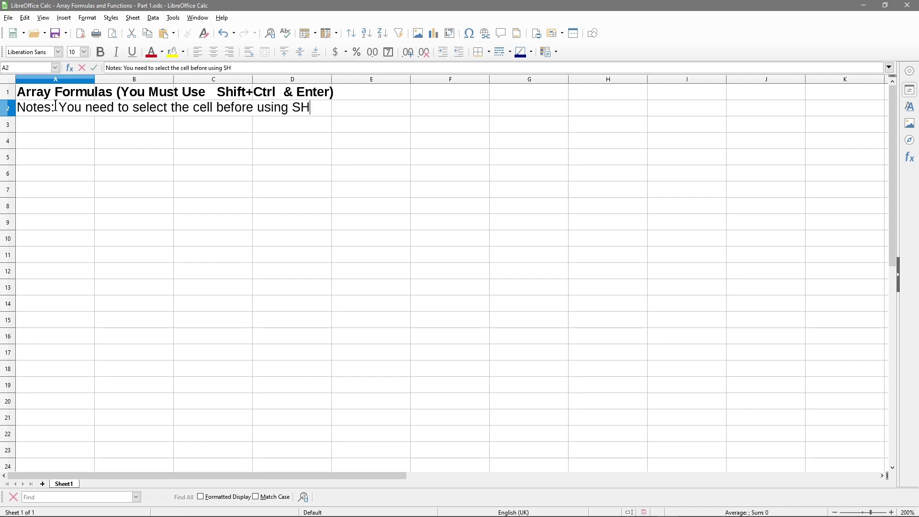
pyautogui.press('BackSpace')
pyautogui.press('BackSpace')
pyautogui.write('hift+Ctrl & Enter')
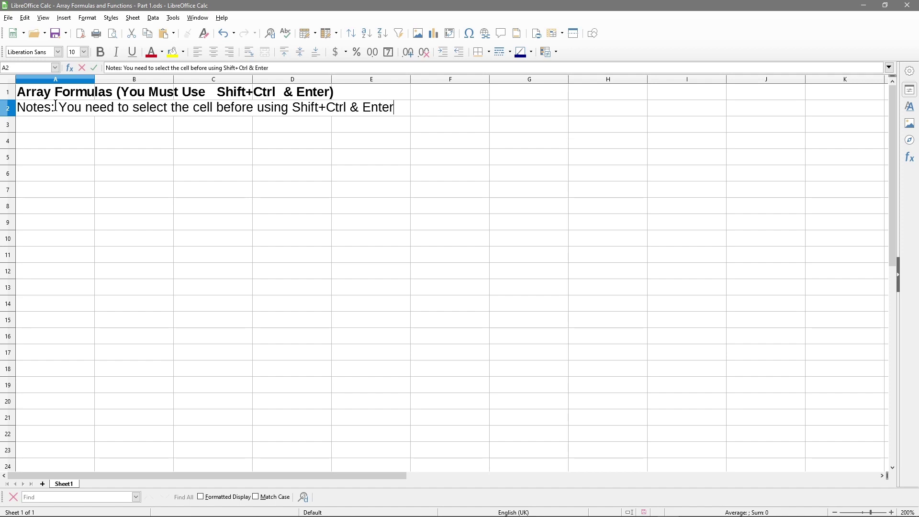
pyautogui.press('Return')
pyautogui.click(37, 107)
pyautogui.hotkey('ctrl', 'b')
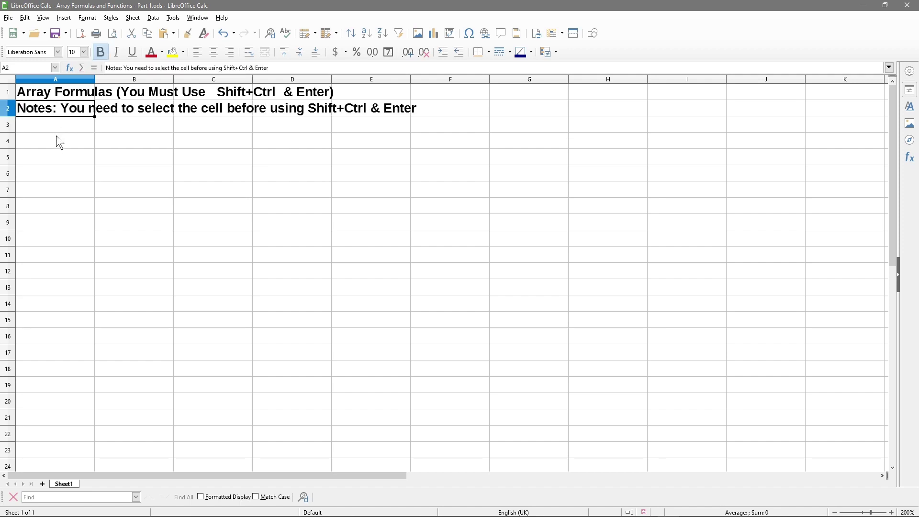
# Enter the values 100, 200 and 300 down cells A4 to A6
pyautogui.click(56, 136)
pyautogui.write('100')
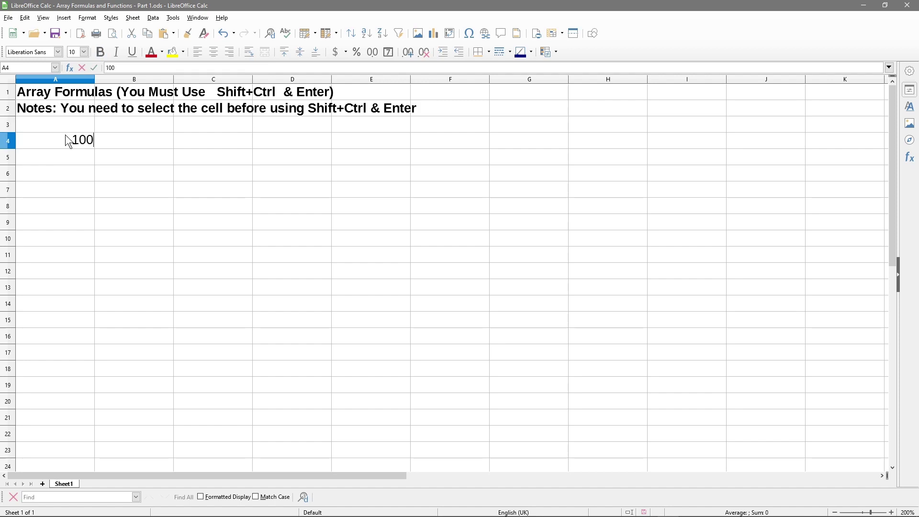
pyautogui.press('Return')
pyautogui.write('200')
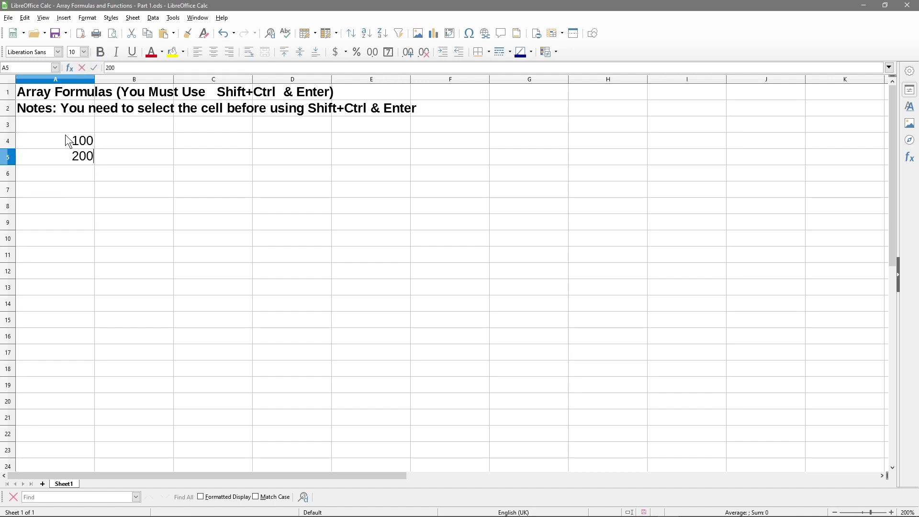
pyautogui.press('Return')
pyautogui.write('300')
pyautogui.press('Right')
# Enter the values 50, 80 and 90 down cells B4 to B6
pyautogui.press('Up')
pyautogui.press('Up')
pyautogui.write('50')
pyautogui.press('Return')
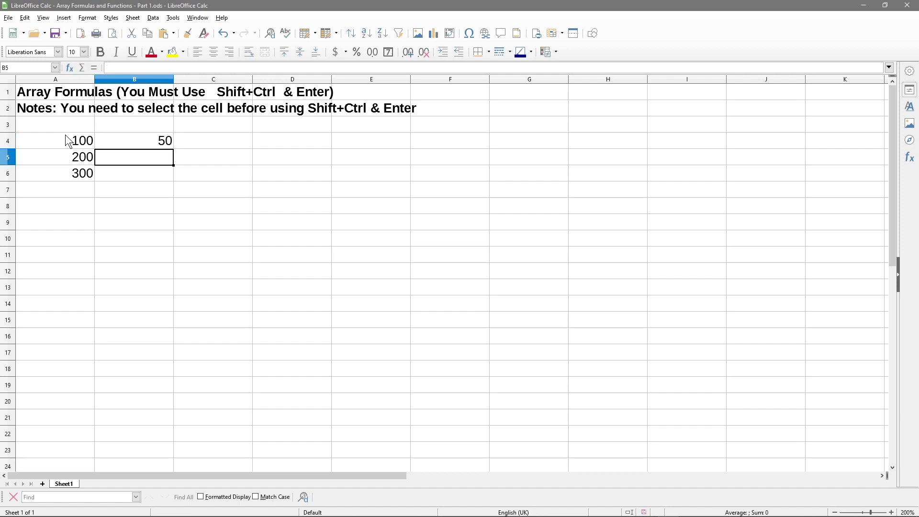
pyautogui.write('80')
pyautogui.press('Return')
pyautogui.write('90')
pyautogui.press('Return')
pyautogui.press('Up')
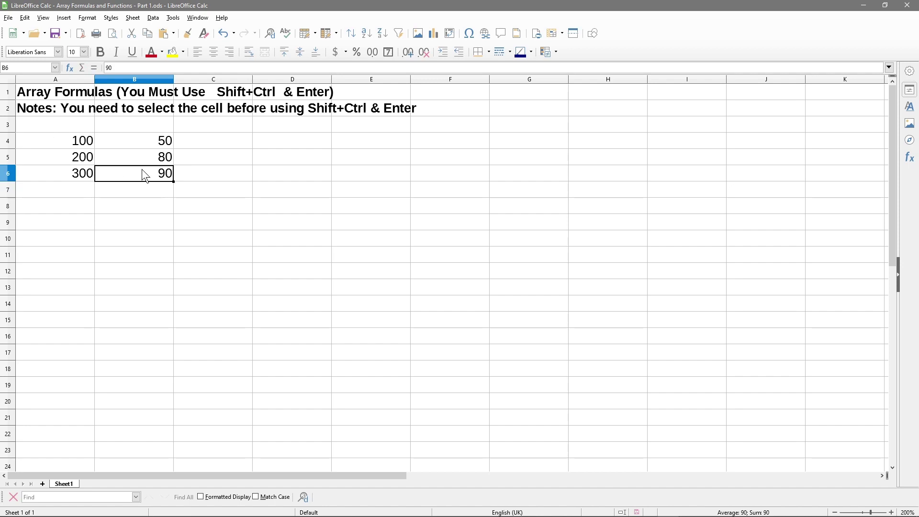
# Review the numbers in A4:A6 and B4:B6 cell by cell
pyautogui.click(77, 144)
pyautogui.press('Right')
pyautogui.click(78, 155)
pyautogui.click(112, 159)
pyautogui.click(84, 168)
pyautogui.click(81, 146)
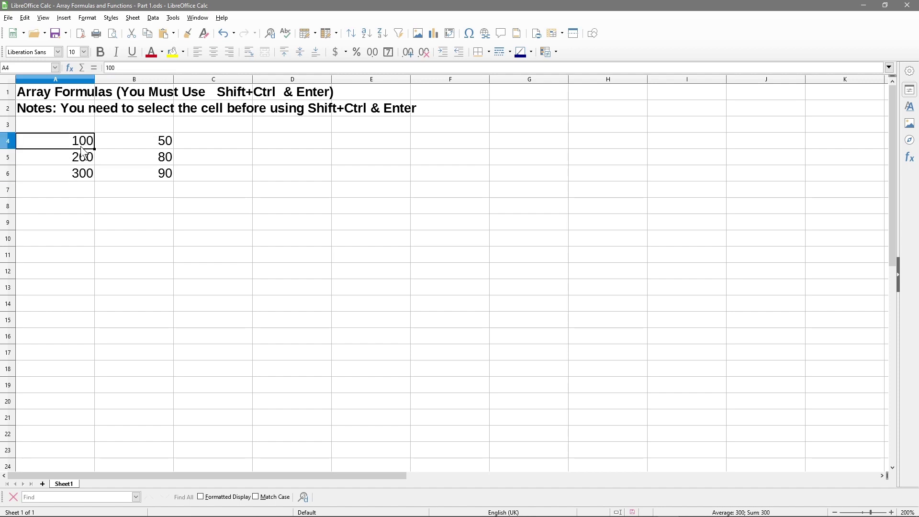
pyautogui.click(79, 156)
pyautogui.click(85, 177)
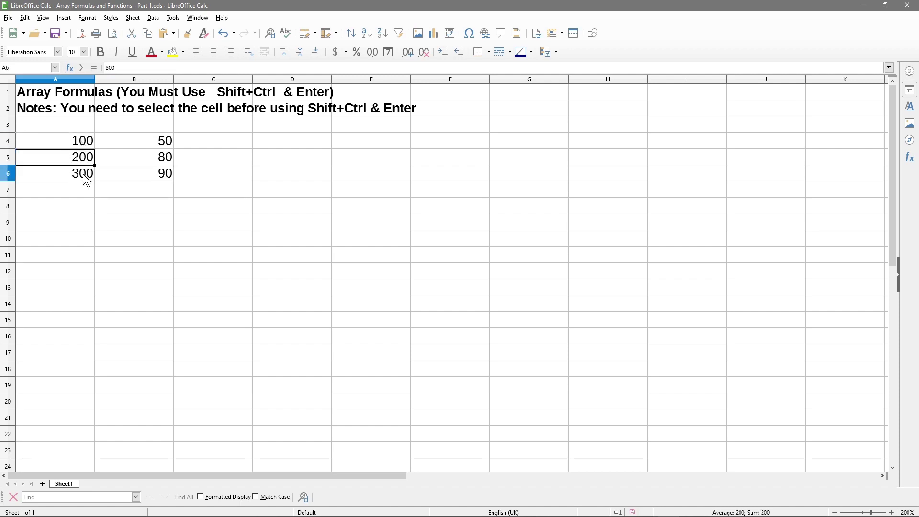
pyautogui.click(148, 140)
pyautogui.click(158, 158)
pyautogui.click(162, 176)
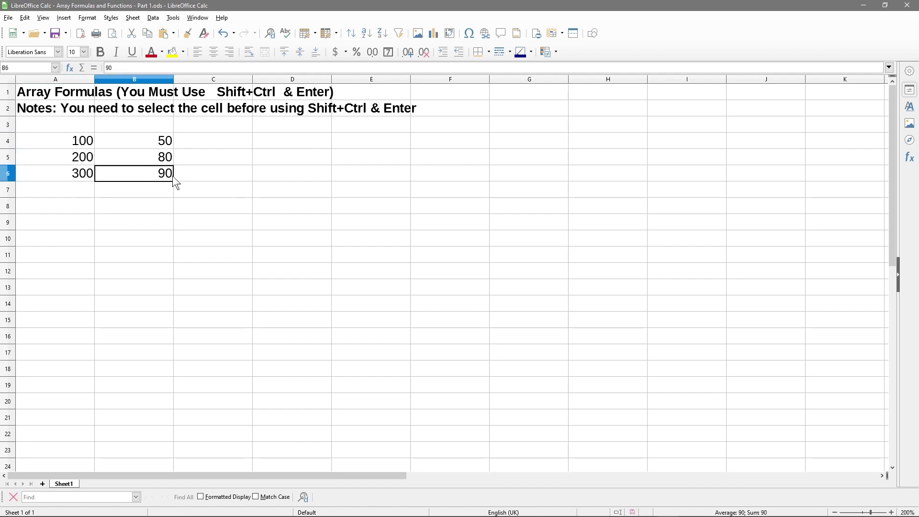
pyautogui.click(167, 161)
pyautogui.click(167, 178)
# Enter the formula =A4*0.2 in cell C4
pyautogui.click(224, 142)
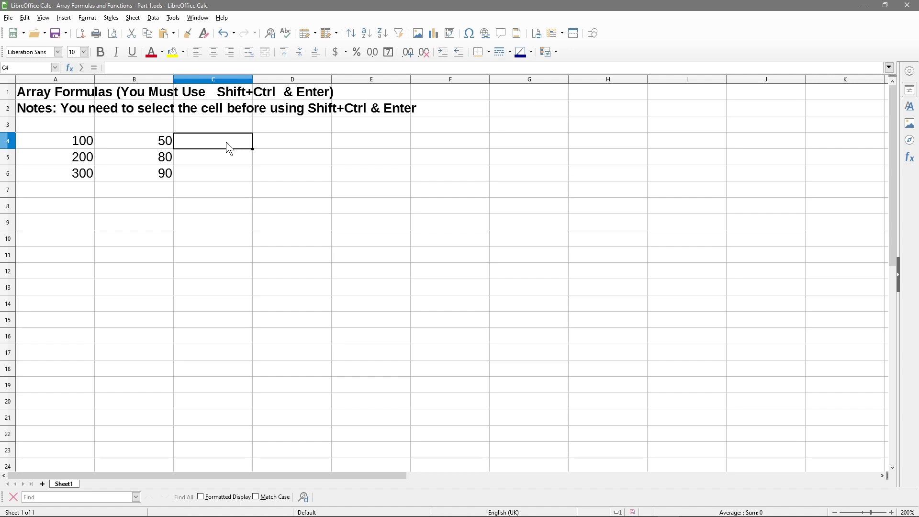
pyautogui.write('=')
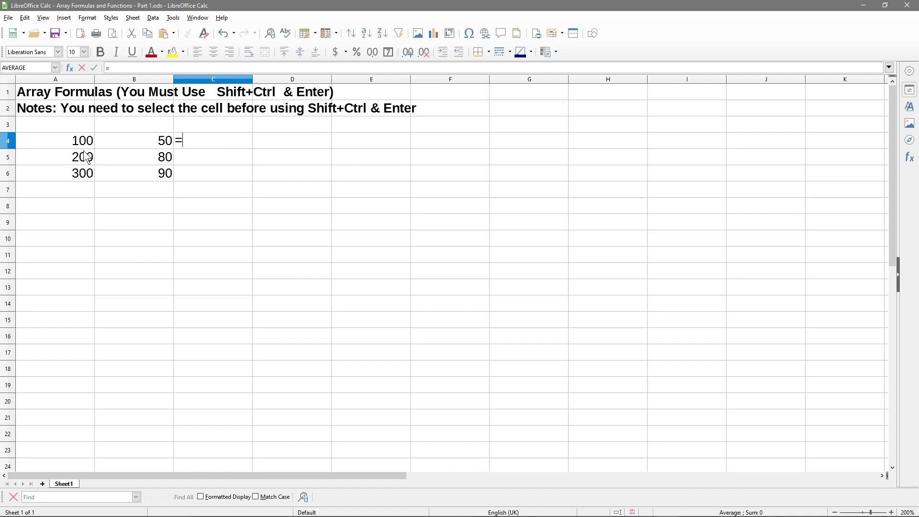
pyautogui.click(77, 140)
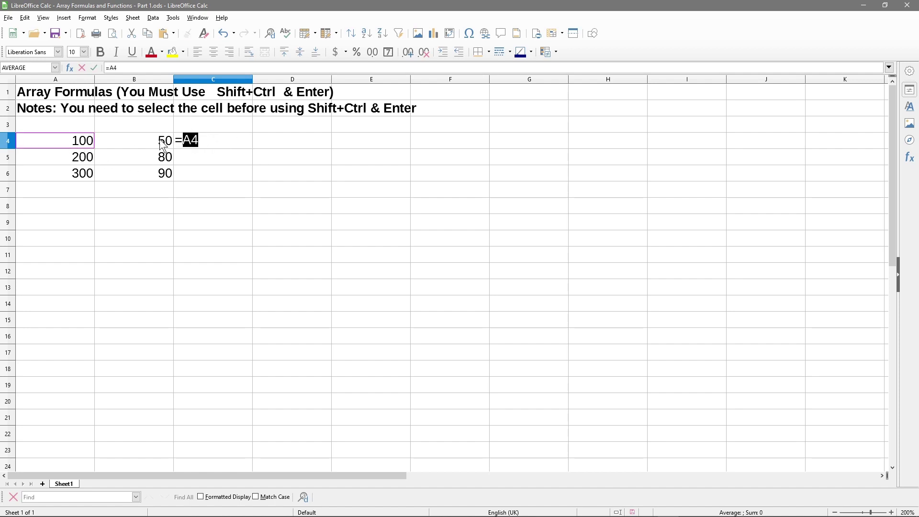
pyautogui.click(209, 139)
pyautogui.write('*0.2')
pyautogui.press('Return')
pyautogui.click(240, 142)
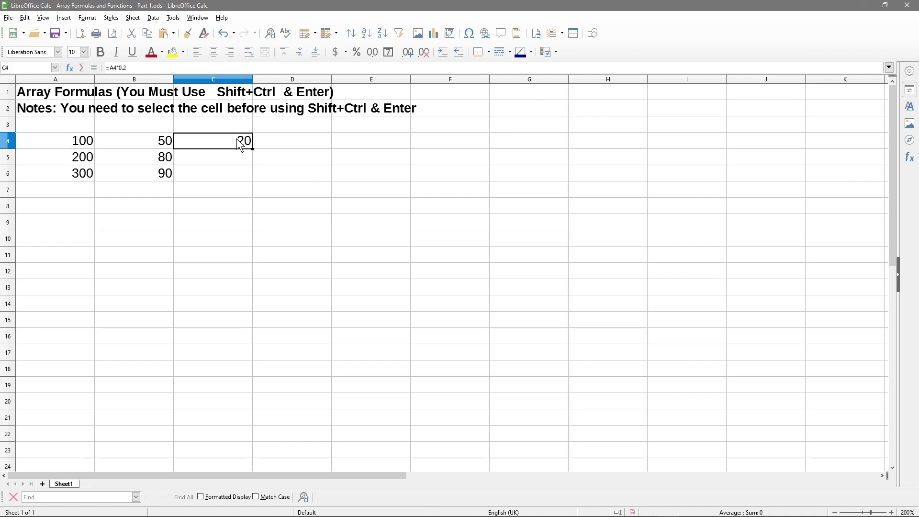
# Fill the formula in C4 down through cell C6
pyautogui.click(84, 142)
pyautogui.click(216, 142)
pyautogui.moveTo(252, 149); pyautogui.dragTo(247, 181)
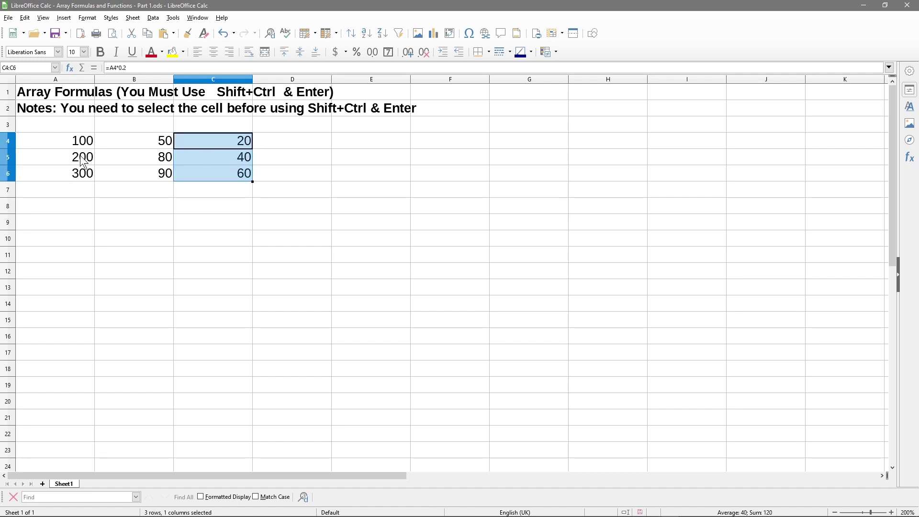
# Enter the formula =B4*0.2 in cell D4 and fill it down through D6
pyautogui.click(284, 136)
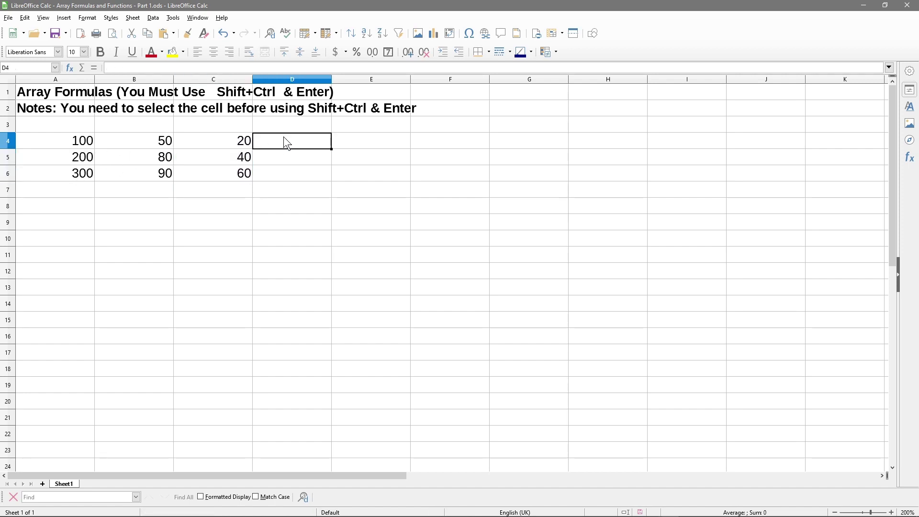
pyautogui.write('=')
pyautogui.click(160, 141)
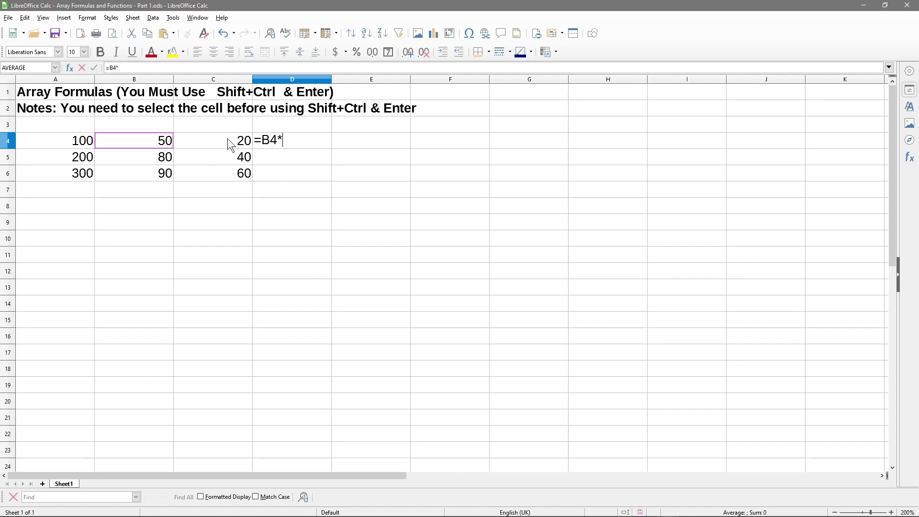
pyautogui.write('0.2')
pyautogui.press('Return')
pyautogui.click(320, 141)
pyautogui.moveTo(331, 148); pyautogui.dragTo(328, 174)
# Highlight the cell ranges A4:A6 and C4:C6 with a yellow background
pyautogui.moveTo(60, 139); pyautogui.dragTo(62, 170)
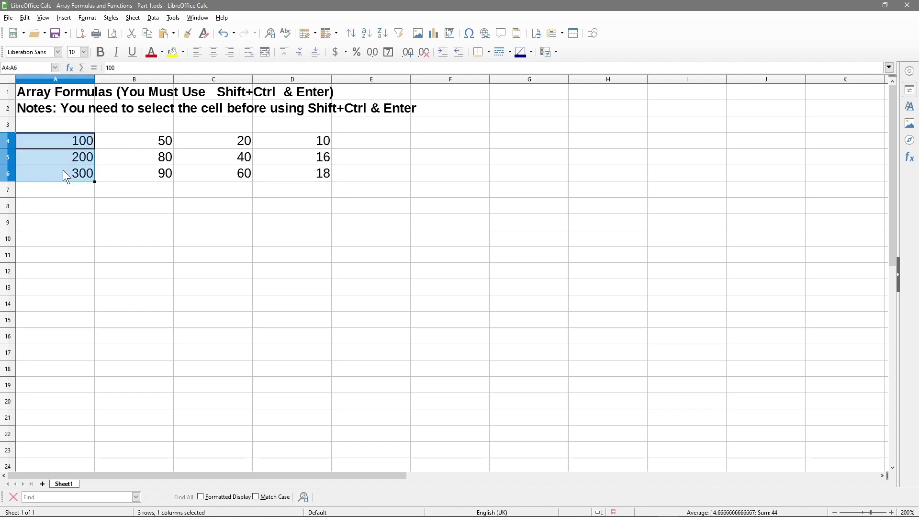
pyautogui.moveTo(232, 141); pyautogui.dragTo(221, 184)
pyautogui.keyDown('ctrl'); pyautogui.click(229, 168); pyautogui.keyUp('ctrl')
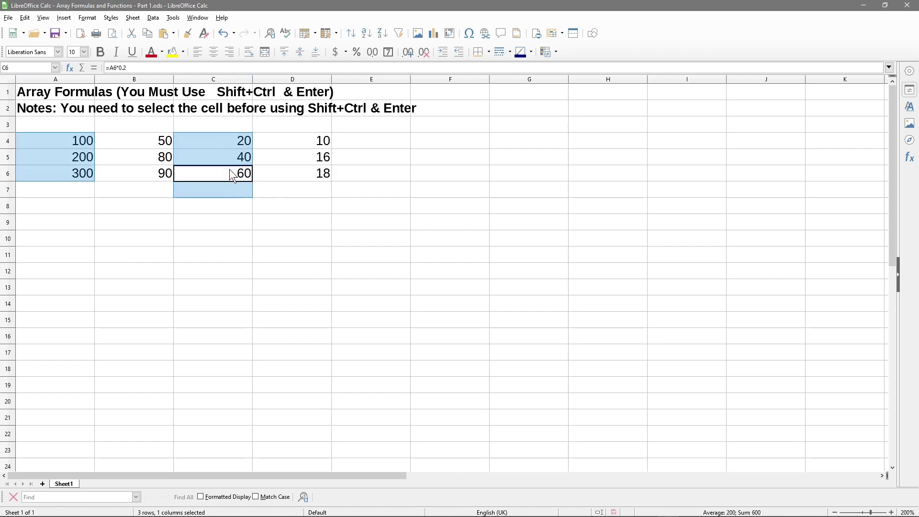
pyautogui.click(222, 131)
pyautogui.moveTo(223, 144); pyautogui.dragTo(222, 173)
pyautogui.click(222, 166)
pyautogui.moveTo(71, 139); pyautogui.dragTo(81, 166)
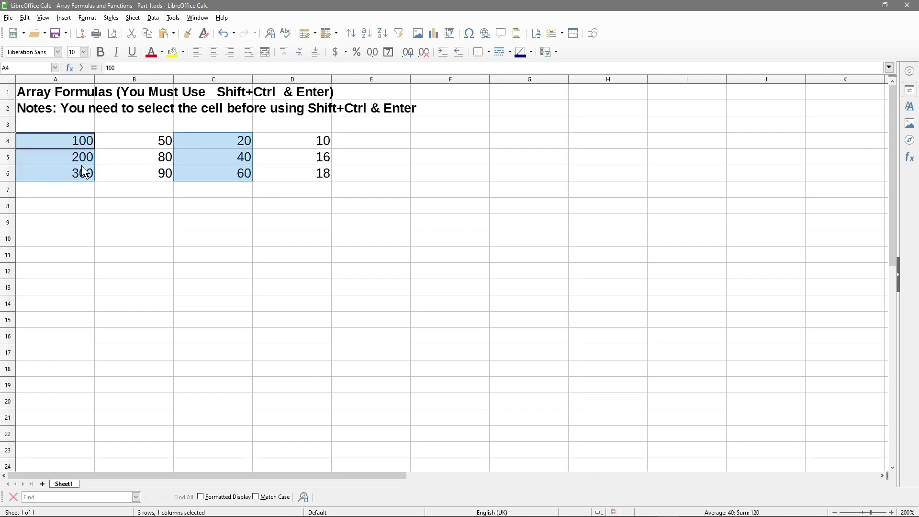
pyautogui.click(172, 52)
# Give the cell ranges B4:B6 and D4:D6 a light green background
pyautogui.moveTo(143, 140); pyautogui.dragTo(160, 172)
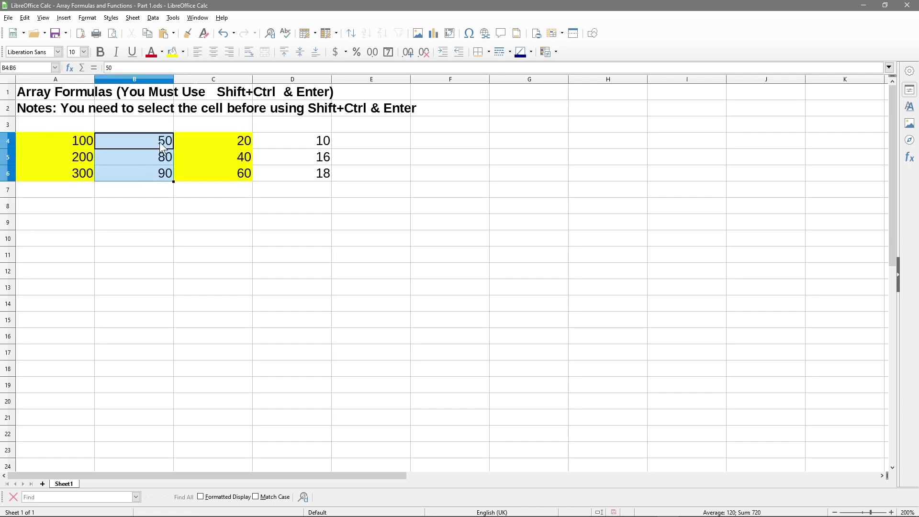
pyautogui.click(183, 52)
pyautogui.click(234, 111)
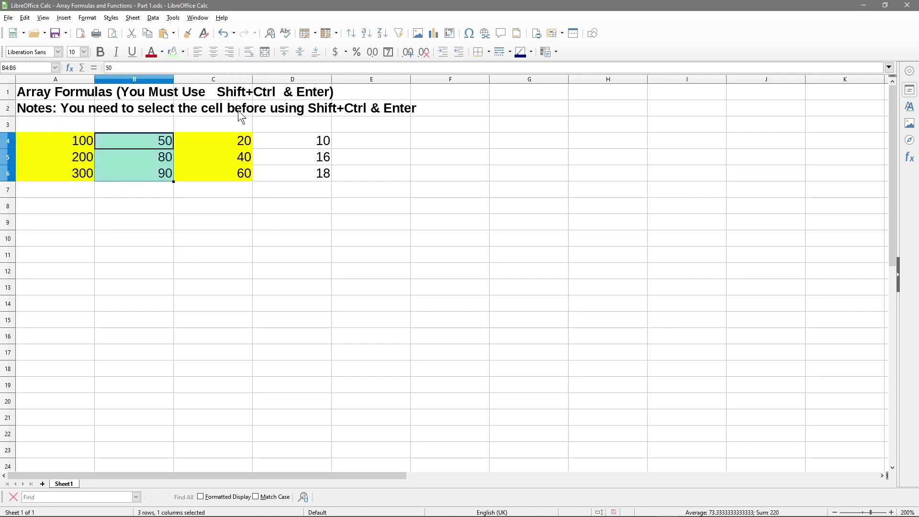
pyautogui.click(281, 144)
pyautogui.moveTo(280, 144); pyautogui.dragTo(277, 170)
pyautogui.click(173, 53)
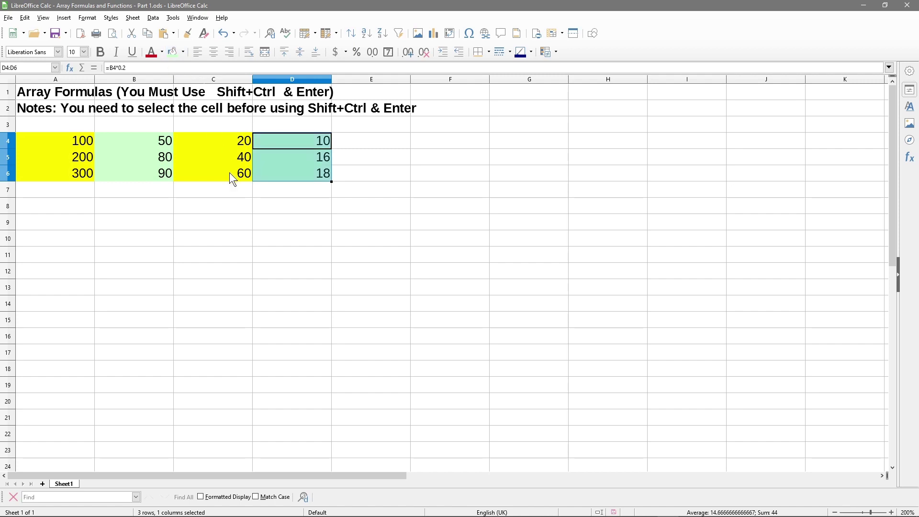
pyautogui.click(224, 188)
# Compare each number in A4:B6 with its matching formula cell in columns C and D, row by row
pyautogui.moveTo(67, 145); pyautogui.dragTo(66, 169)
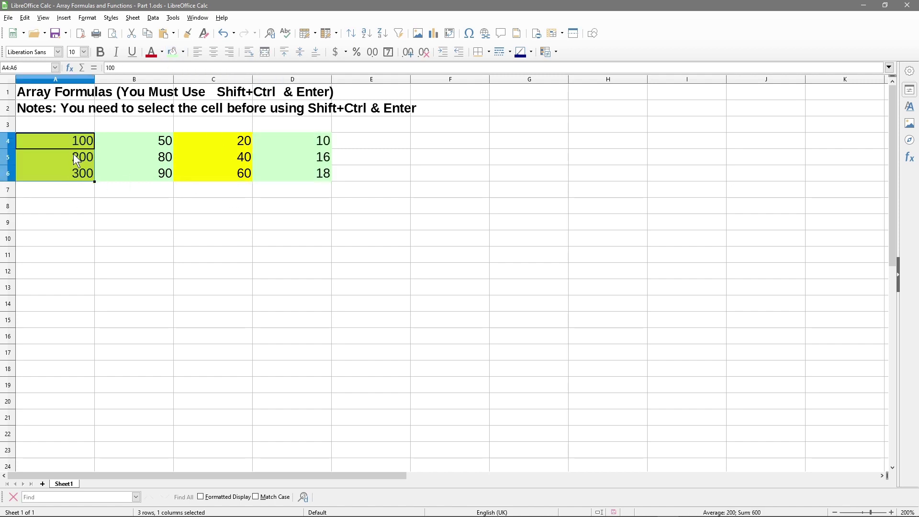
pyautogui.click(216, 137)
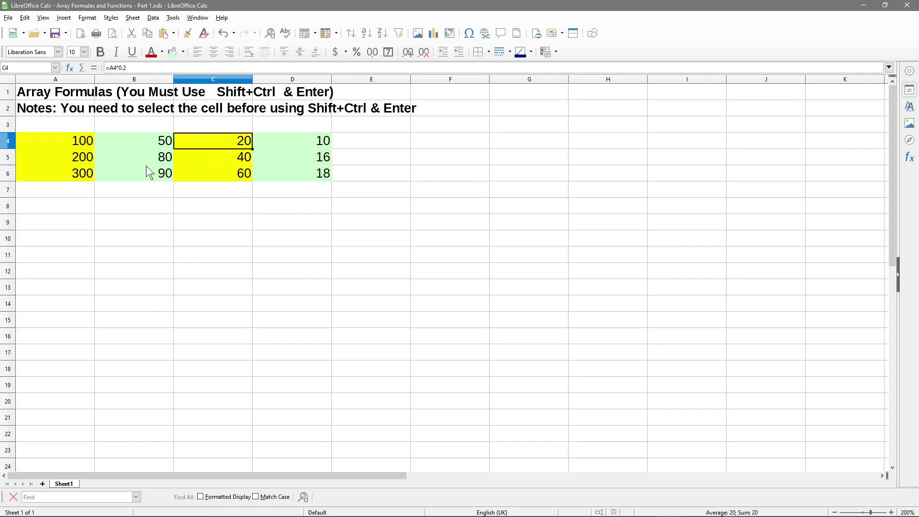
pyautogui.click(82, 156)
pyautogui.click(232, 162)
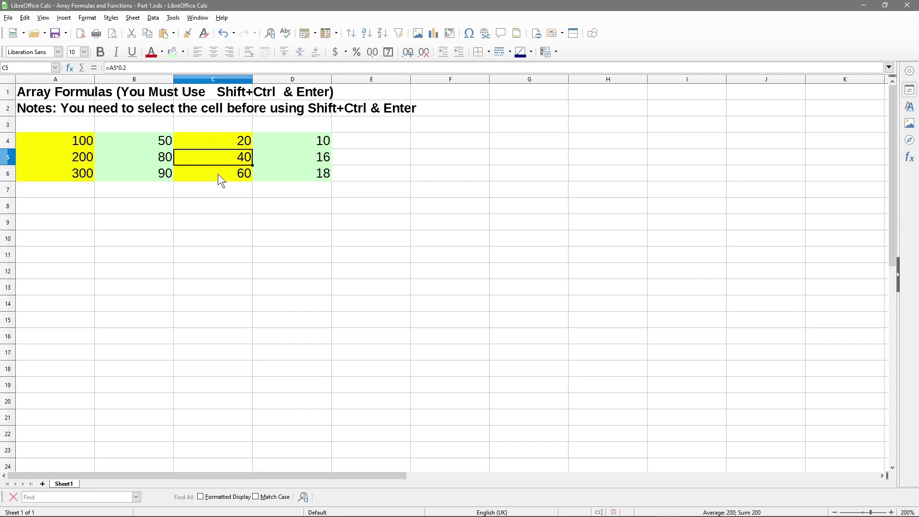
pyautogui.click(78, 172)
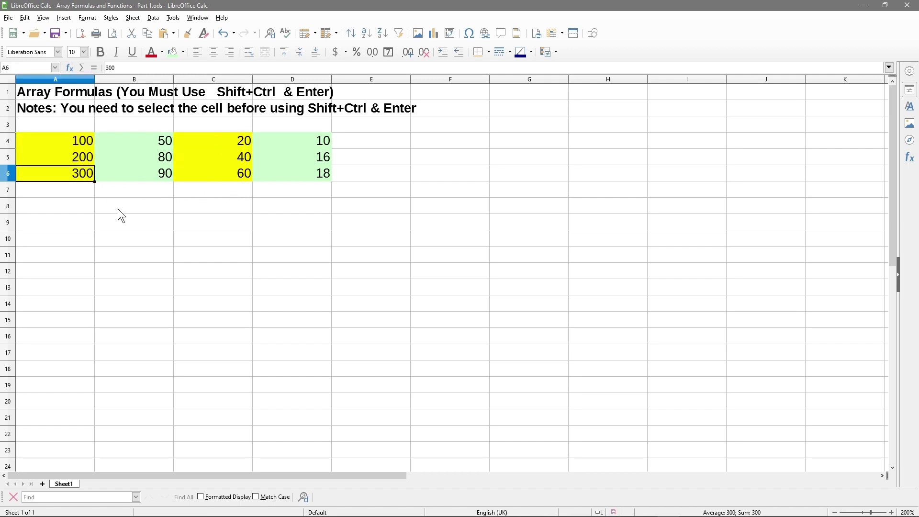
pyautogui.click(231, 173)
pyautogui.click(148, 137)
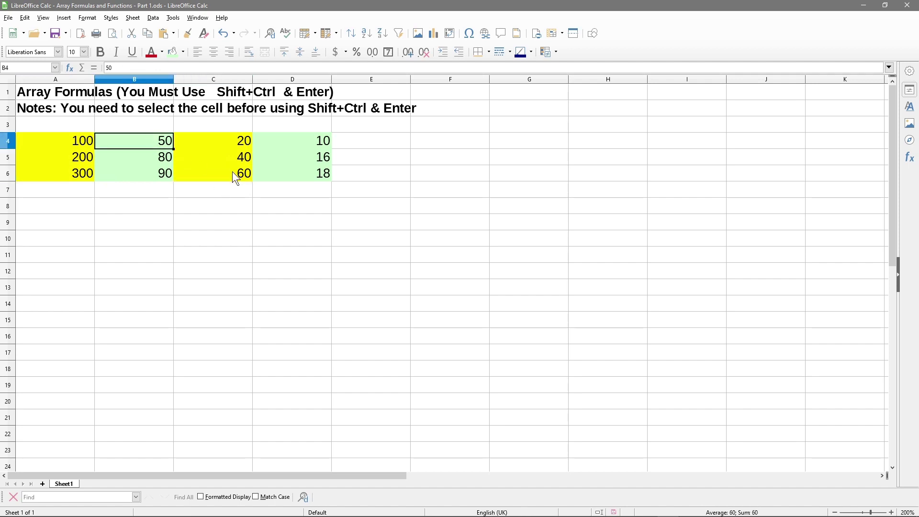
pyautogui.click(292, 142)
pyautogui.click(159, 161)
pyautogui.click(306, 157)
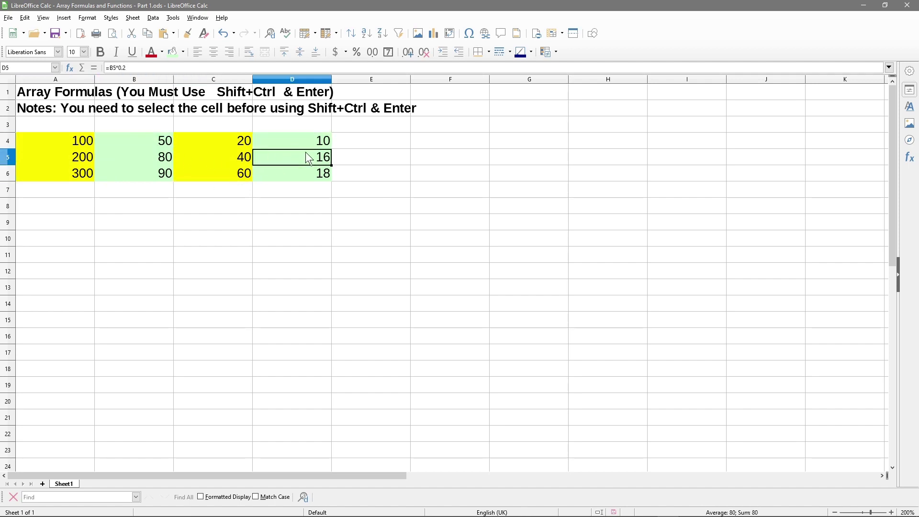
pyautogui.click(167, 178)
pyautogui.click(301, 185)
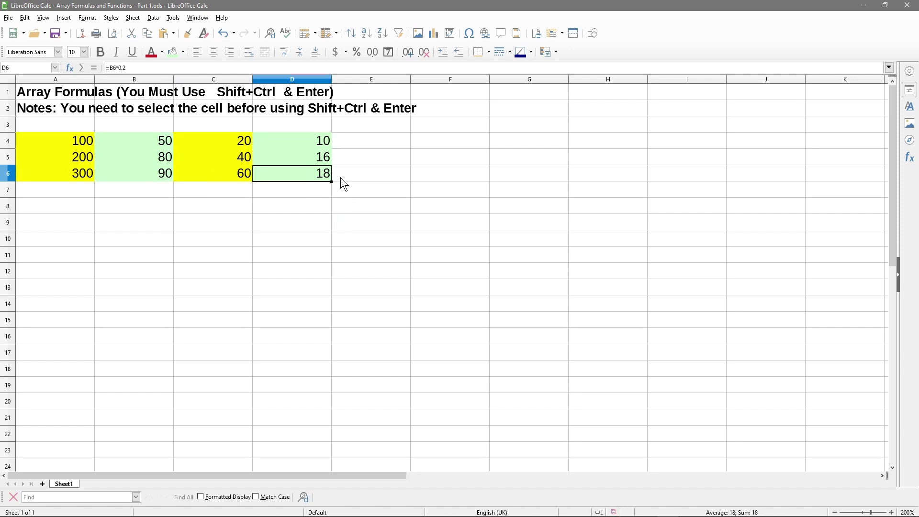
# Clear the ordinary formulas from C4:D6, keeping the background colours
pyautogui.moveTo(219, 145); pyautogui.dragTo(274, 172)
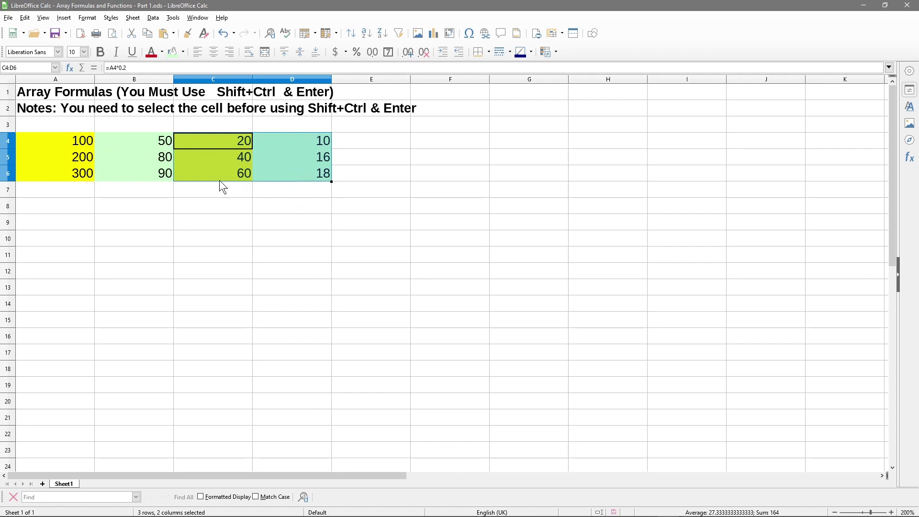
pyautogui.click(282, 151)
pyautogui.moveTo(211, 142); pyautogui.dragTo(264, 176)
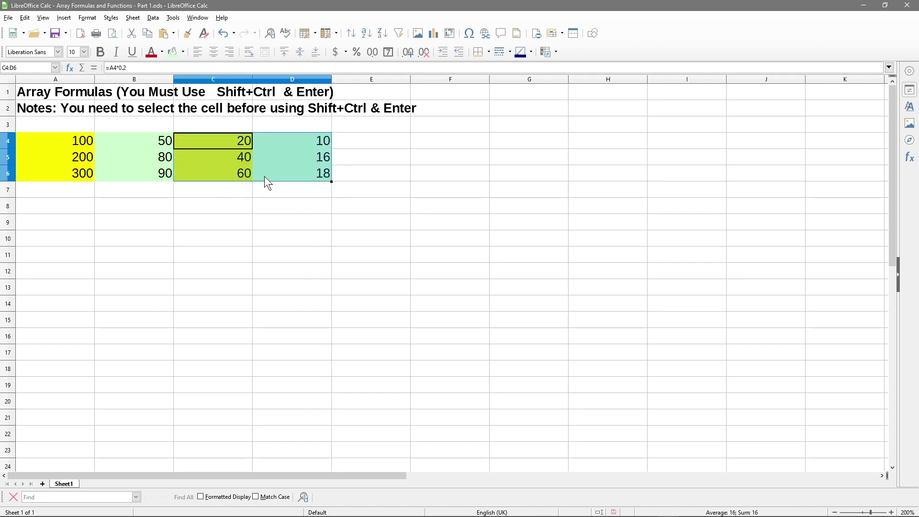
pyautogui.press('Delete')
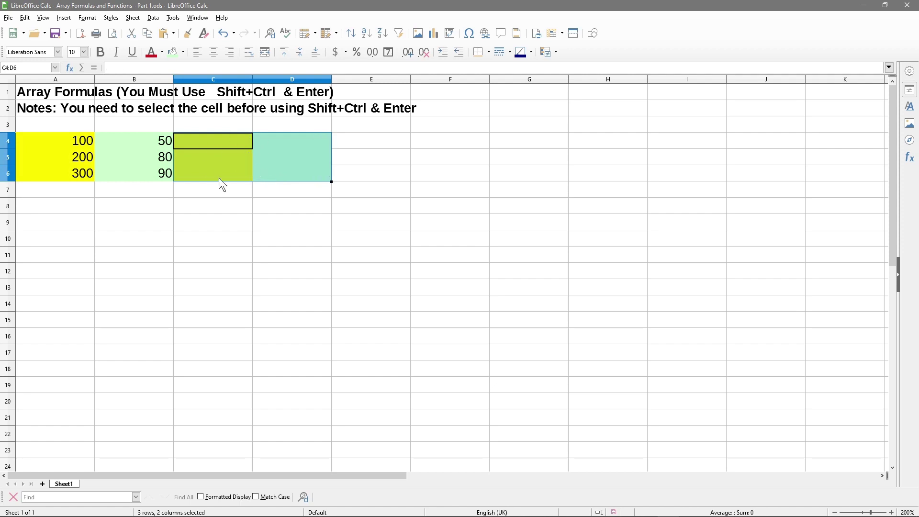
# Enter =A4:B6*0.2 in cell C4 as an array formula covering both source columns
pyautogui.click(248, 154)
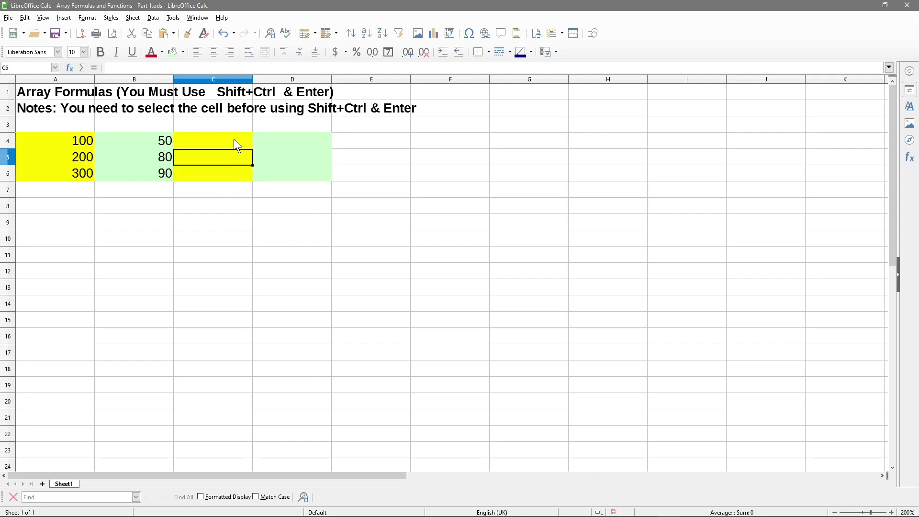
pyautogui.click(237, 139)
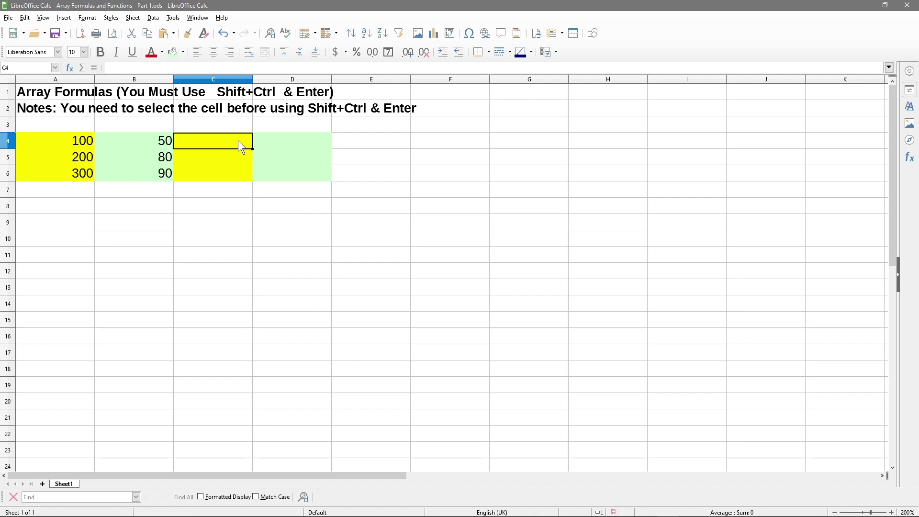
pyautogui.write('=')
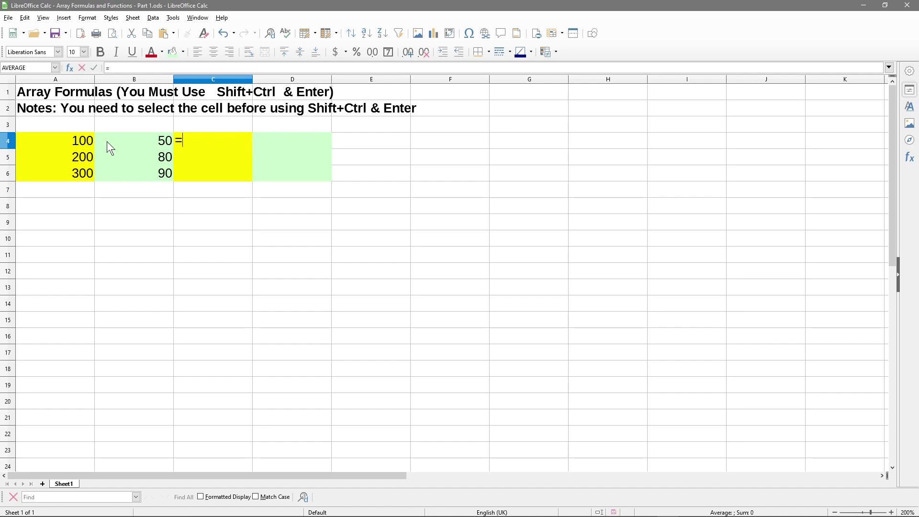
pyautogui.click(81, 140)
pyautogui.moveTo(80, 136); pyautogui.dragTo(141, 177)
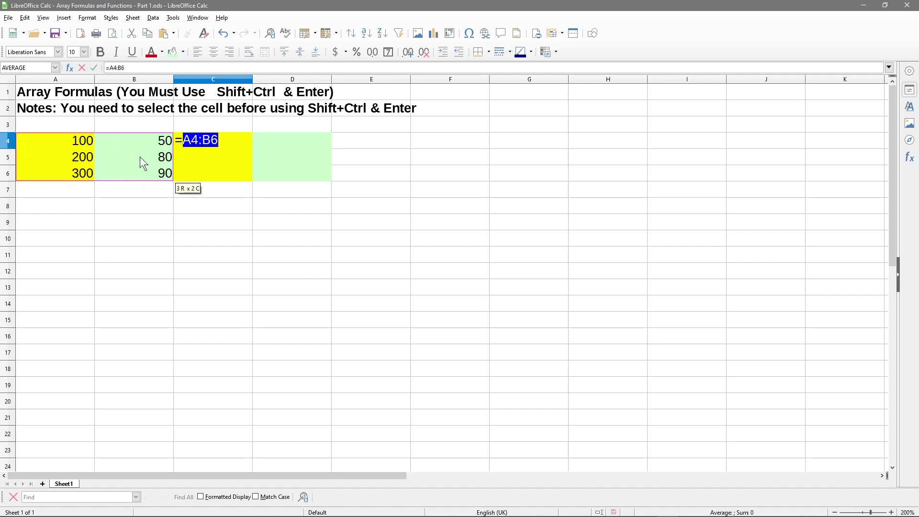
pyautogui.scroll(5, 134, 167)
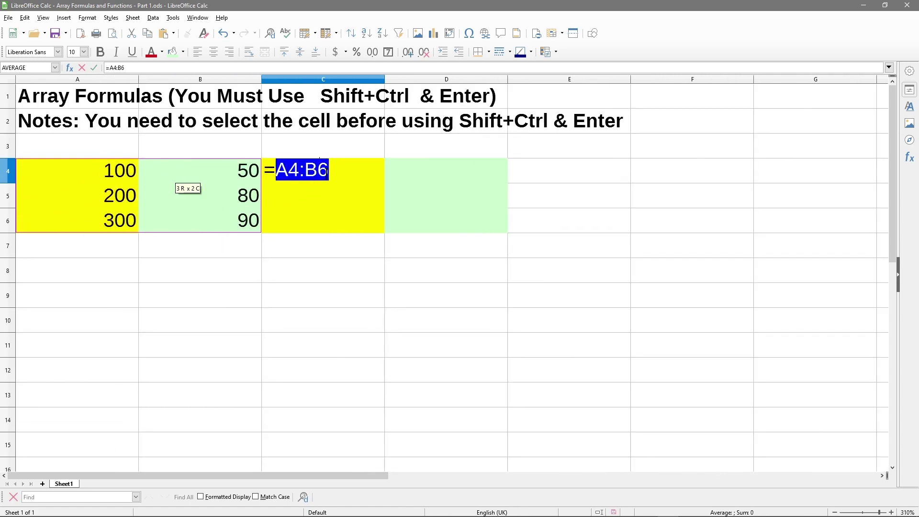
pyautogui.click(332, 168)
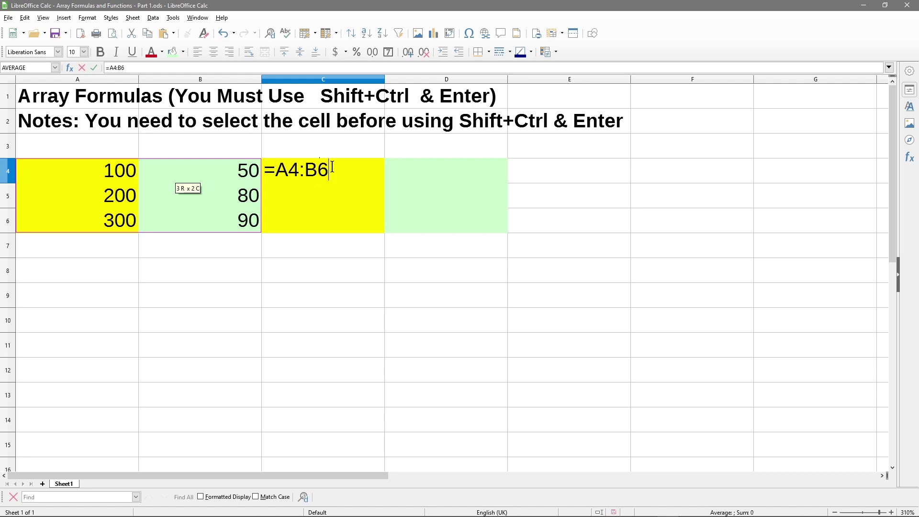
pyautogui.write('*0.2')
pyautogui.hotkey('ctrl', 'shift', 'Return')
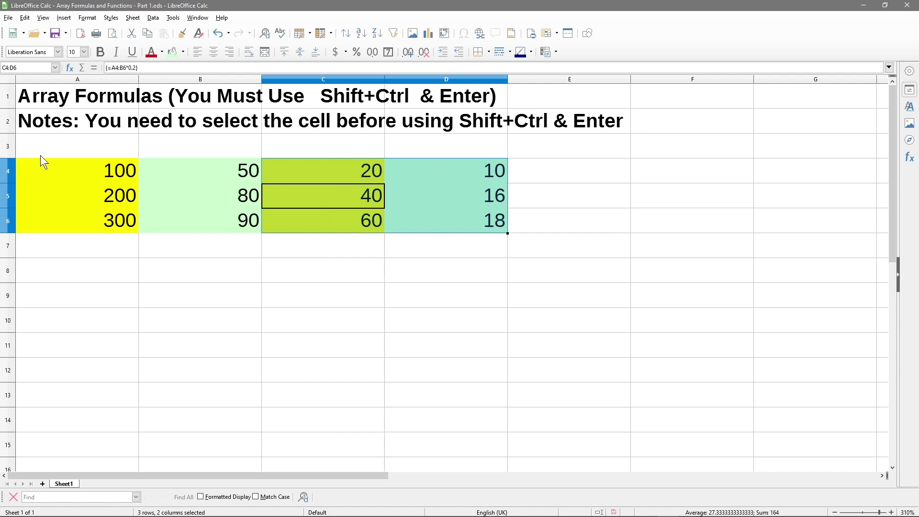
# Try to delete only cell C4 from the array result, and dismiss the notice
pyautogui.keyDown('ctrl'); pyautogui.scroll(-3, 369, 319); pyautogui.keyUp('ctrl')
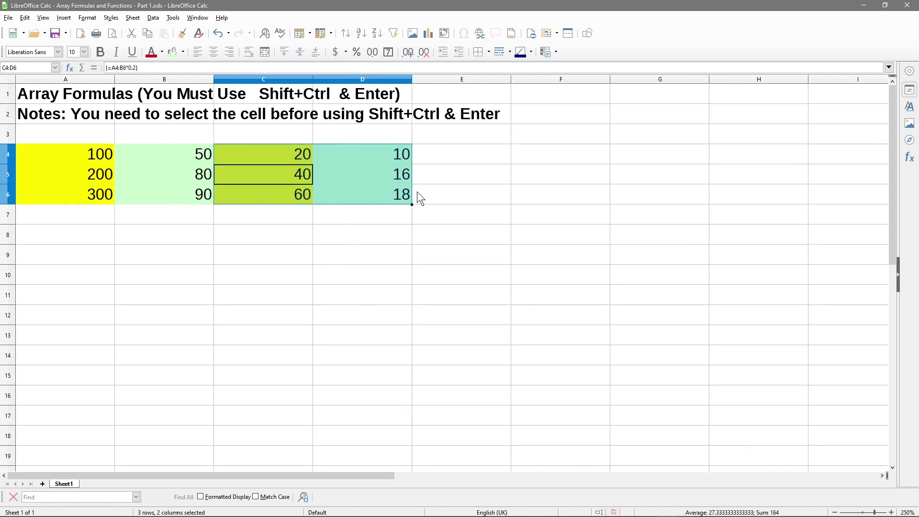
pyautogui.click(291, 152)
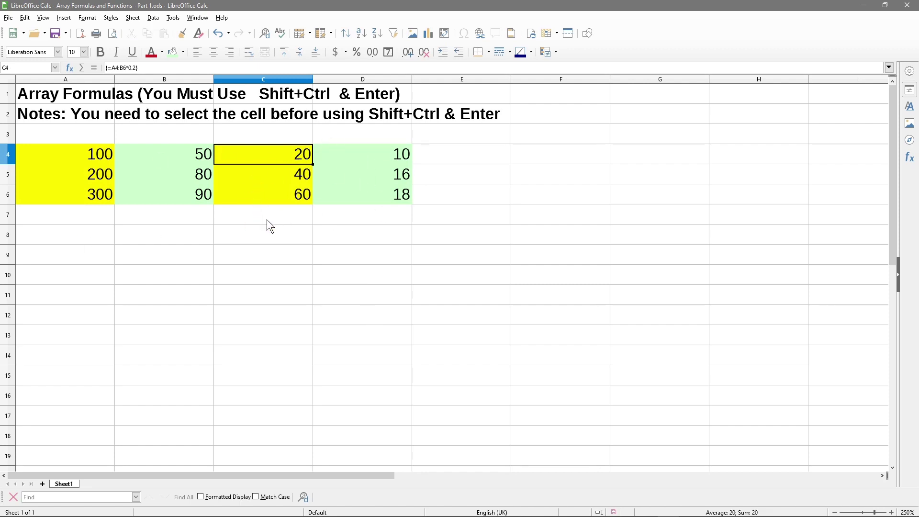
pyautogui.keyDown('ctrl'); pyautogui.scroll(1, 267, 220); pyautogui.keyUp('ctrl')
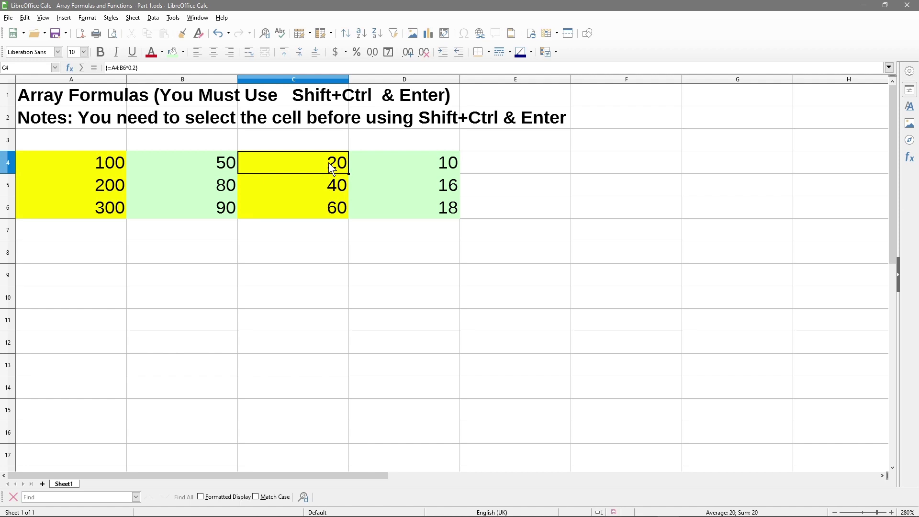
pyautogui.press('Delete')
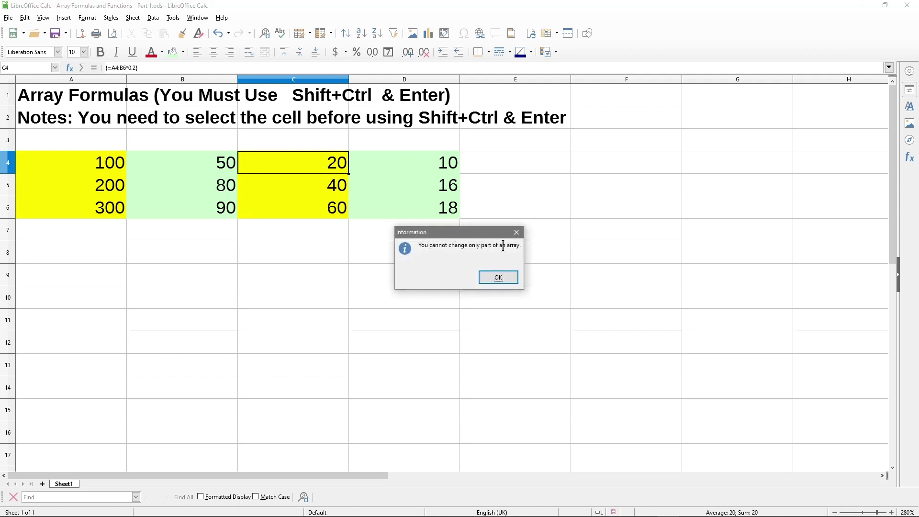
pyautogui.click(501, 278)
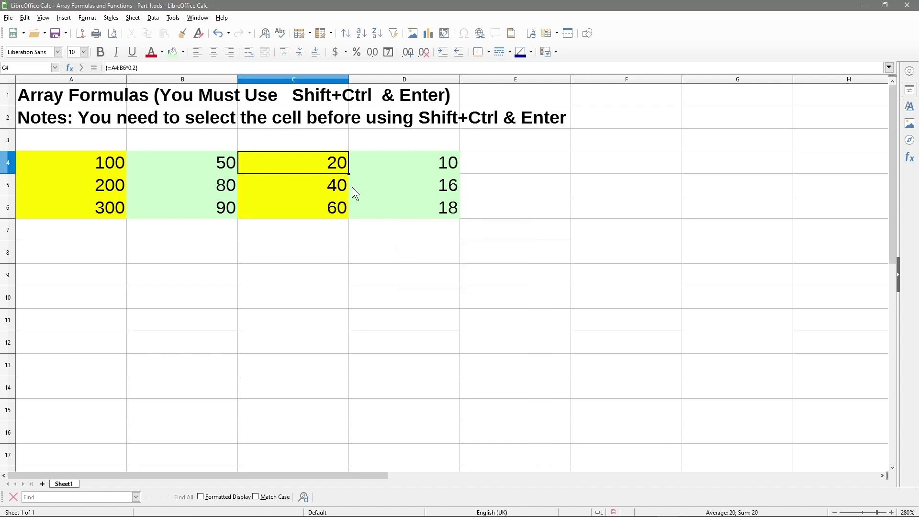
# Try to change the array formula in C4:D6 to =A4:B6*1.2 with an ordinary, non-array entry
pyautogui.moveTo(317, 165); pyautogui.dragTo(406, 210)
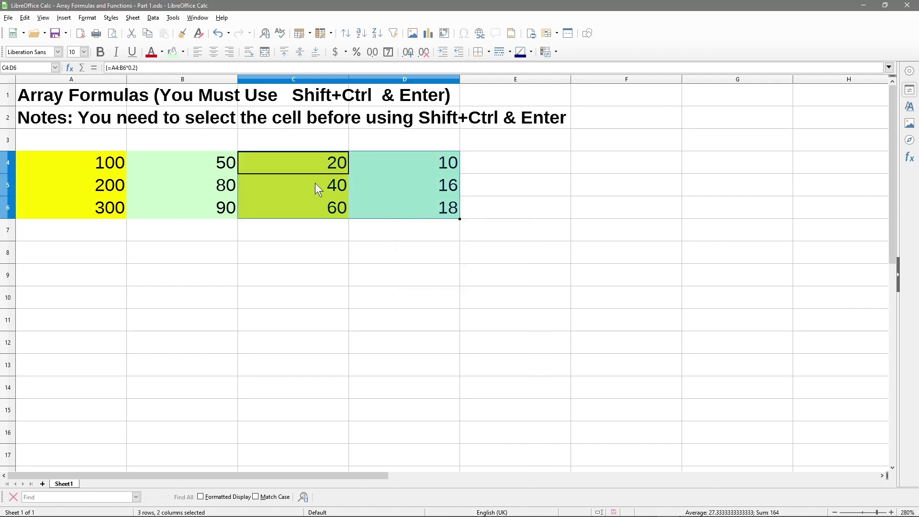
pyautogui.click(146, 68)
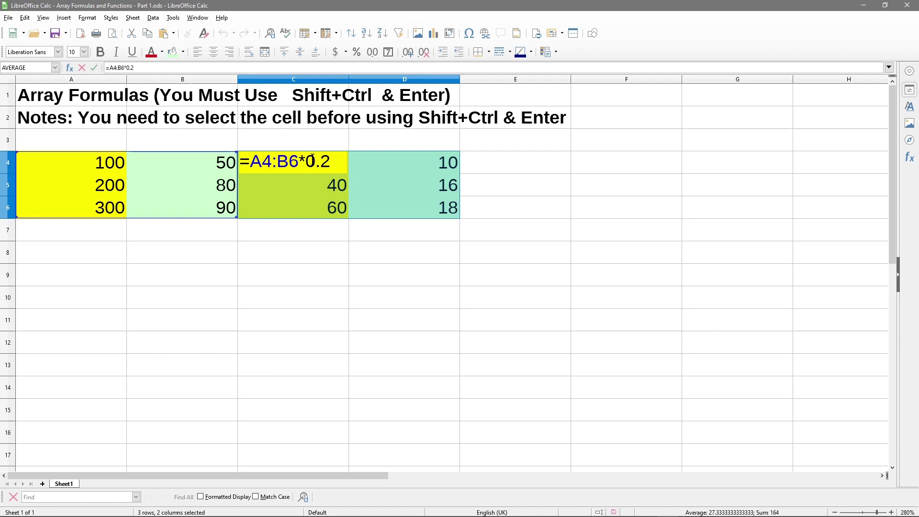
pyautogui.press('BackSpace')
pyautogui.write('1')
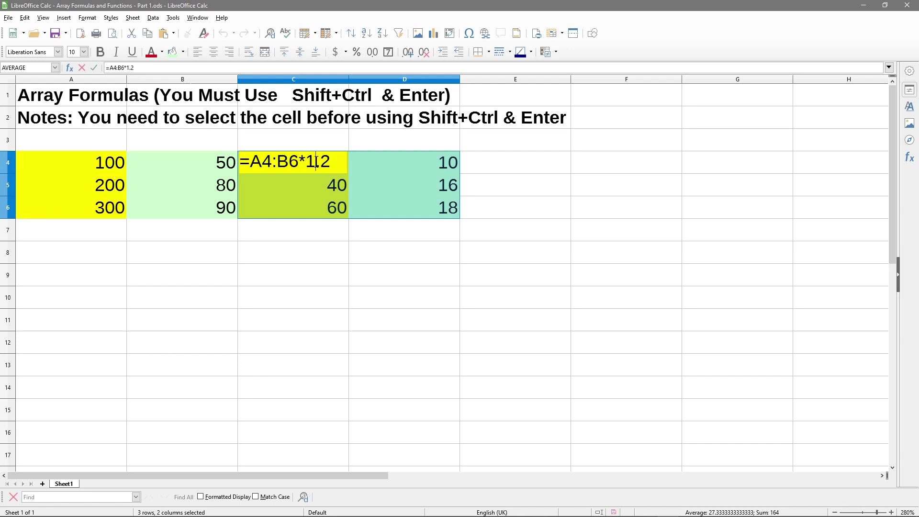
pyautogui.press('Return')
pyautogui.click(498, 277)
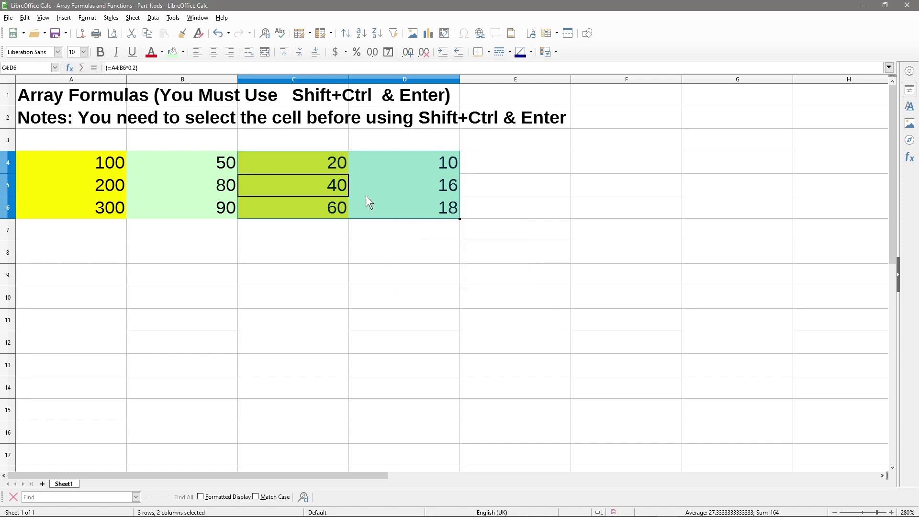
pyautogui.click(323, 163)
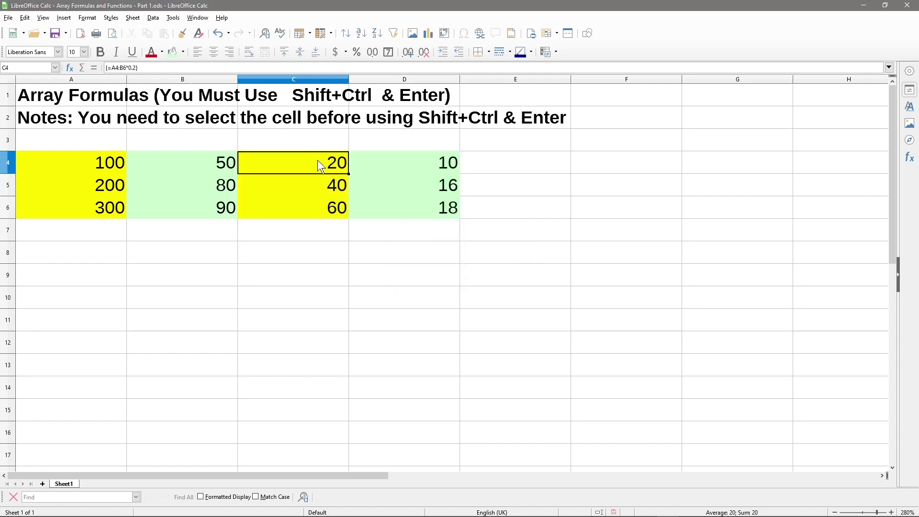
# Change the array formula in C4:D6 to =A4:B6*1.2, entering it as an array formula over the whole range
pyautogui.moveTo(317, 160); pyautogui.dragTo(397, 205)
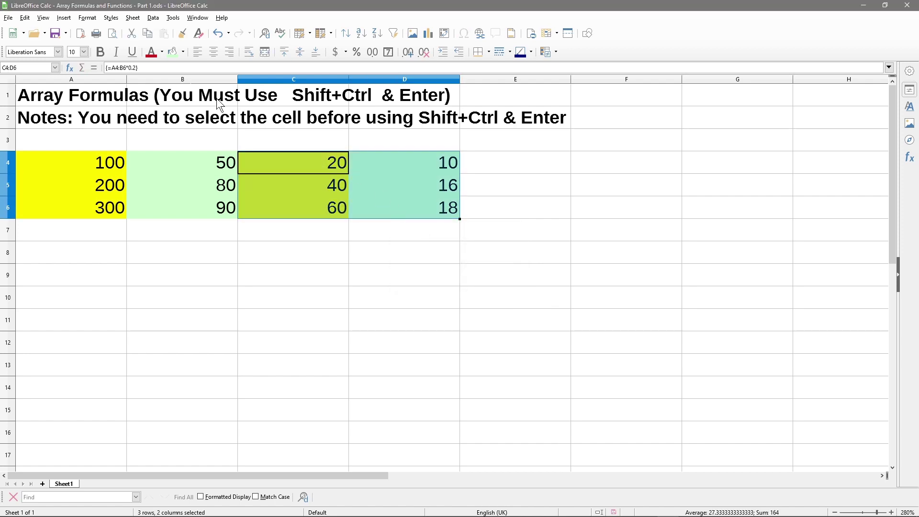
pyautogui.click(136, 69)
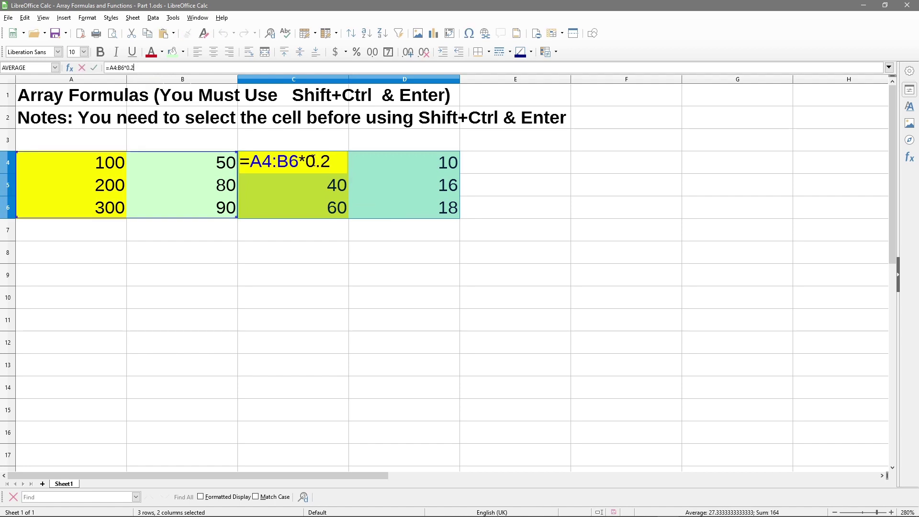
pyautogui.press('BackSpace')
pyautogui.write('1')
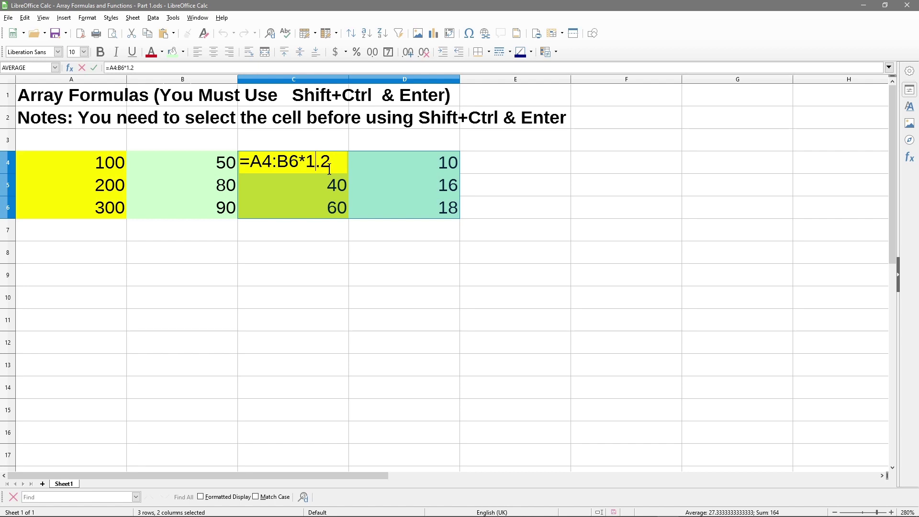
pyautogui.hotkey('ctrl', 'shift', 'Return')
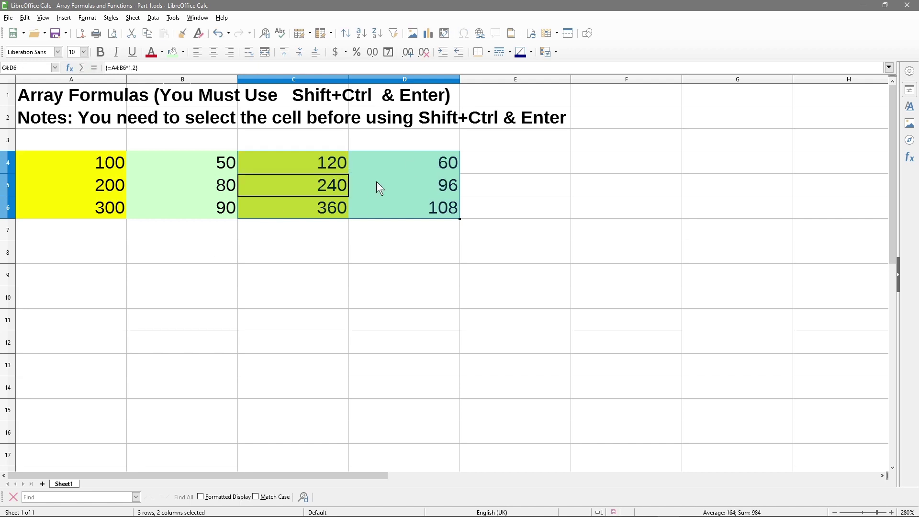
# Compare the source values in A4:A5 with the corresponding array results in C4:C5
pyautogui.click(319, 158)
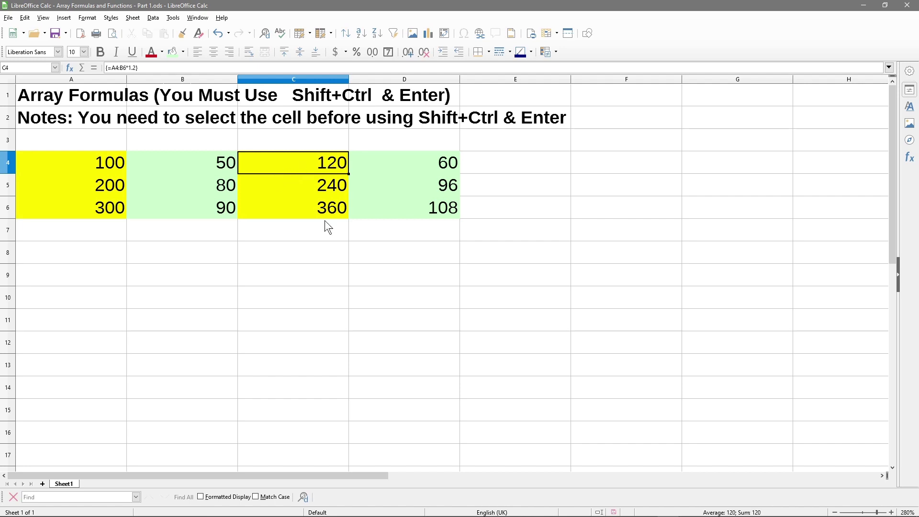
pyautogui.click(98, 167)
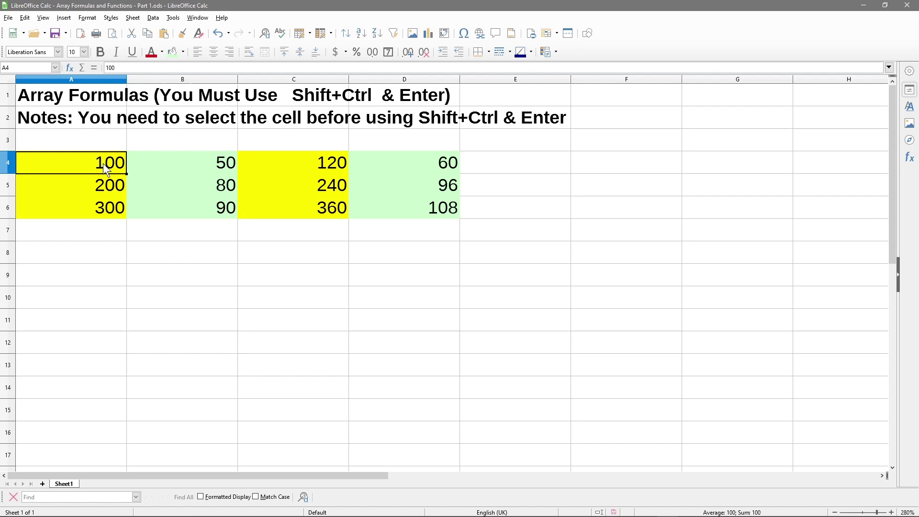
pyautogui.click(297, 169)
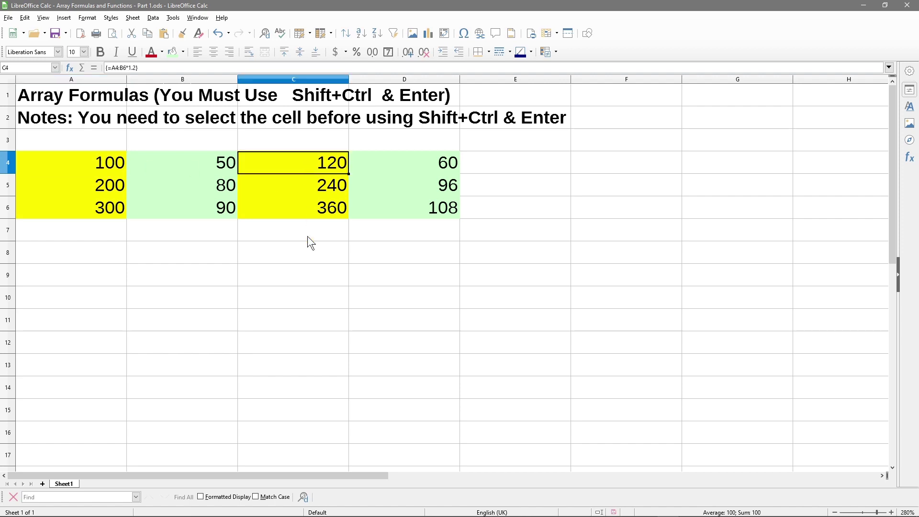
pyautogui.click(96, 185)
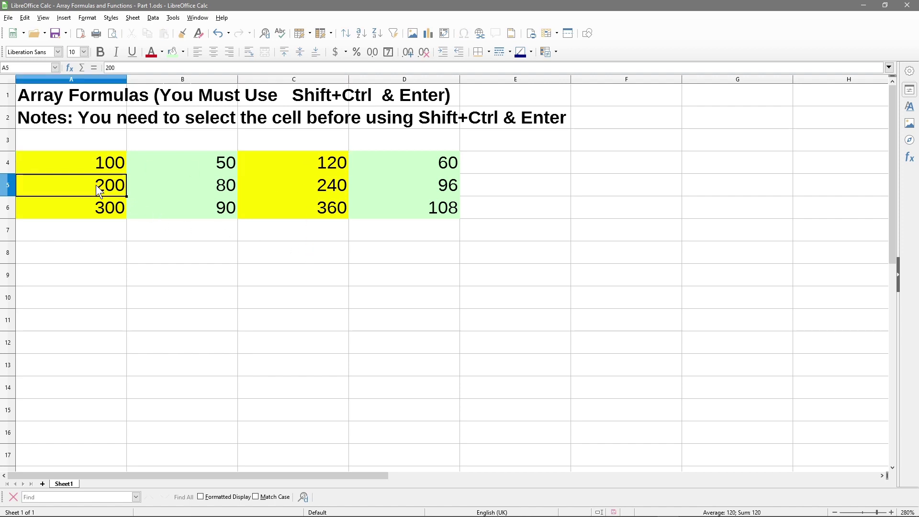
pyautogui.click(321, 185)
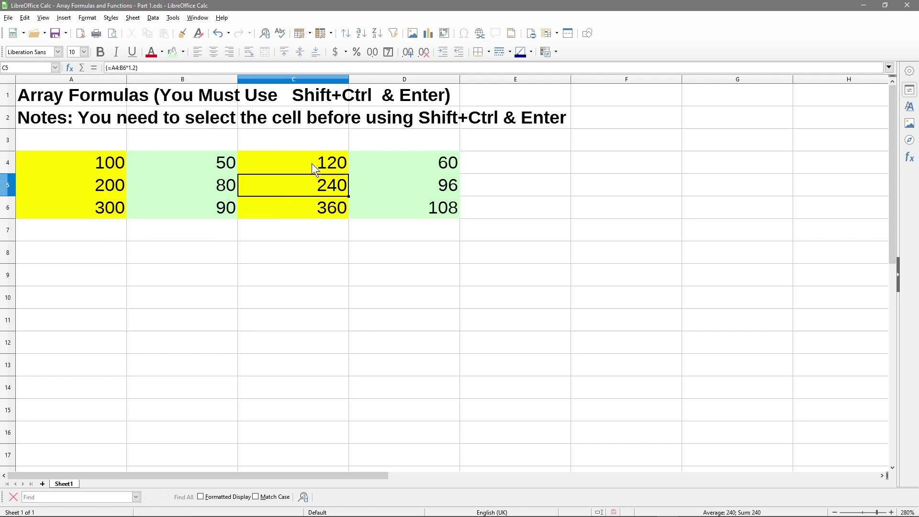
# Begin a heading in cell A8 with "Sum Product Array Function – Example 1 (Muliplication"
pyautogui.click(98, 261)
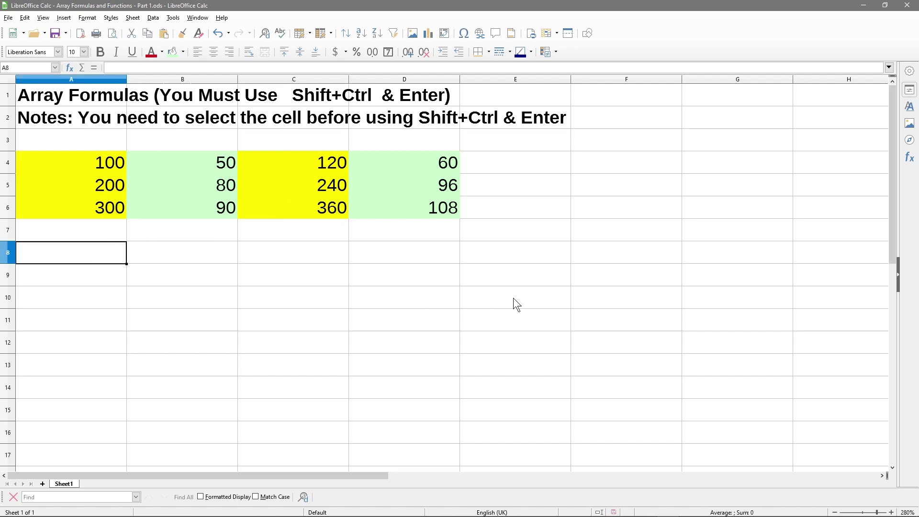
pyautogui.write('Su')
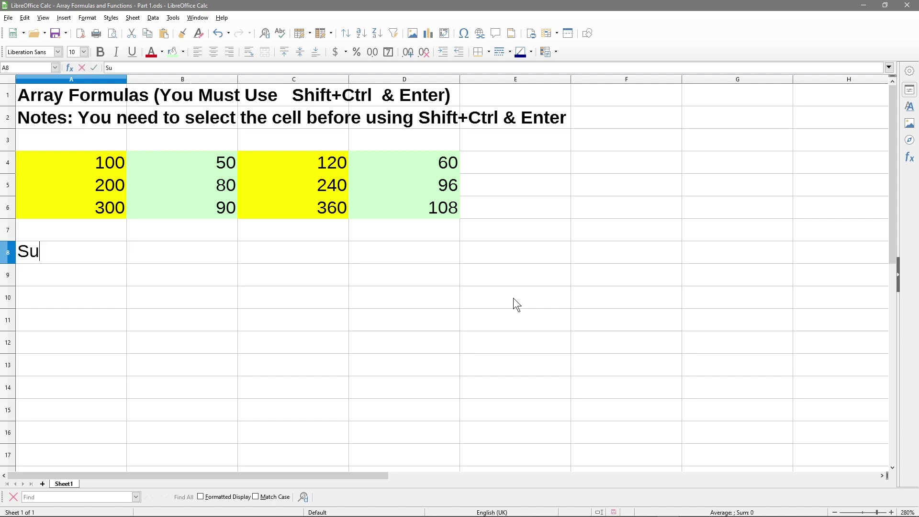
pyautogui.write('m Pro')
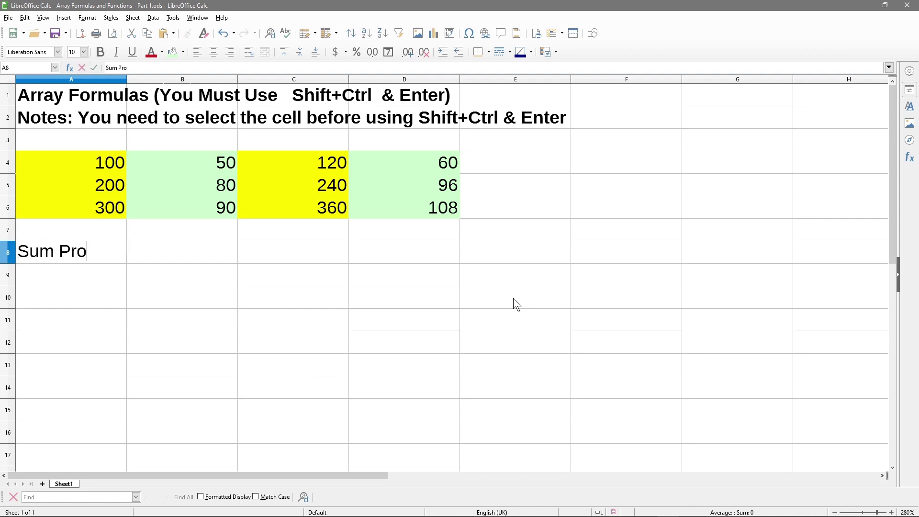
pyautogui.write('duct Array Fu')
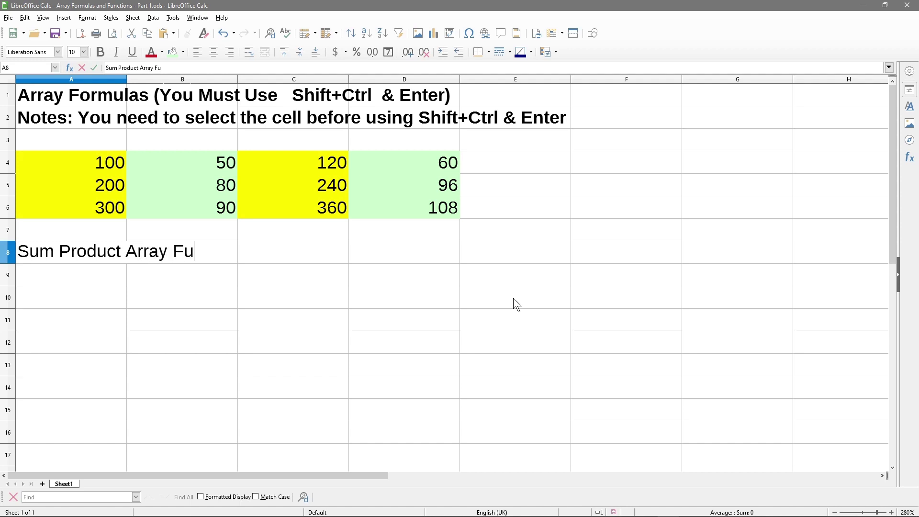
pyautogui.write('nction - Example')
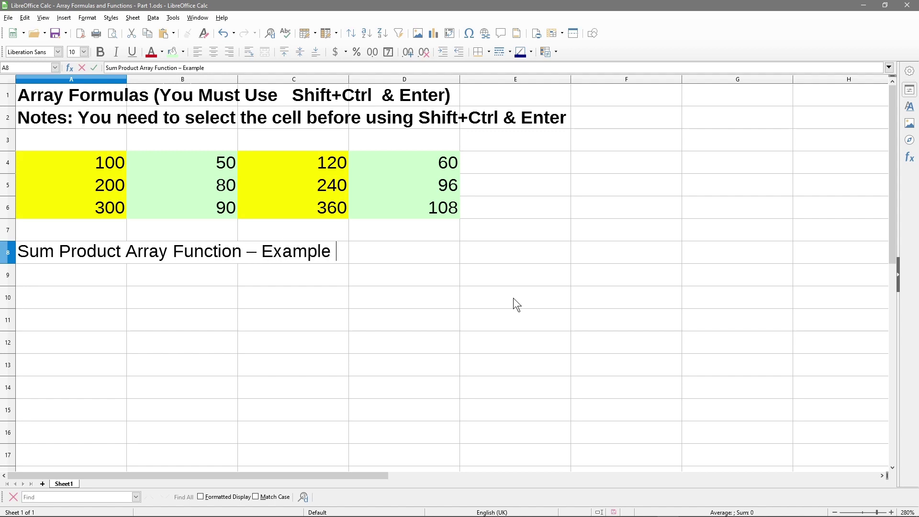
pyautogui.press('BackSpace')
pyautogui.write('1')
pyautogui.press('BackSpace')
pyautogui.write('1 (Muliplication')
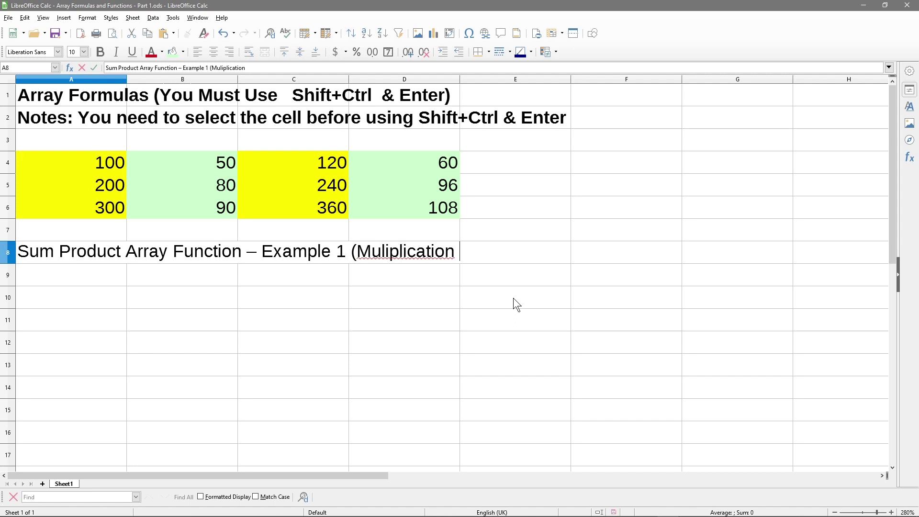
# Correct the misspelled word in the A8 heading to "Multiplication" and complete the heading with "| x * y)"
pyautogui.rightClick(419, 248)
pyautogui.click(381, 244)
pyautogui.rightClick(401, 247)
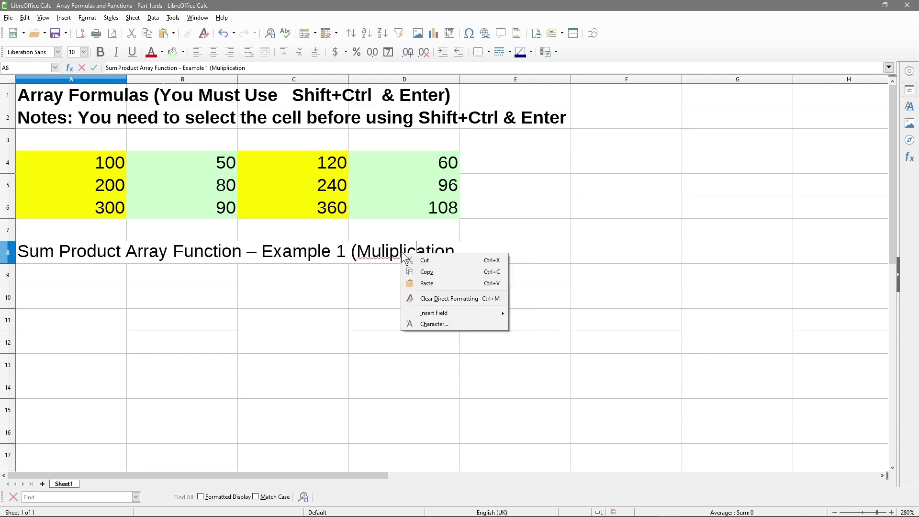
pyautogui.click(401, 251)
pyautogui.doubleClick(430, 254)
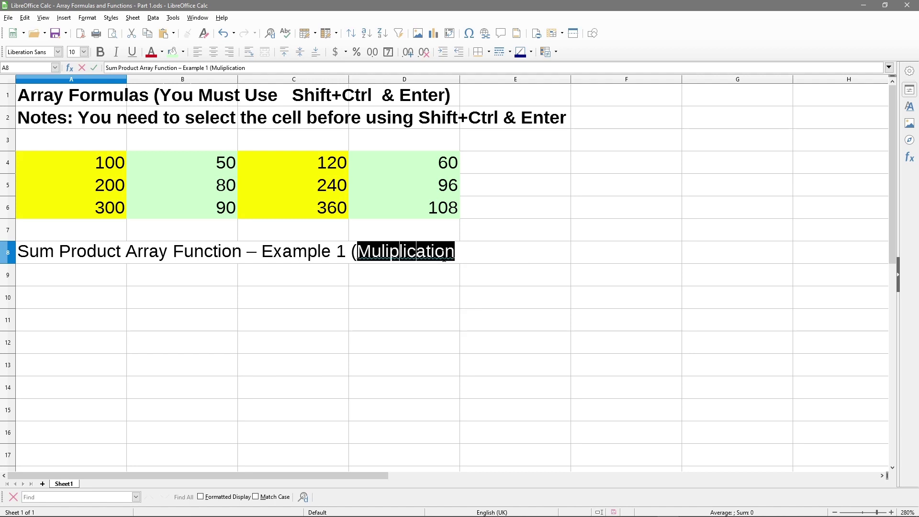
pyautogui.write('Multiplication')
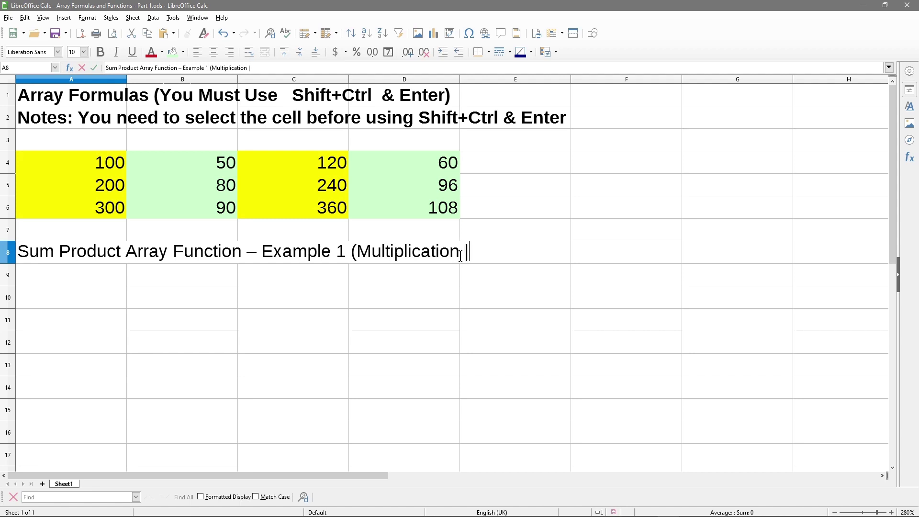
pyautogui.write('x 8')
pyautogui.press('BackSpace')
pyautogui.write('* y)')
pyautogui.press('Return')
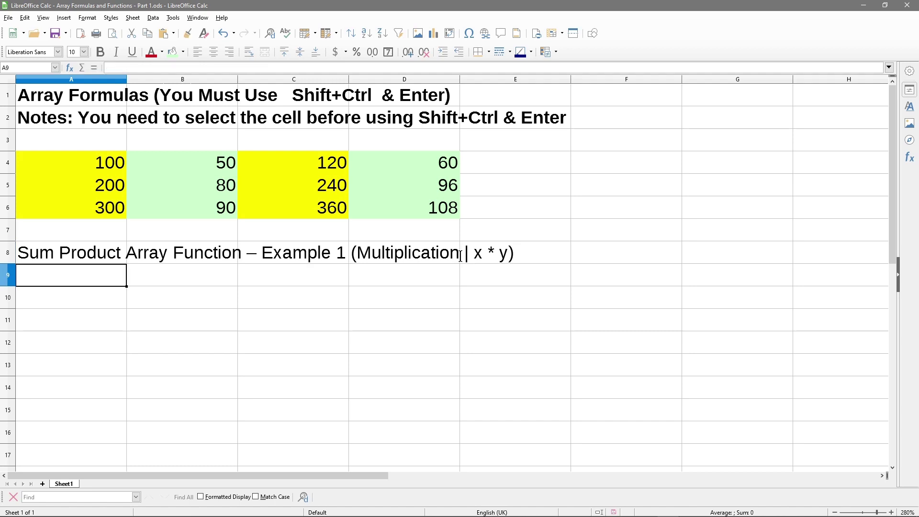
# Begin a note in cell A9 reading "Notes: Using Ctrl+Shift * Enter IS NOT required"
pyautogui.write('No')
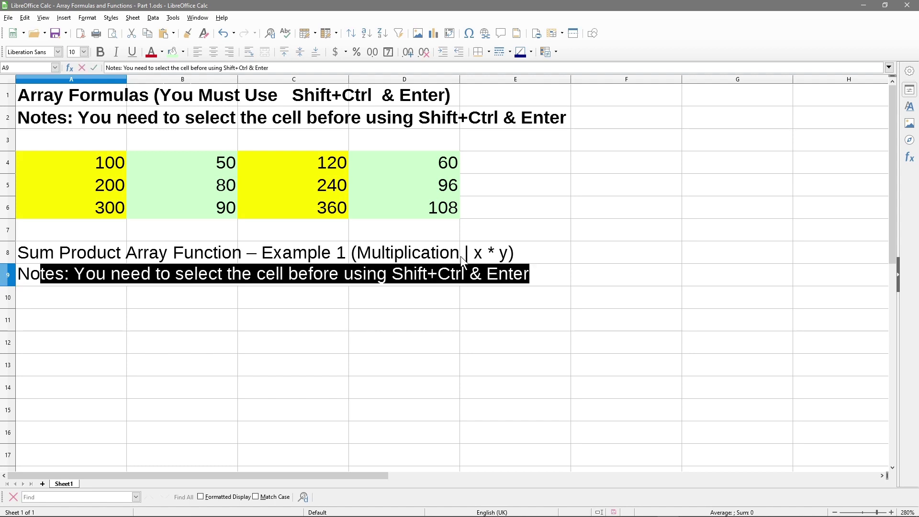
pyautogui.write('tes:')
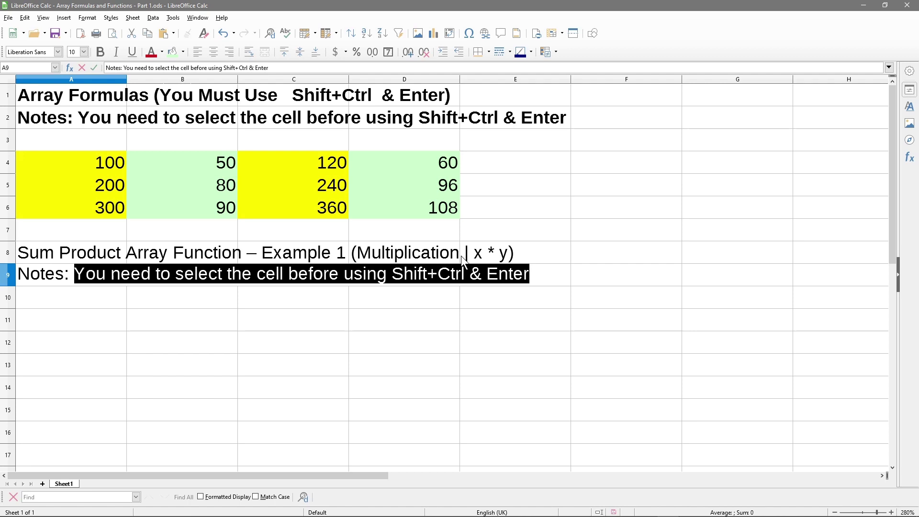
pyautogui.write('Using C')
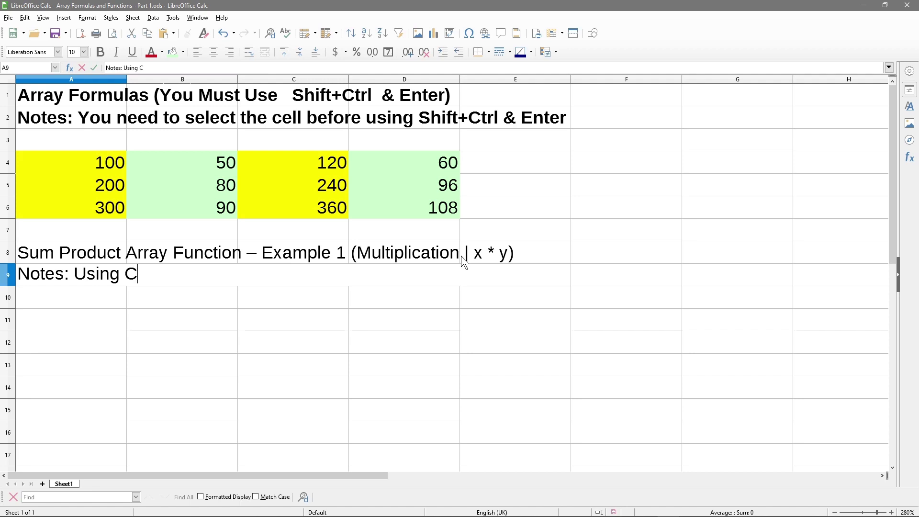
pyautogui.write('trl+Shift')
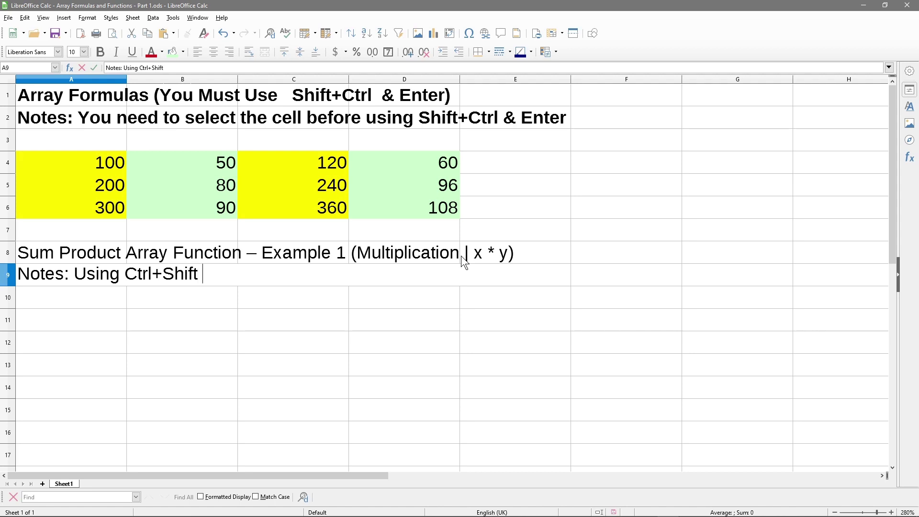
pyautogui.write(' * Enter  IS NOT reui')
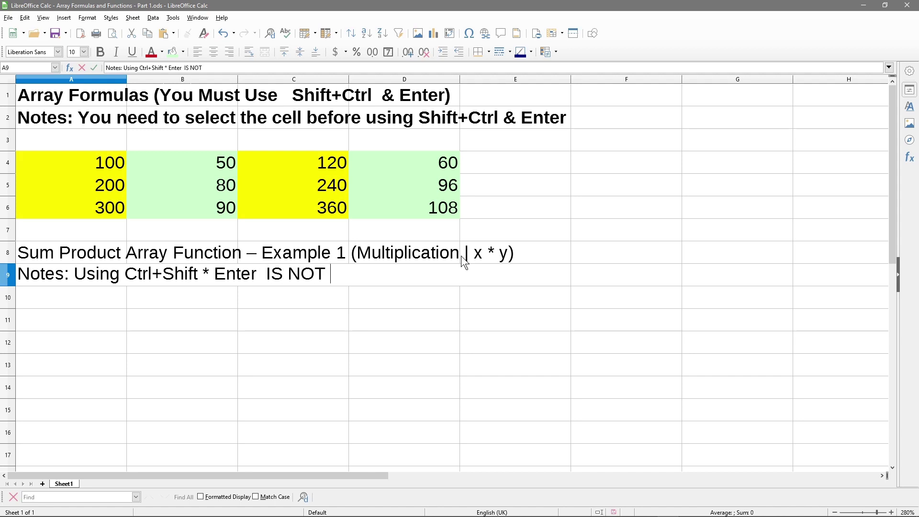
pyautogui.press('BackSpace')
pyautogui.press('BackSpace')
pyautogui.write('quired f')
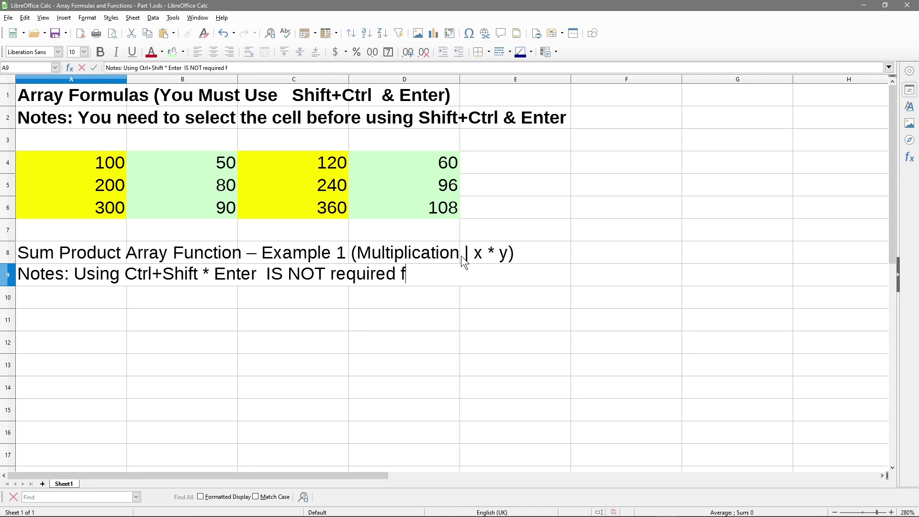
# Finish the A9 note with "SUMPproduct Array Function" and make the text in A8:A9 bold
pyautogui.press('BackSpace')
pyautogui.write('SUMPRod')
pyautogui.press('BackSpace')
pyautogui.press('BackSpace')
pyautogui.write('product Array Functio')
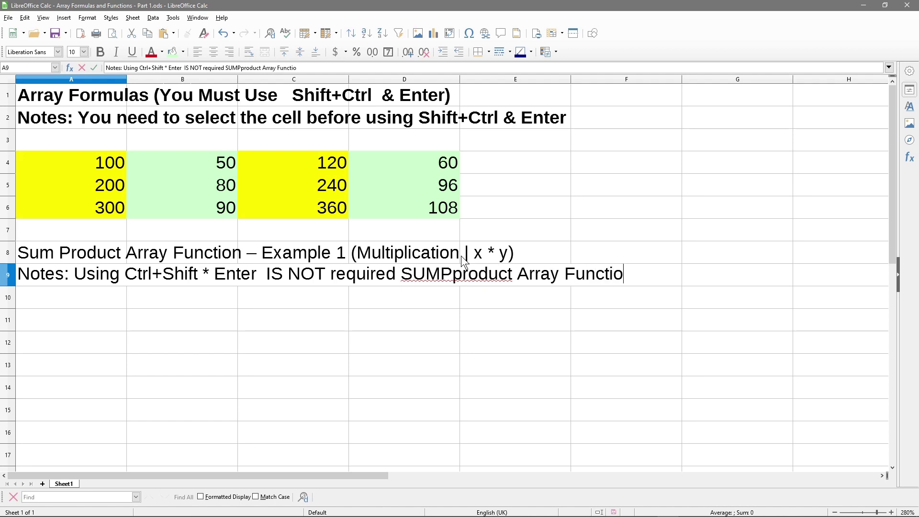
pyautogui.write('n')
pyautogui.press('Return')
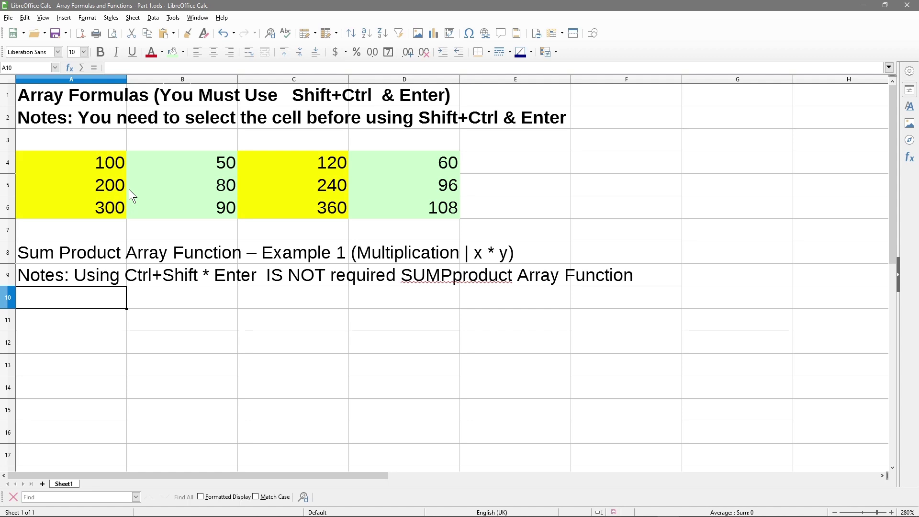
pyautogui.moveTo(58, 253); pyautogui.dragTo(58, 269)
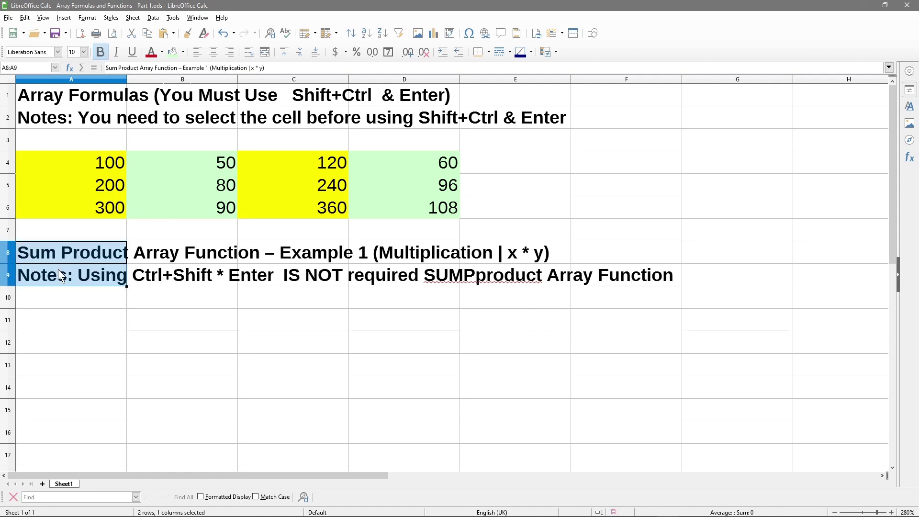
pyautogui.hotkey('ctrl', 'b')
# Enter the values 1, 2 and 3 down cells A10:A12
pyautogui.click(65, 297)
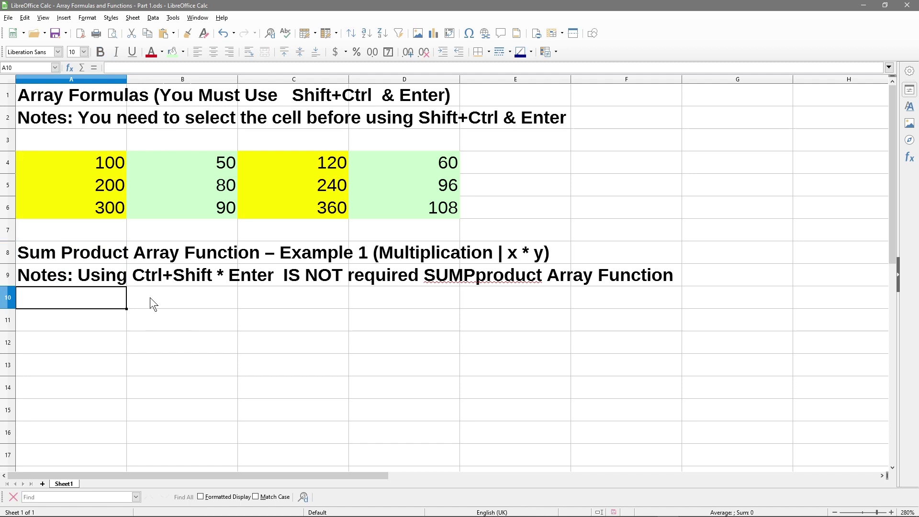
pyautogui.write('1')
pyautogui.press('Tab')
pyautogui.press('Left')
pyautogui.press('Down')
pyautogui.write('2')
pyautogui.press('Return')
pyautogui.write('3')
pyautogui.press('Tab')
# Enter the values 4, 5 and 6 down cells B10:B12
pyautogui.click(150, 297)
pyautogui.write('4')
pyautogui.press('Return')
pyautogui.write('5')
pyautogui.press('Return')
pyautogui.write('6')
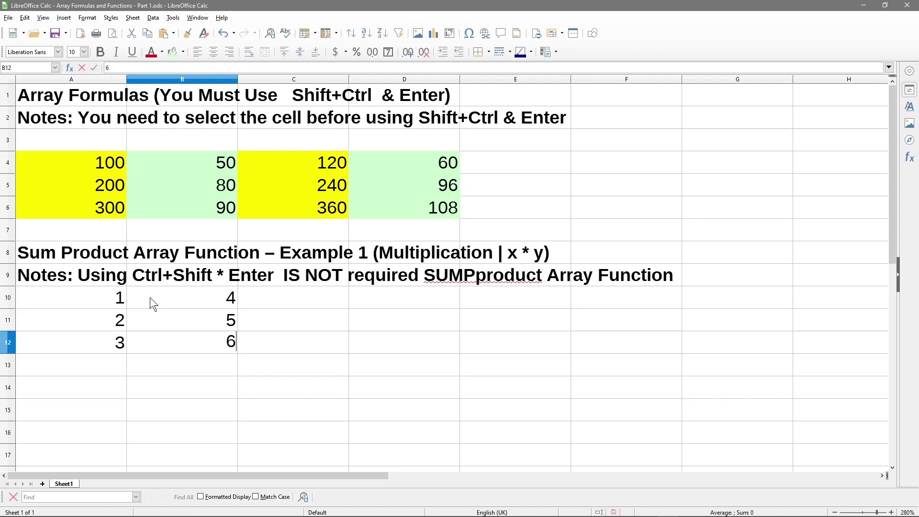
pyautogui.press('Tab')
pyautogui.press('Up')
pyautogui.press('Up')
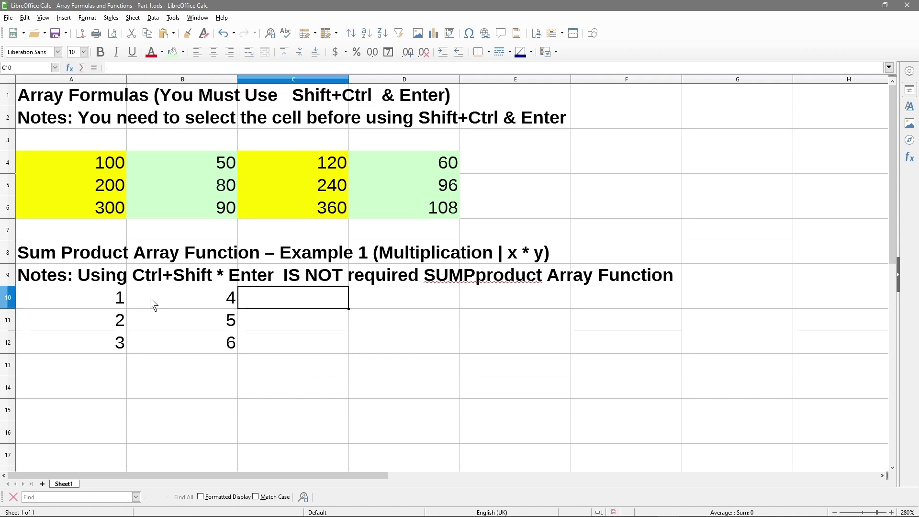
pyautogui.hotkey('ctrl', 'F2')
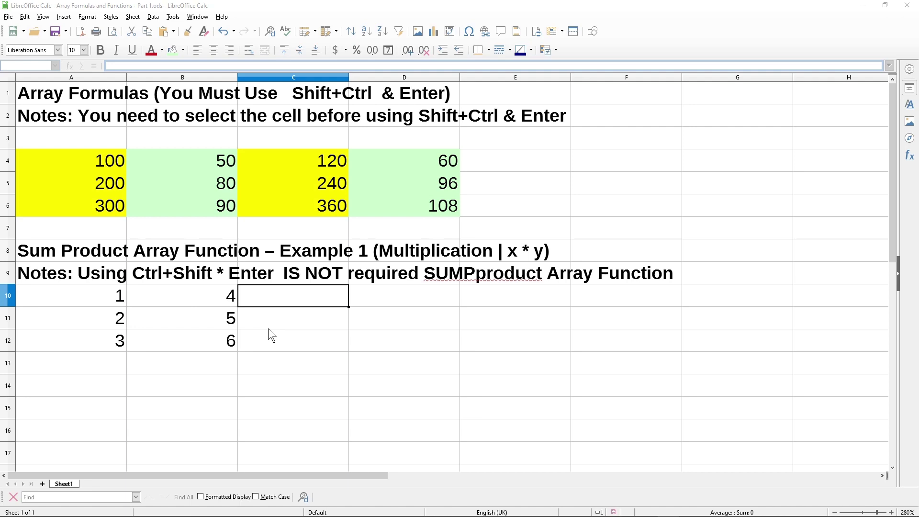
pyautogui.click(447, 297)
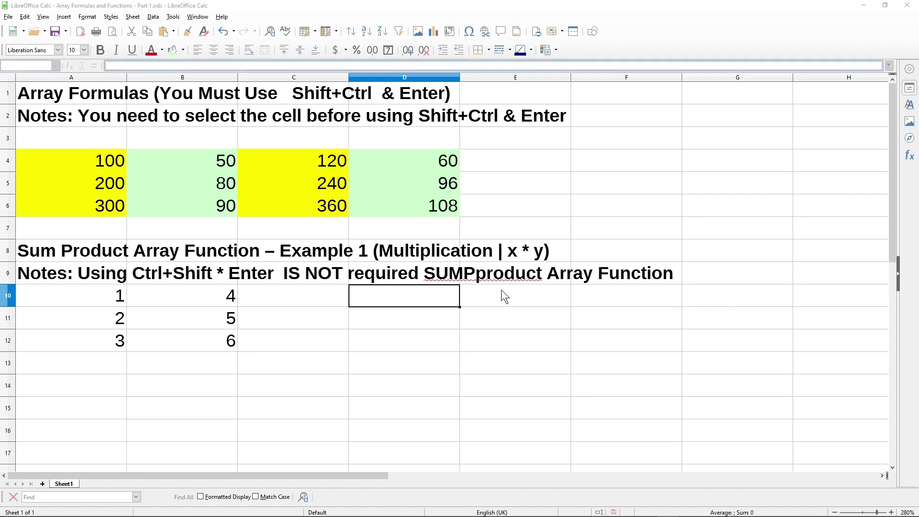
# Enter the formula =A10*B10 in cell D10
pyautogui.click(409, 292)
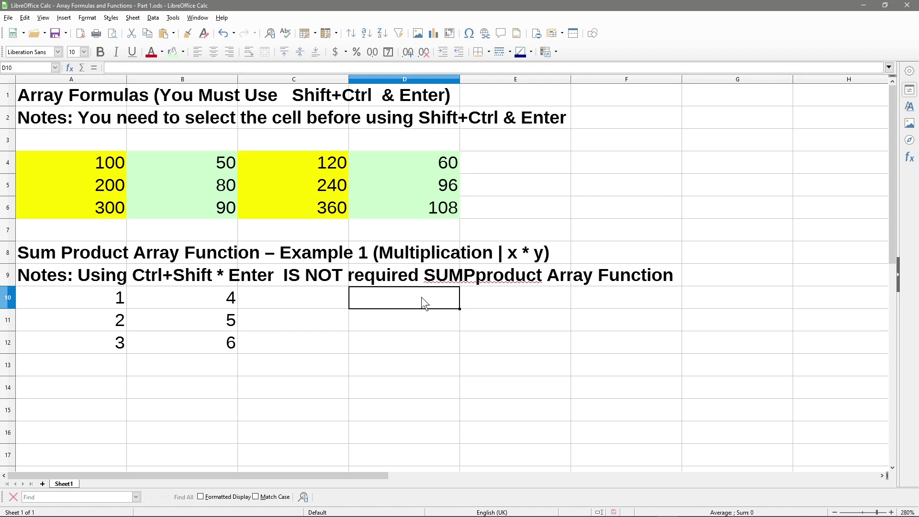
pyautogui.write('=')
pyautogui.click(103, 297)
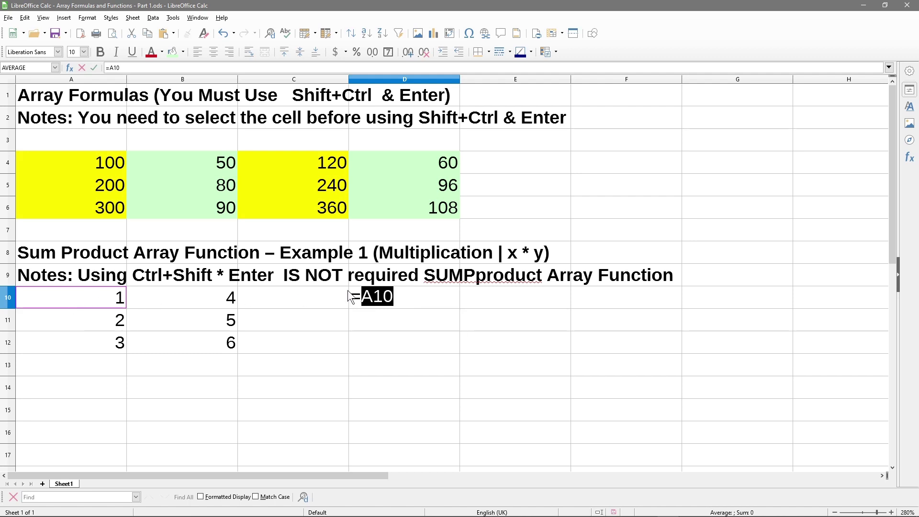
pyautogui.write('*')
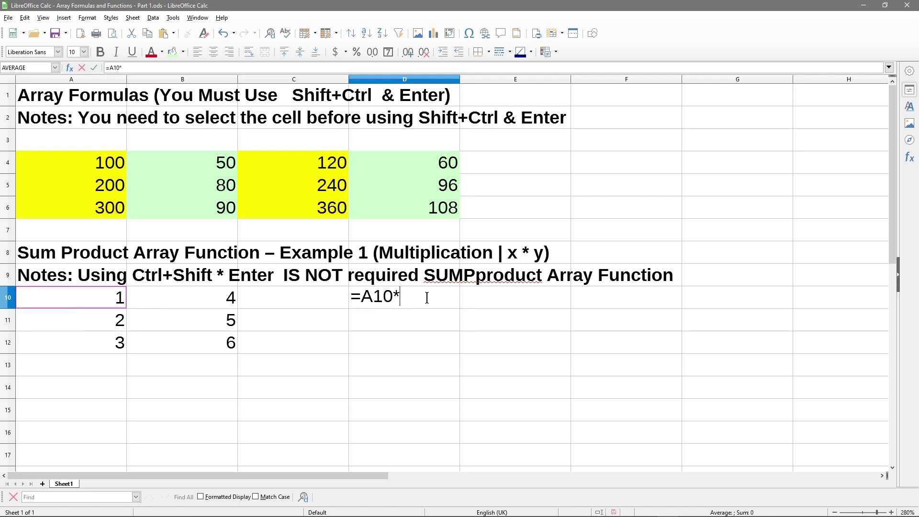
pyautogui.click(208, 299)
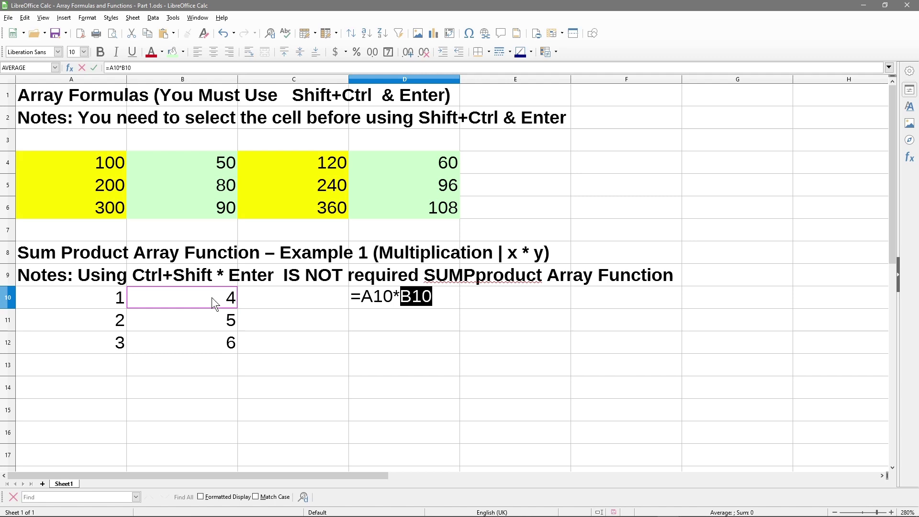
pyautogui.press('Return')
# Fill the multiplication formula from D10 down through D12
pyautogui.click(111, 299)
pyautogui.click(201, 299)
pyautogui.click(430, 301)
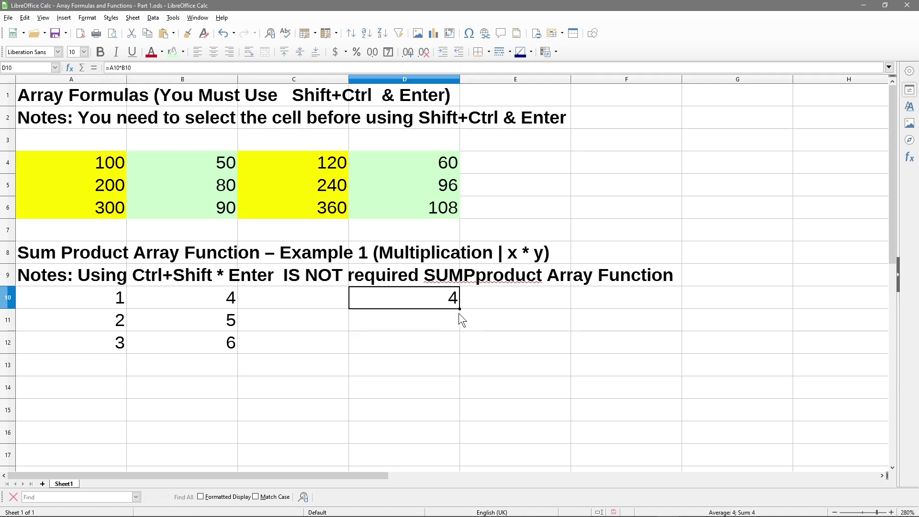
pyautogui.moveTo(460, 309); pyautogui.dragTo(458, 353)
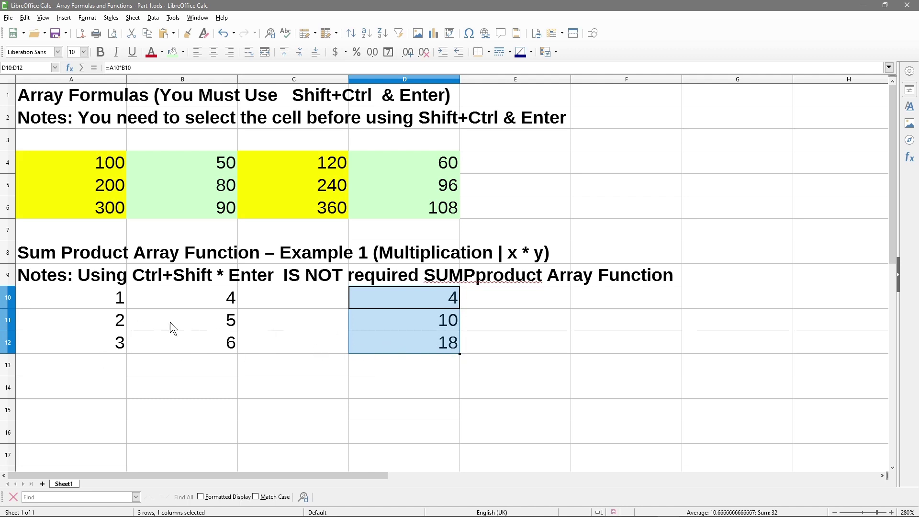
# Add a sum of D10:D12 in cell D13
pyautogui.click(453, 372)
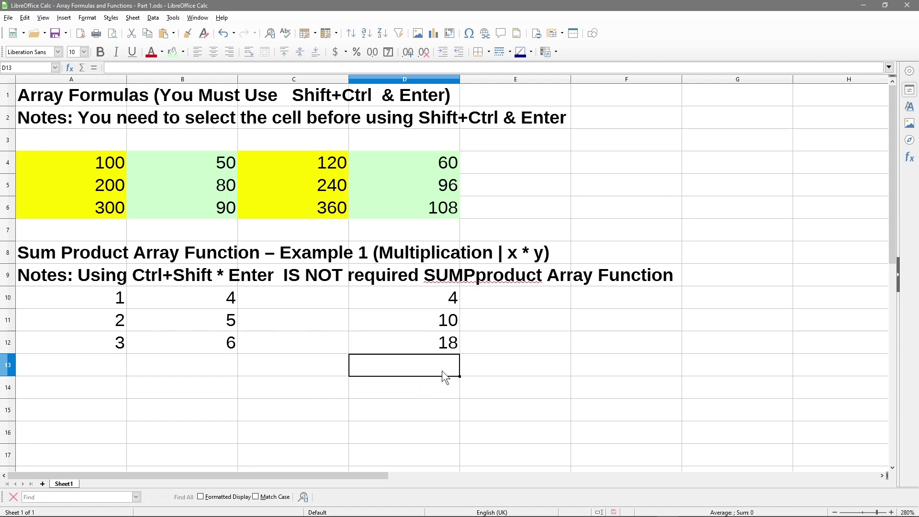
pyautogui.moveTo(441, 371); pyautogui.dragTo(437, 302)
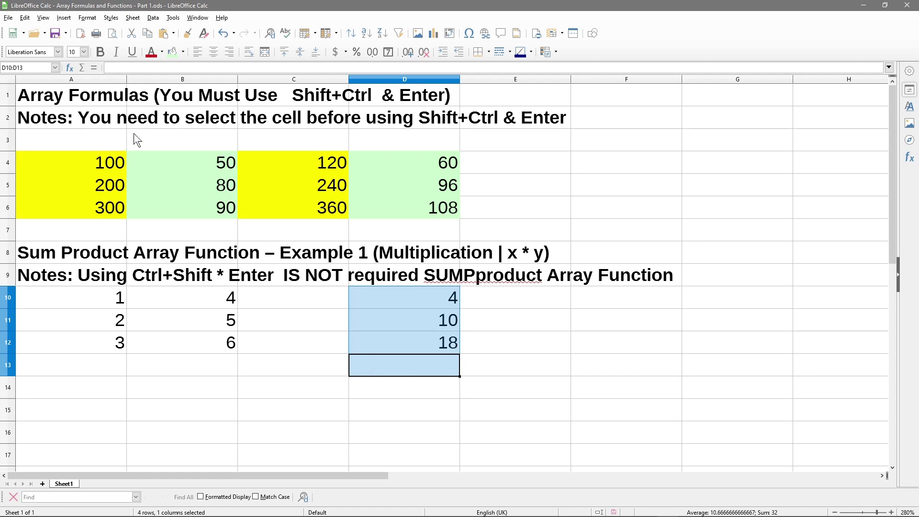
pyautogui.click(81, 71)
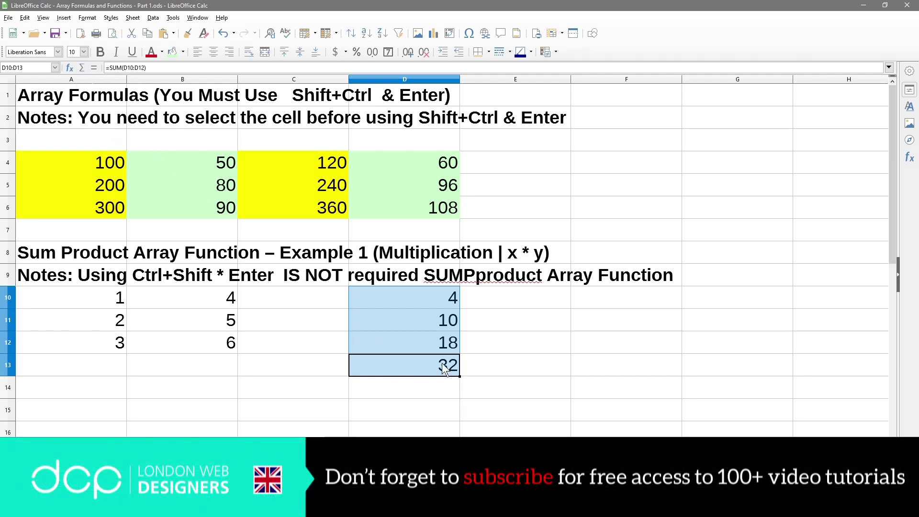
# Examine the row products in D10:D12 and their sum in D13
pyautogui.click(447, 366)
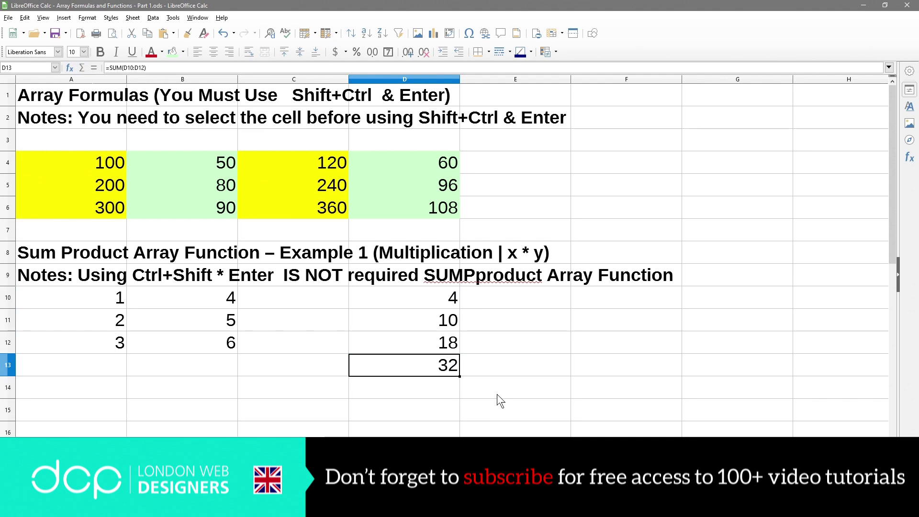
pyautogui.click(447, 297)
pyautogui.click(450, 319)
pyautogui.click(453, 343)
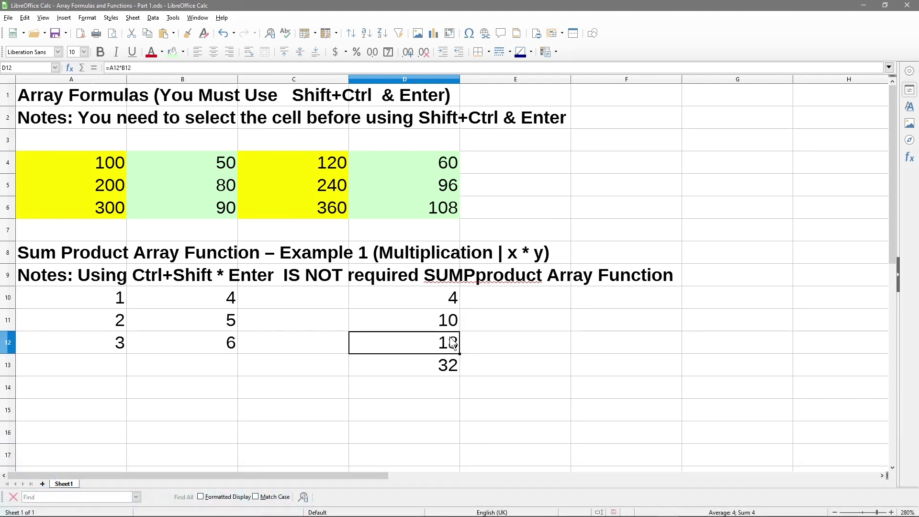
pyautogui.click(455, 360)
pyautogui.click(424, 299)
pyautogui.moveTo(424, 308); pyautogui.dragTo(439, 365)
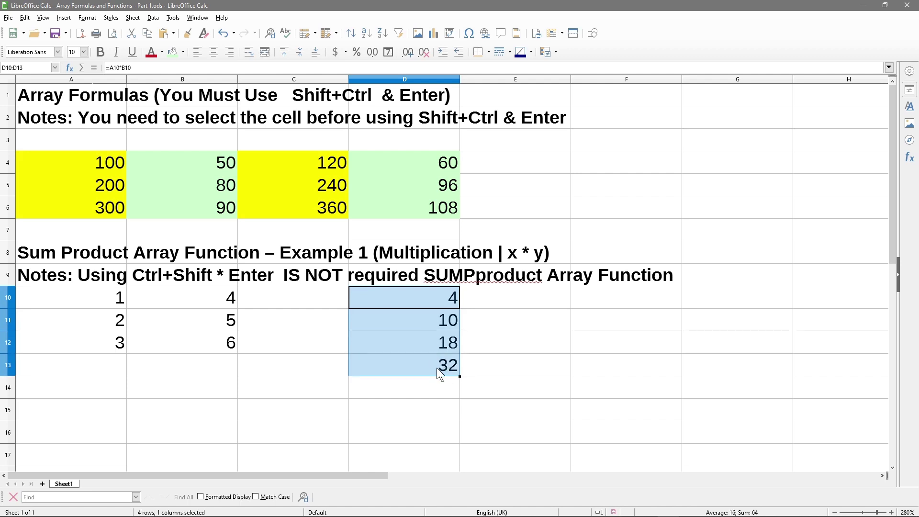
pyautogui.click(289, 301)
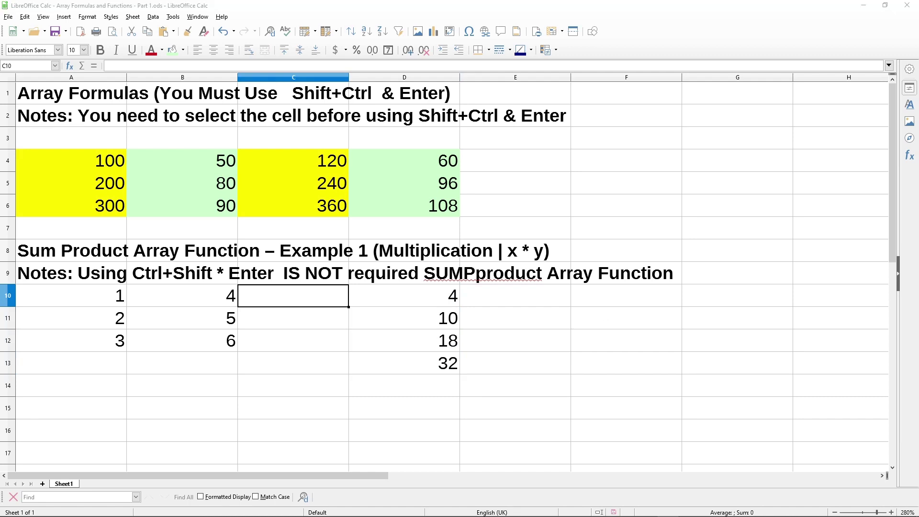
pyautogui.click(315, 293)
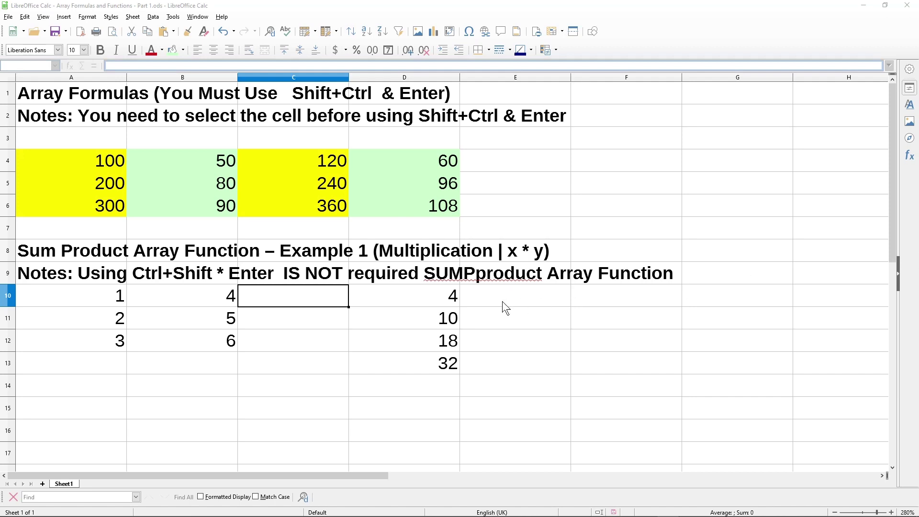
pyautogui.click(318, 299)
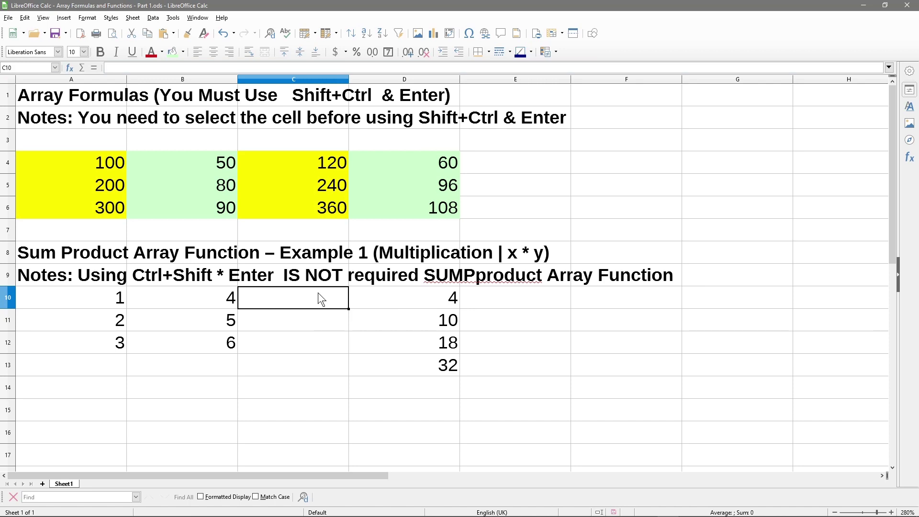
pyautogui.write('=')
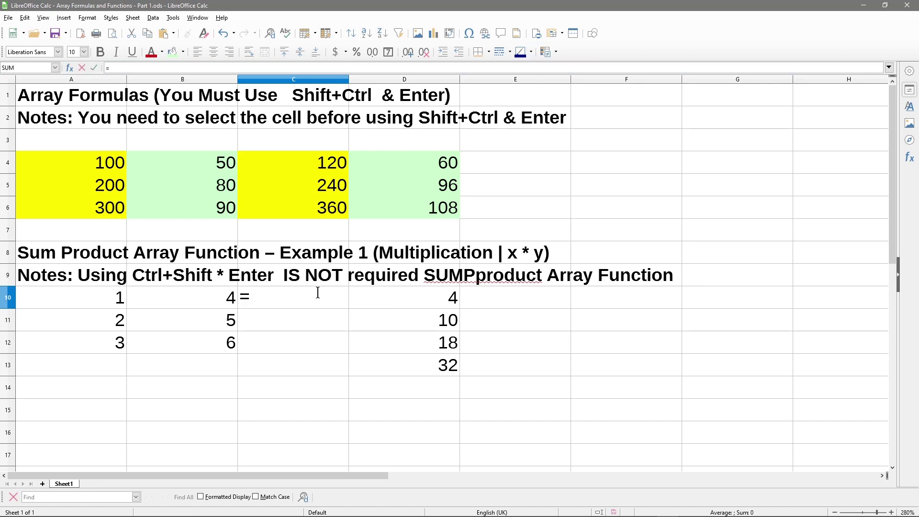
pyautogui.write('sum')
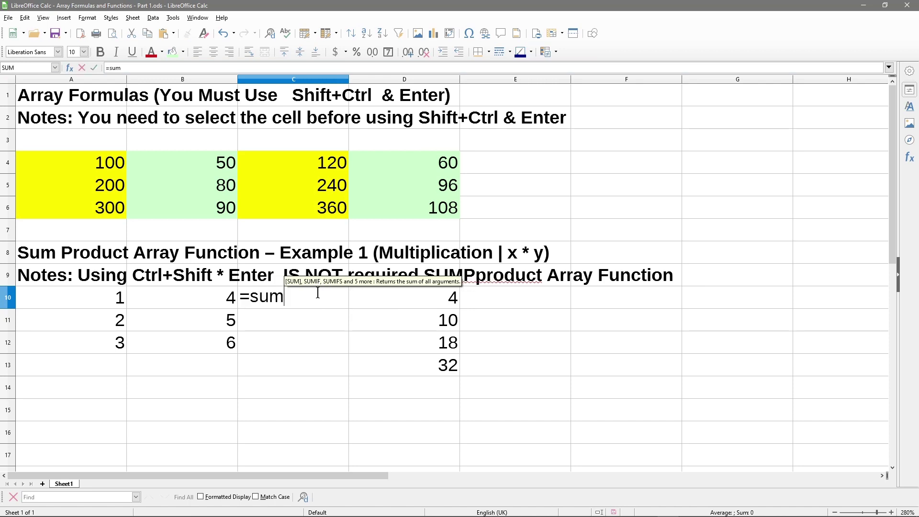
pyautogui.write('produc')
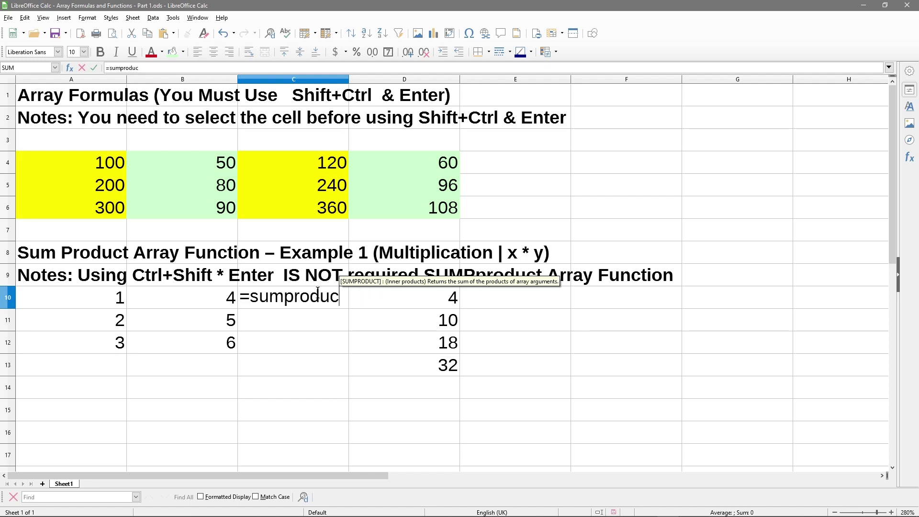
pyautogui.write('t')
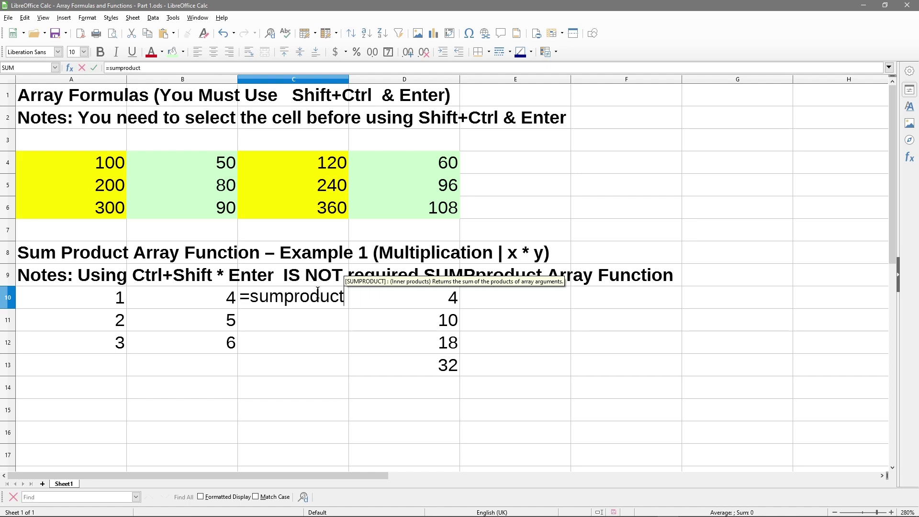
pyautogui.press('Return')
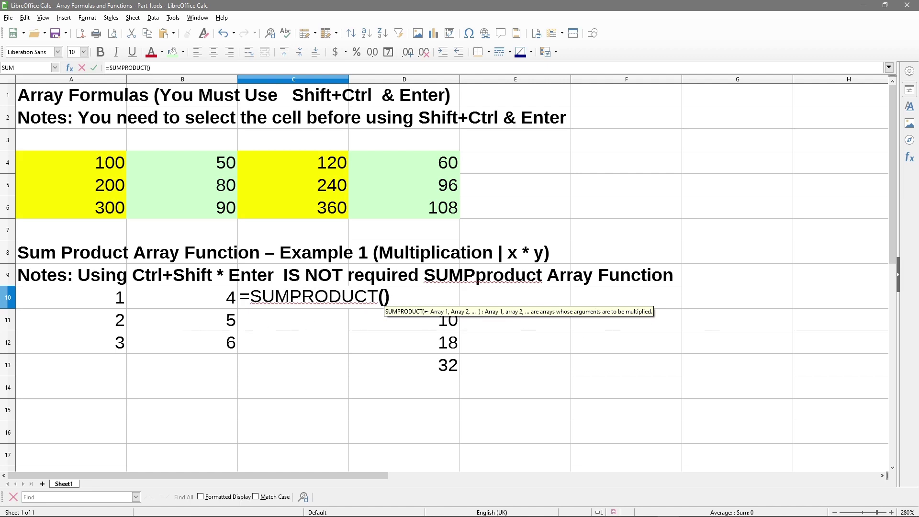
pyautogui.hotkey('alt', 'Tab')
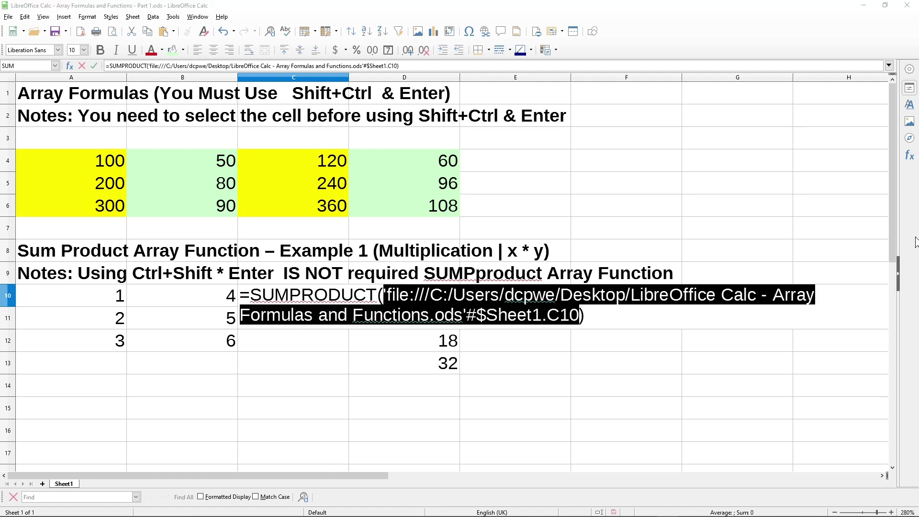
pyautogui.press('Escape')
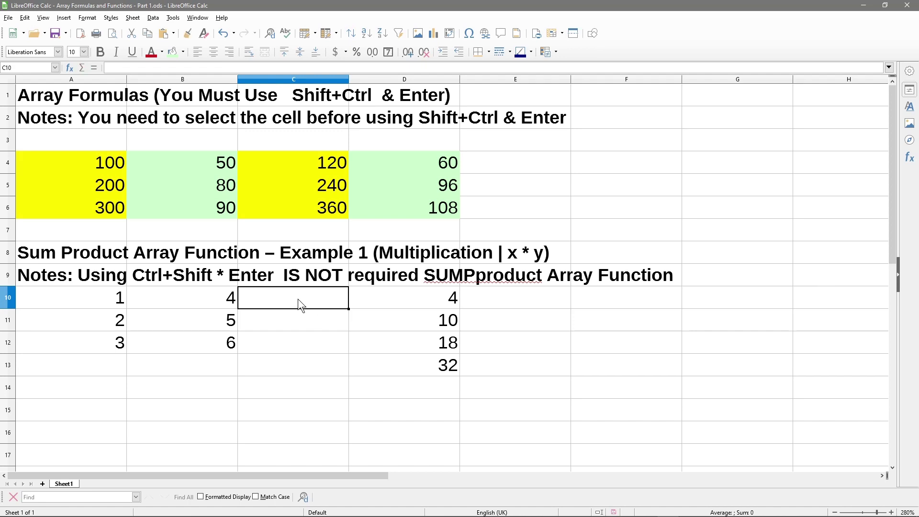
# Enter the formula =SUMPRODUCT(A10:A12,B10:B12) in cell C10 and review its two array ranges
pyautogui.write('=sun')
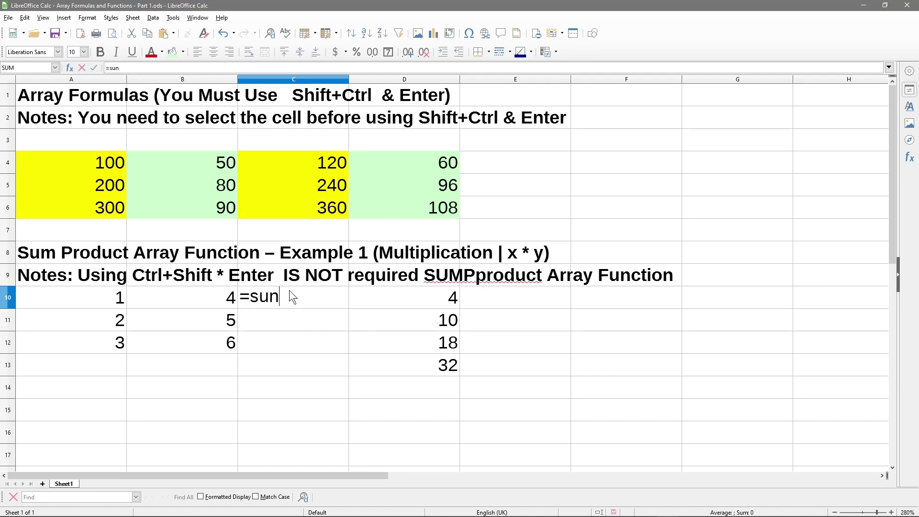
pyautogui.press('BackSpace')
pyautogui.write('mprod')
pyautogui.press('BackSpace')
pyautogui.write('duct')
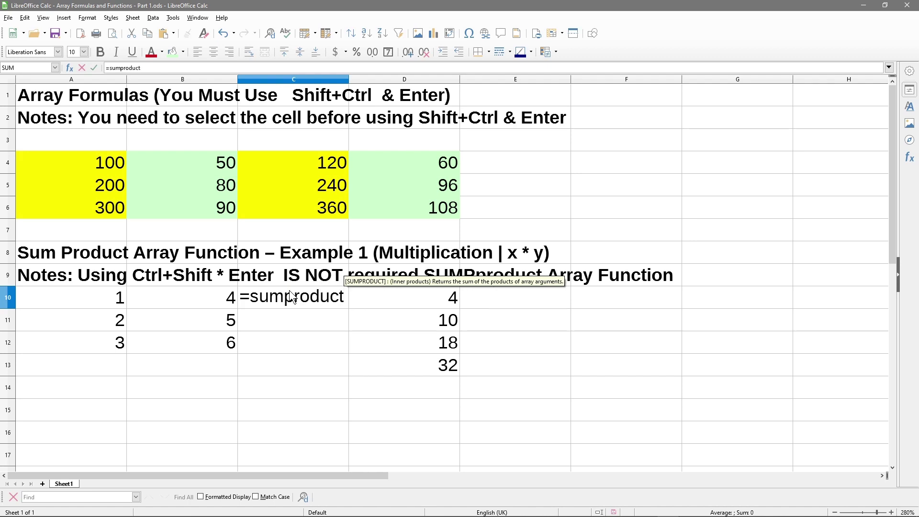
pyautogui.press('Return')
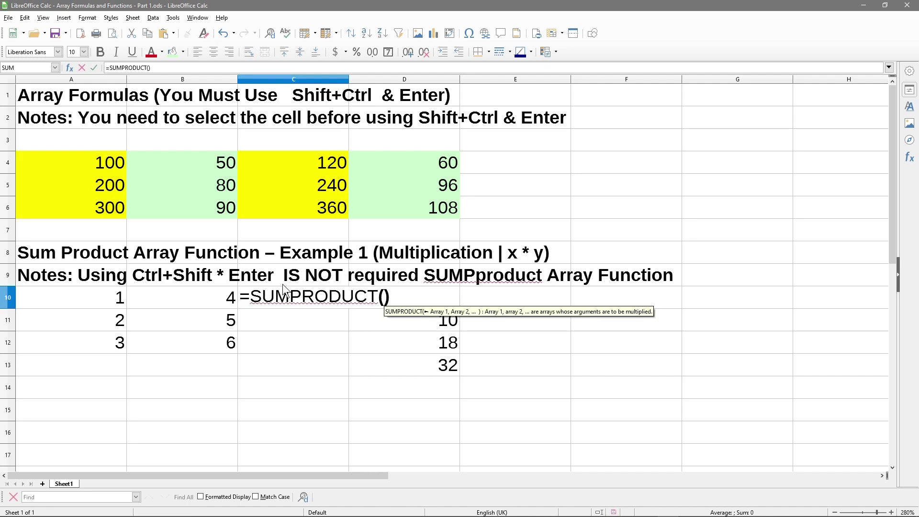
pyautogui.moveTo(101, 301); pyautogui.dragTo(104, 353)
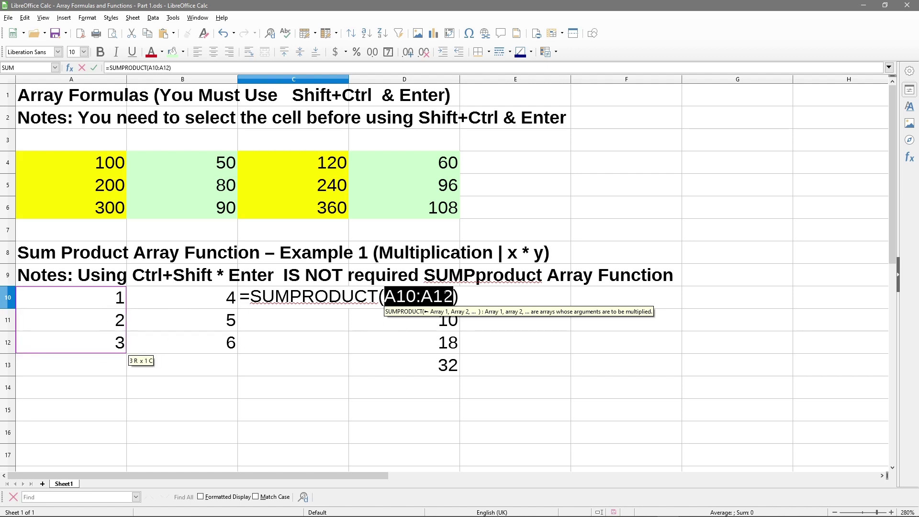
pyautogui.write(',')
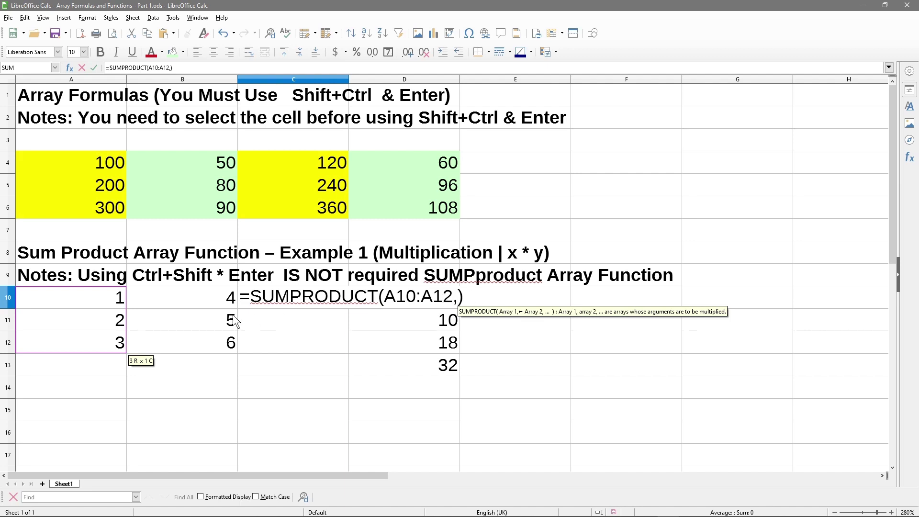
pyautogui.click(211, 299)
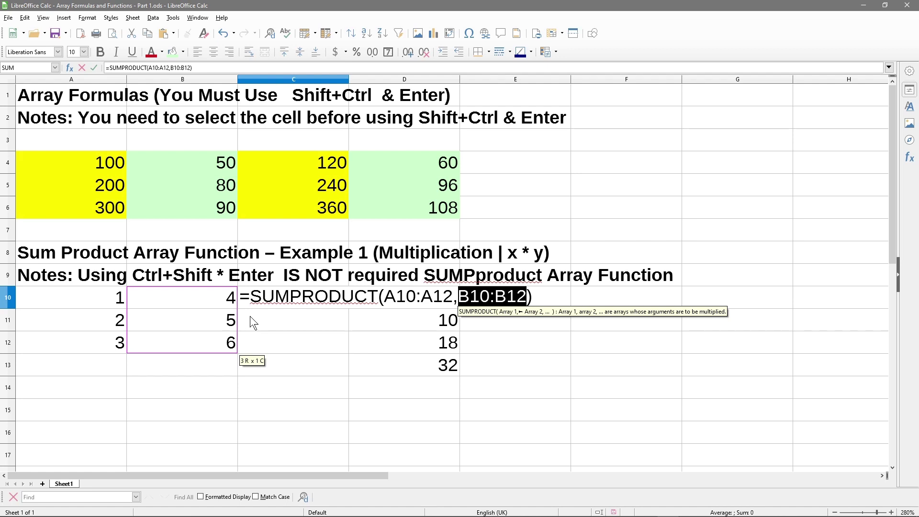
pyautogui.press('Return')
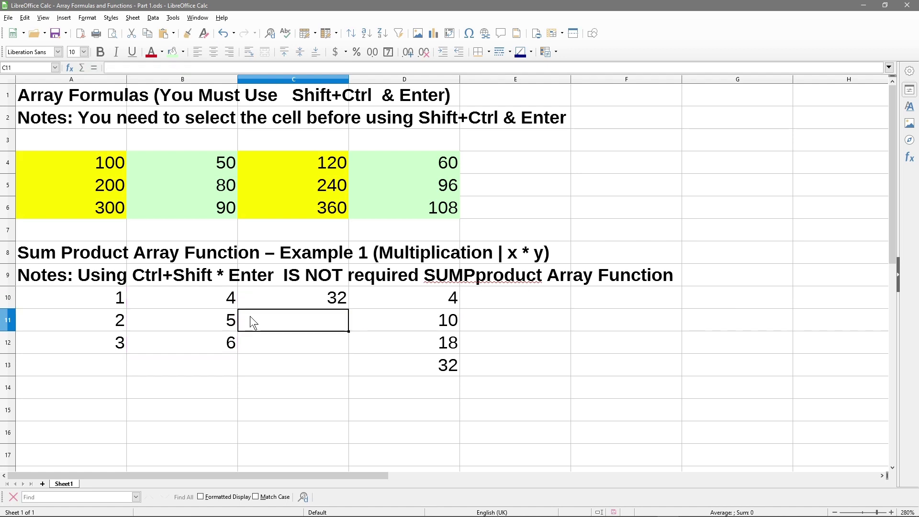
pyautogui.click(280, 303)
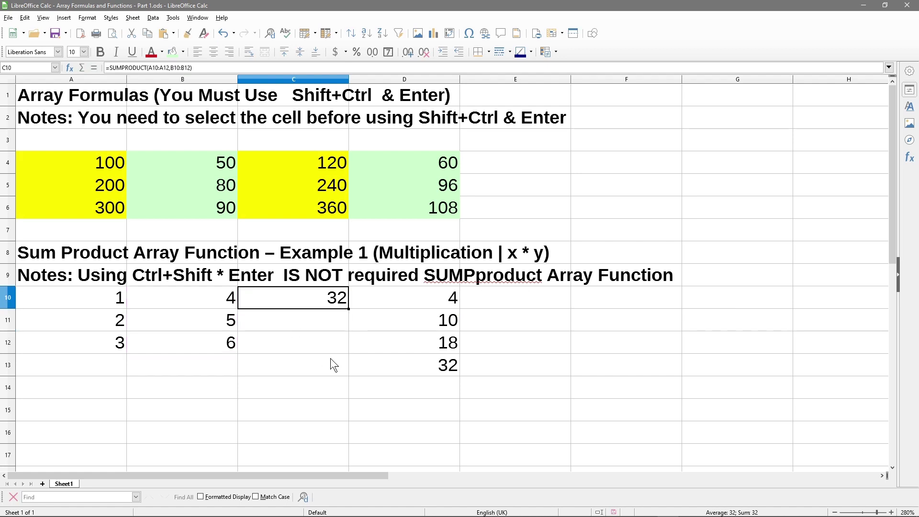
pyautogui.doubleClick(319, 303)
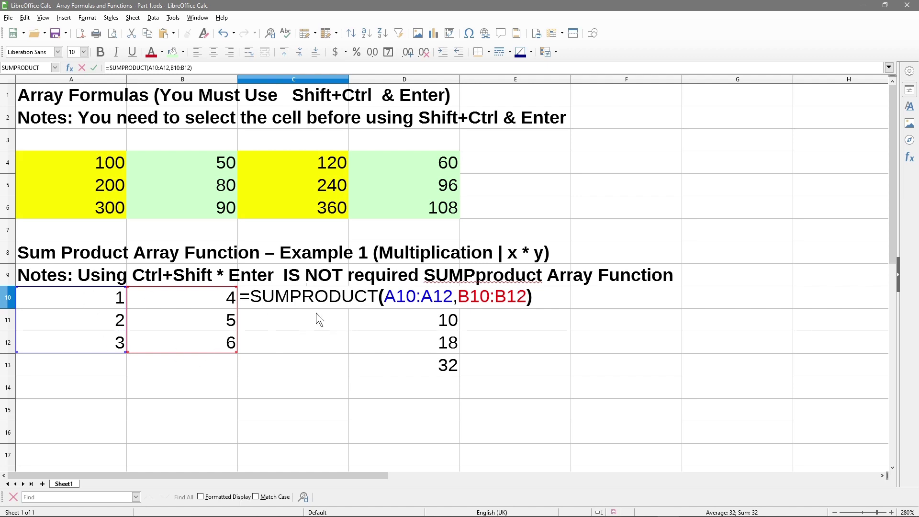
pyautogui.press('Return')
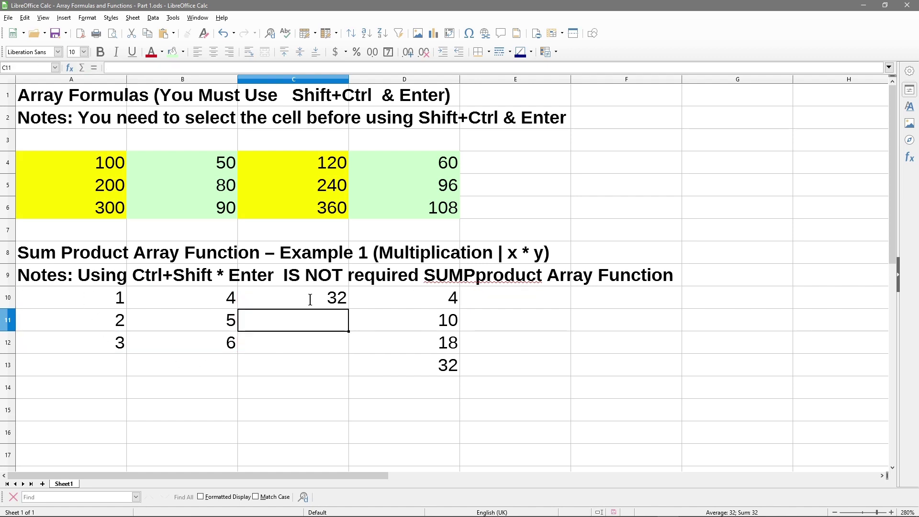
# Make the SUMPRODUCT result in C10 and the sum in D13 bold
pyautogui.click(322, 303)
pyautogui.click(432, 359)
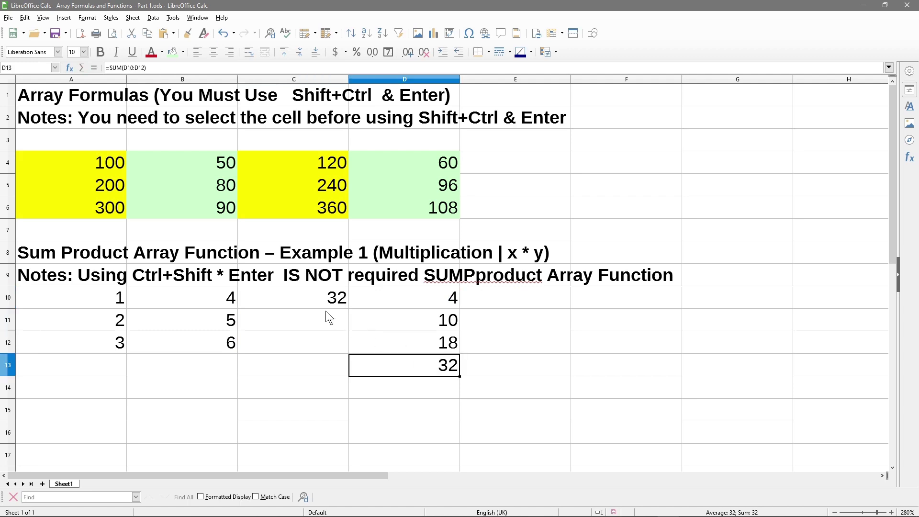
pyautogui.keyDown('ctrl'); pyautogui.click(329, 312); pyautogui.keyUp('ctrl')
pyautogui.keyDown('ctrl'); pyautogui.click(323, 304); pyautogui.keyUp('ctrl')
pyautogui.click(320, 297)
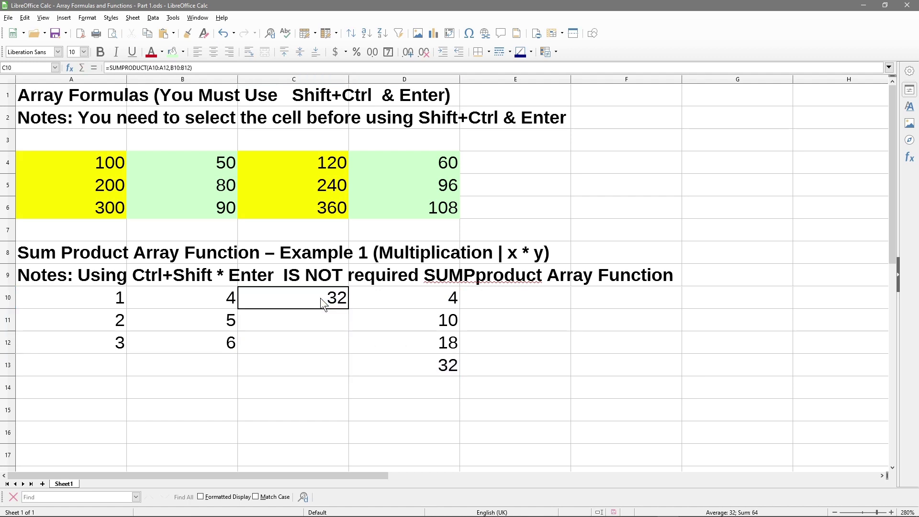
pyautogui.keyDown('ctrl'); pyautogui.click(413, 360); pyautogui.keyUp('ctrl')
pyautogui.click(100, 51)
pyautogui.click(299, 324)
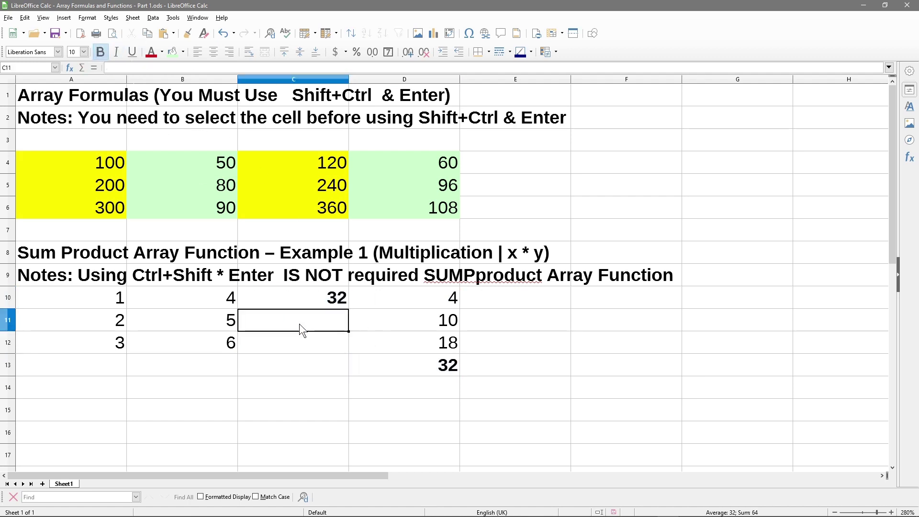
# Compare the SUMPRODUCT formula in C10 with the row products in D10:D12 and their sum in D13
pyautogui.click(436, 358)
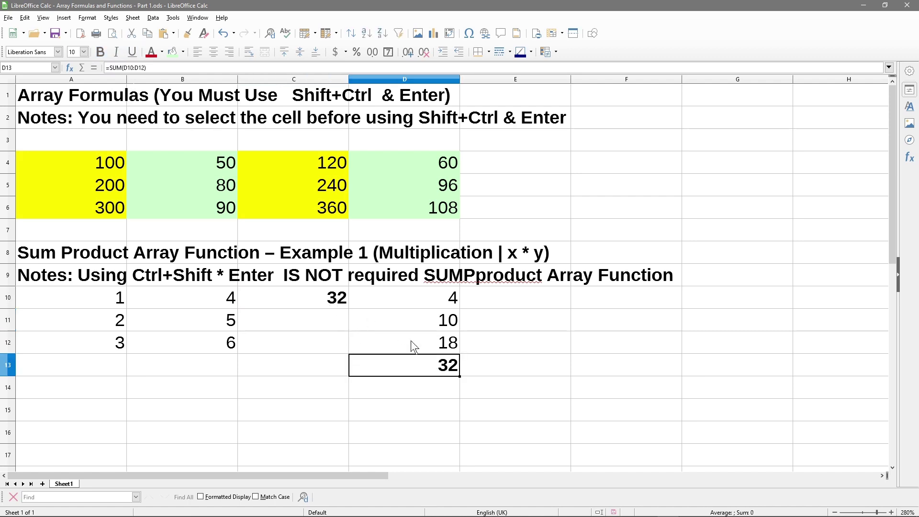
pyautogui.click(337, 305)
pyautogui.click(405, 363)
pyautogui.click(319, 301)
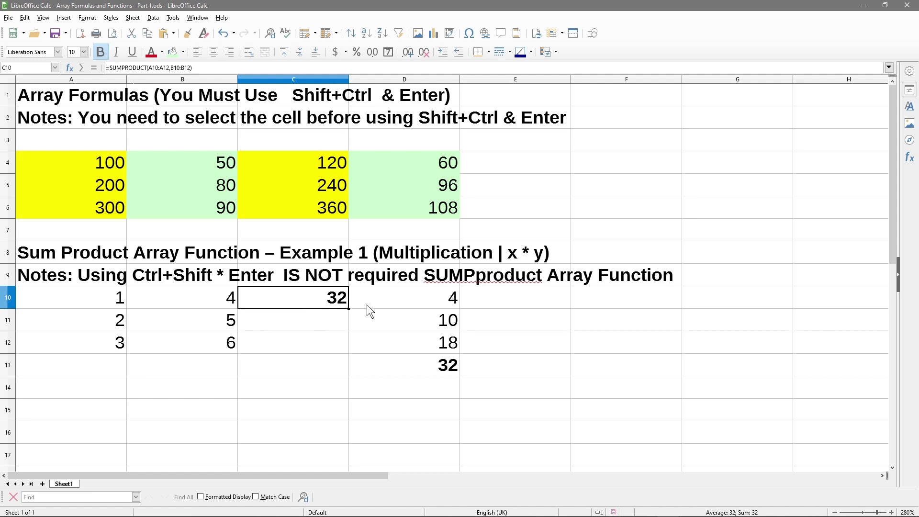
pyautogui.click(411, 303)
pyautogui.click(423, 343)
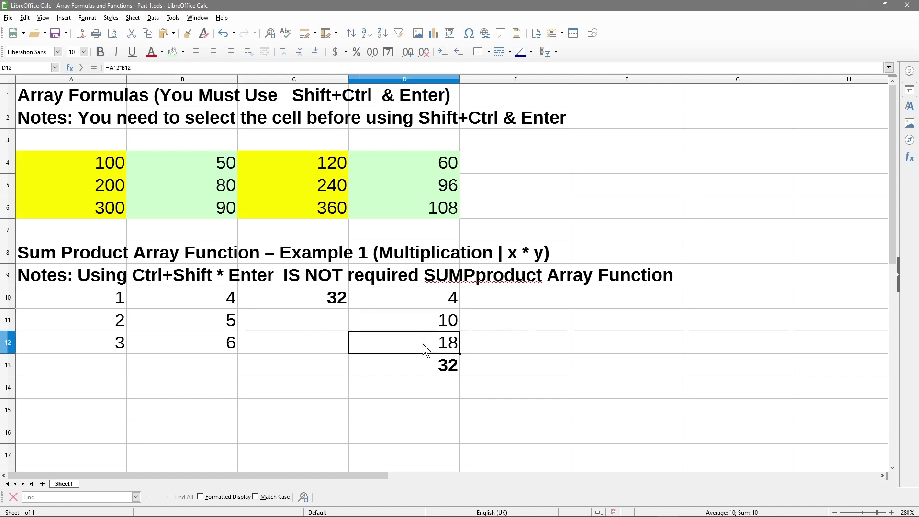
pyautogui.click(432, 358)
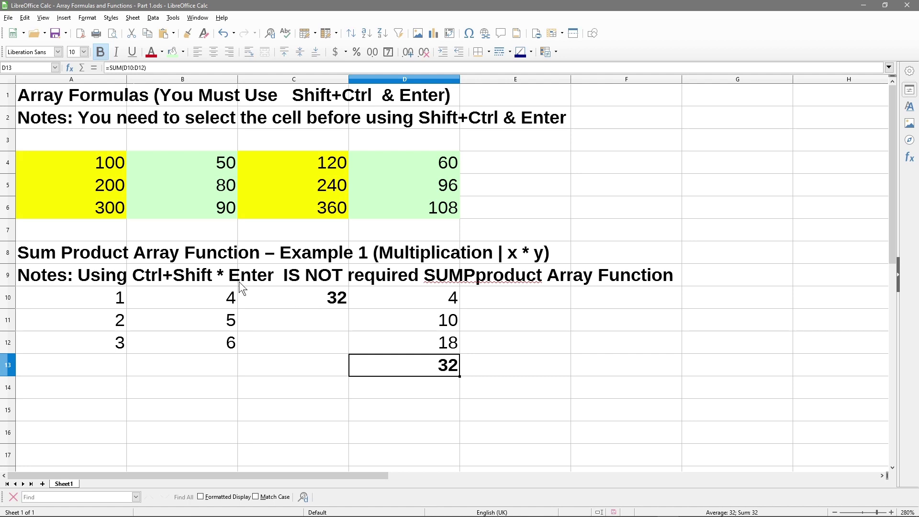
# Copy the Example 1 heading and notes from A8:A9 to the cells starting at A15
pyautogui.scroll(-2, 244, 297)
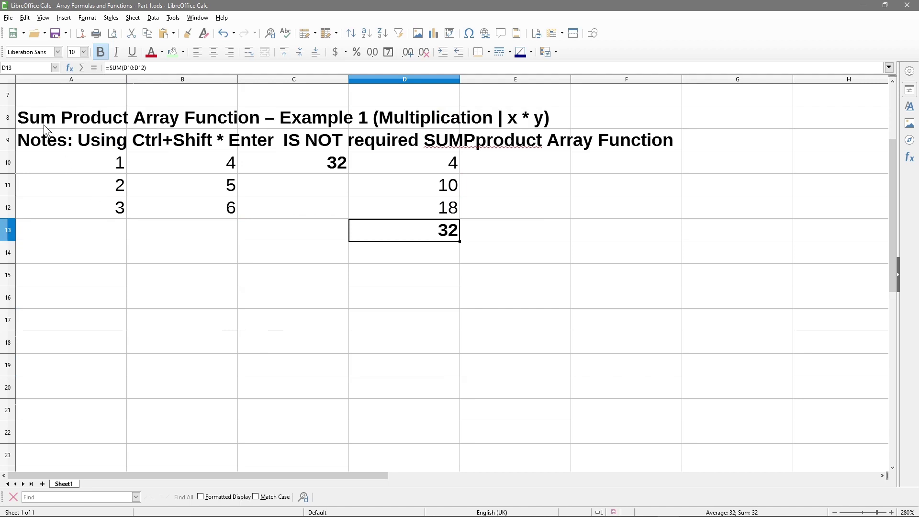
pyautogui.moveTo(44, 124); pyautogui.dragTo(39, 136)
pyautogui.hotkey('ctrl', 'c')
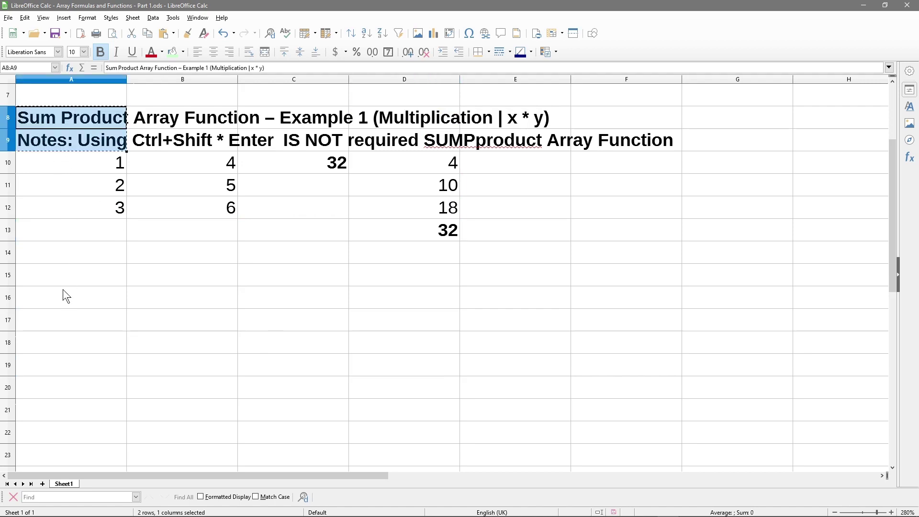
pyautogui.click(63, 281)
pyautogui.hotkey('ctrl', 'v')
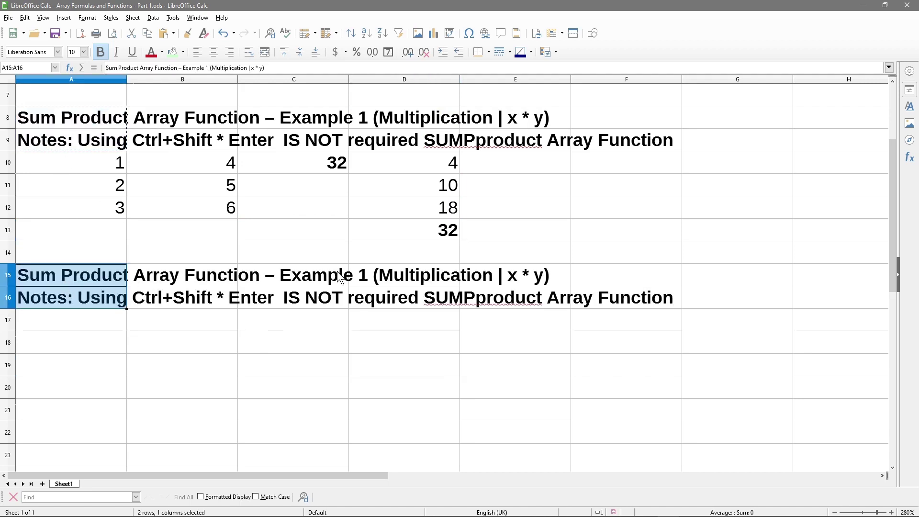
# Change the copied heading in A15 to "Sum Product Array Function – Example 2 (Subtraction | x - y)"
pyautogui.doubleClick(91, 273)
pyautogui.click(369, 274)
pyautogui.press('BackSpace')
pyautogui.write('2')
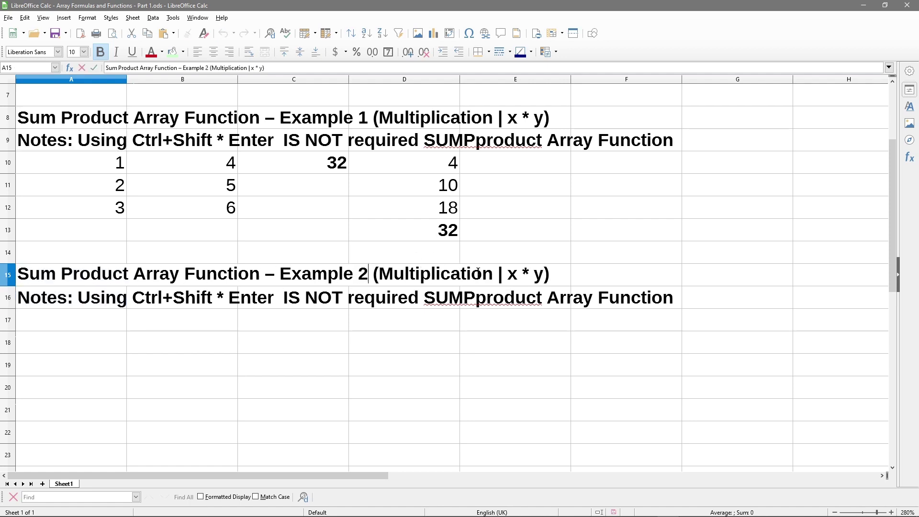
pyautogui.moveTo(493, 273); pyautogui.dragTo(382, 278)
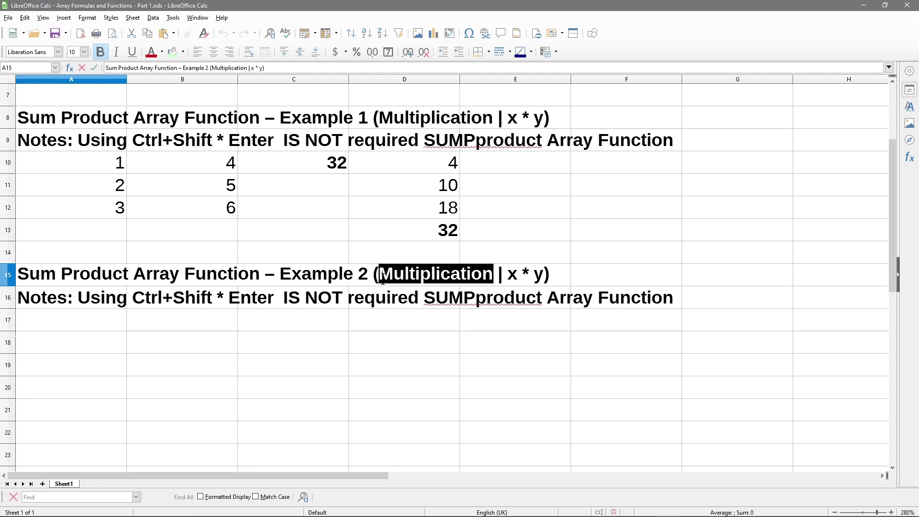
pyautogui.write('Sun')
pyautogui.press('BackSpace')
pyautogui.write('btraction')
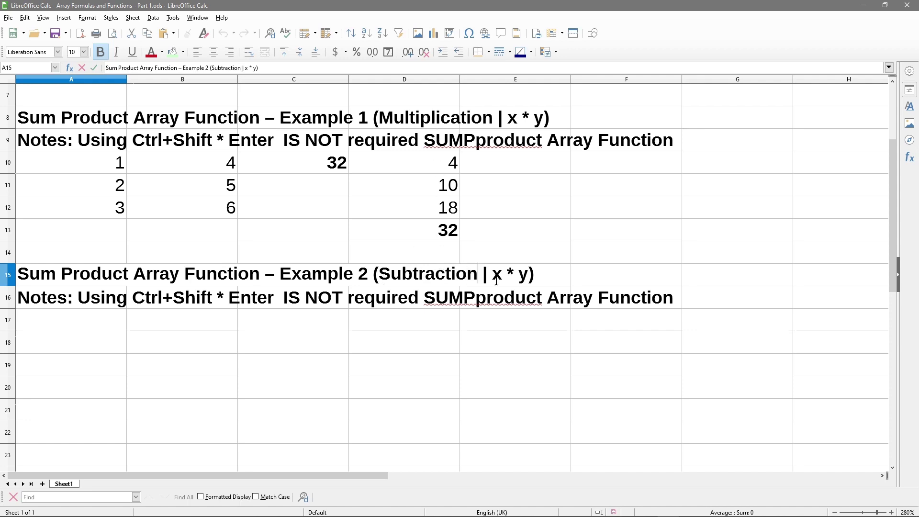
pyautogui.click(514, 275)
pyautogui.press('BackSpace')
pyautogui.write('-')
pyautogui.click(117, 319)
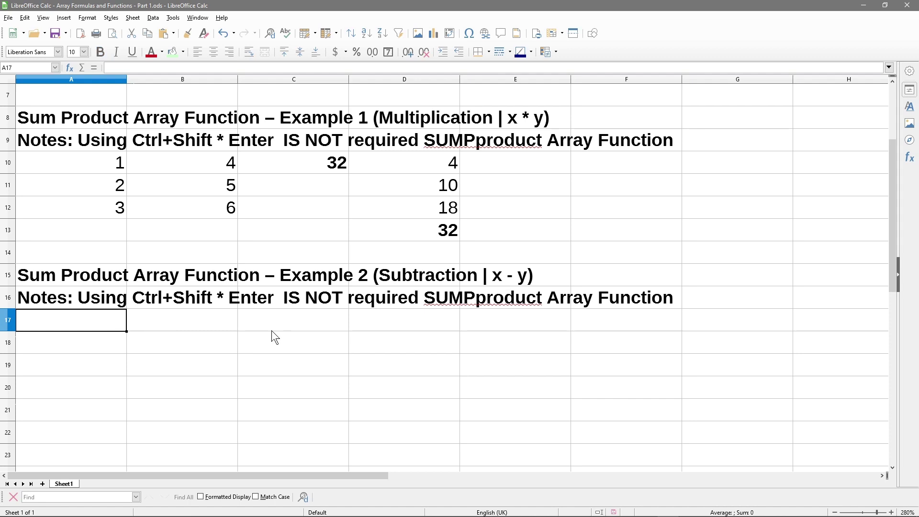
# Enter the values 1, 2 and 3 in cells A17:A19 as the first array of Example 2
pyautogui.write('1')
pyautogui.press('Return')
pyautogui.write('23')
pyautogui.press('BackSpace')
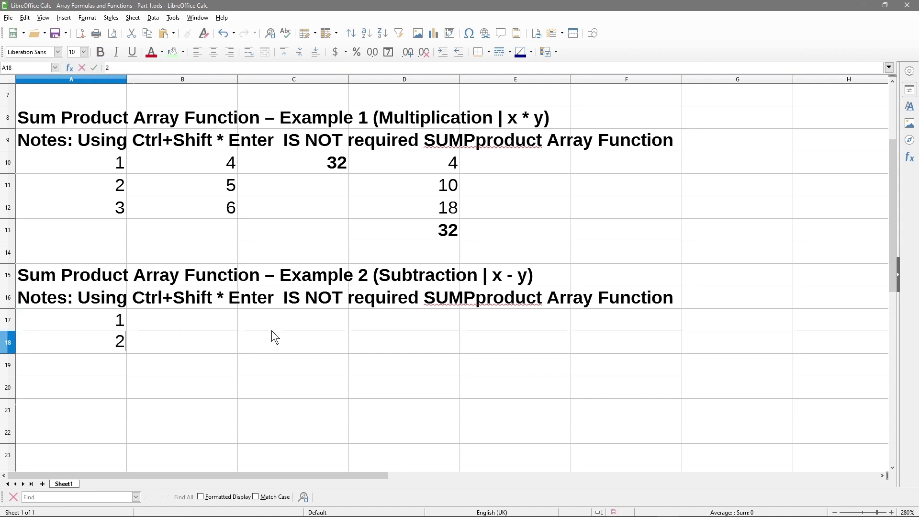
pyautogui.press('Return')
pyautogui.write('3')
pyautogui.press('Tab')
# Enter the values 4, 5 and 6 in cells B17:B19 as the second array
pyautogui.press('Up')
pyautogui.press('Up')
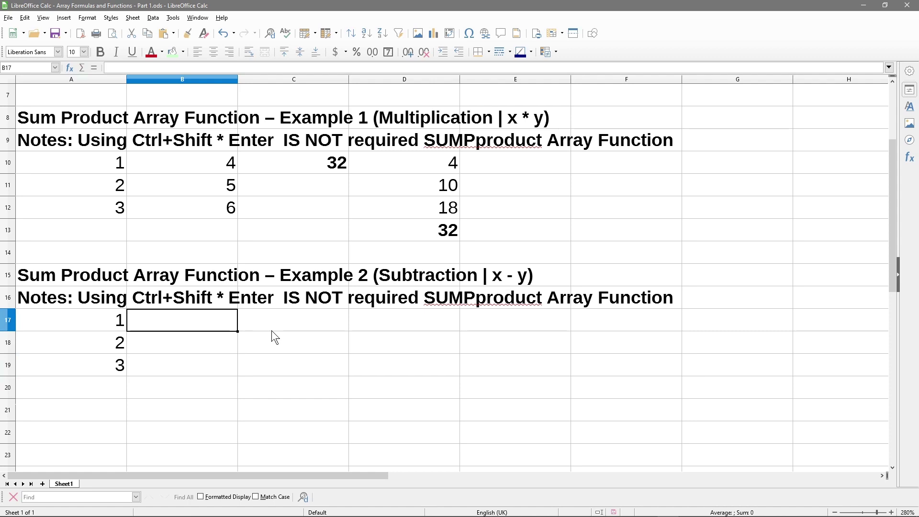
pyautogui.write('4')
pyautogui.press('Return')
pyautogui.write('5')
pyautogui.press('Return')
pyautogui.write('6')
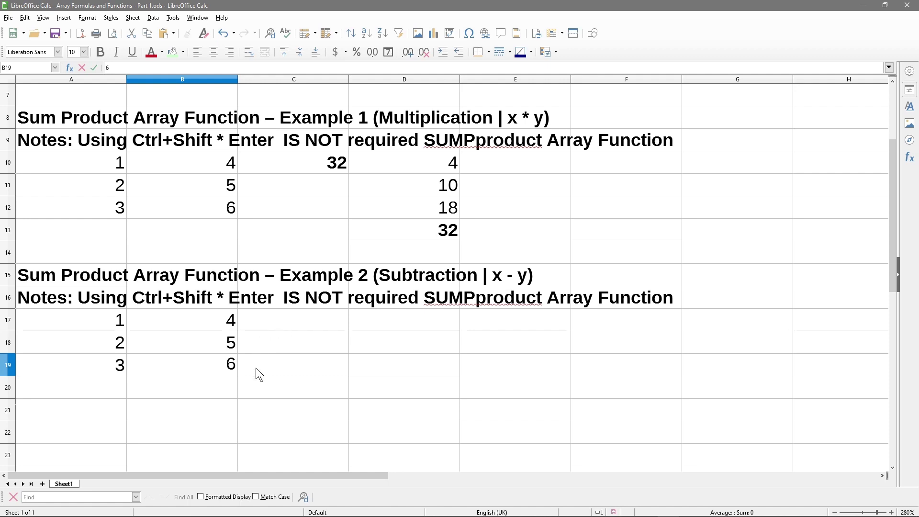
pyautogui.click(194, 388)
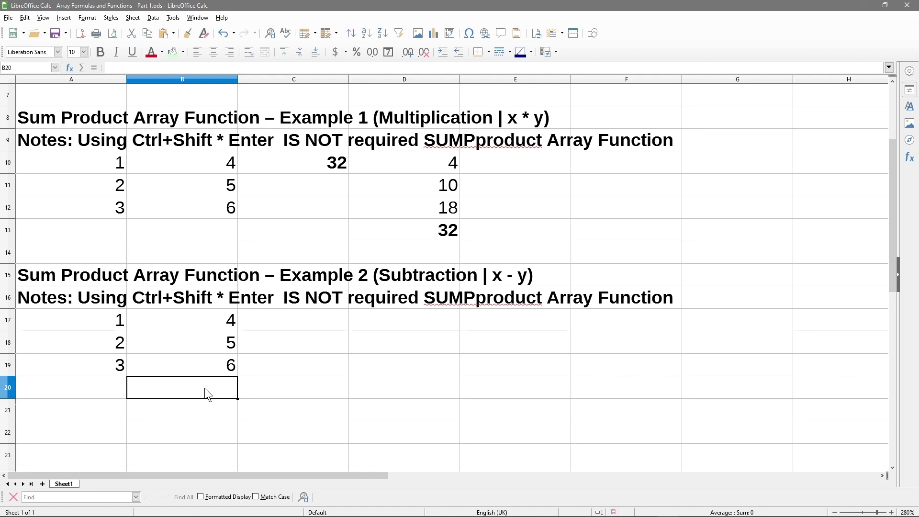
# Add column sums of rows 17 to 19 in cells A20 and B20
pyautogui.moveTo(214, 390); pyautogui.dragTo(96, 326)
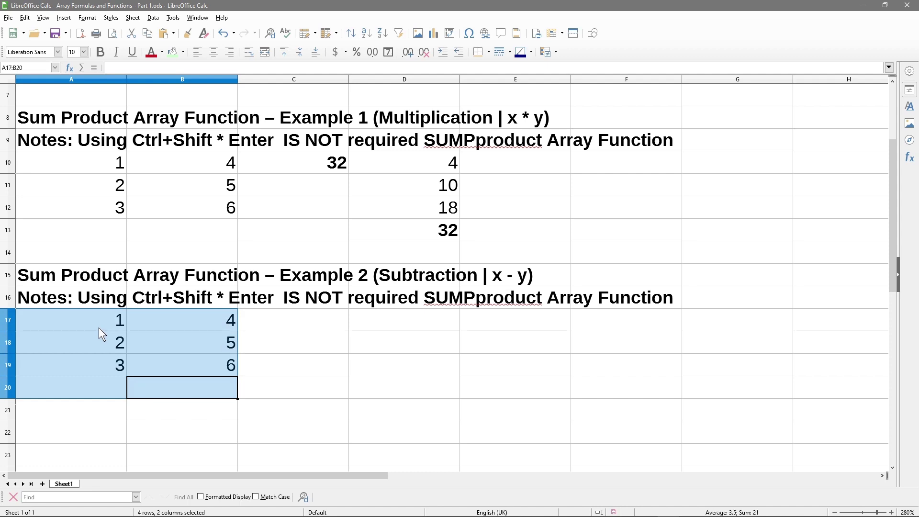
pyautogui.click(84, 68)
pyautogui.click(206, 386)
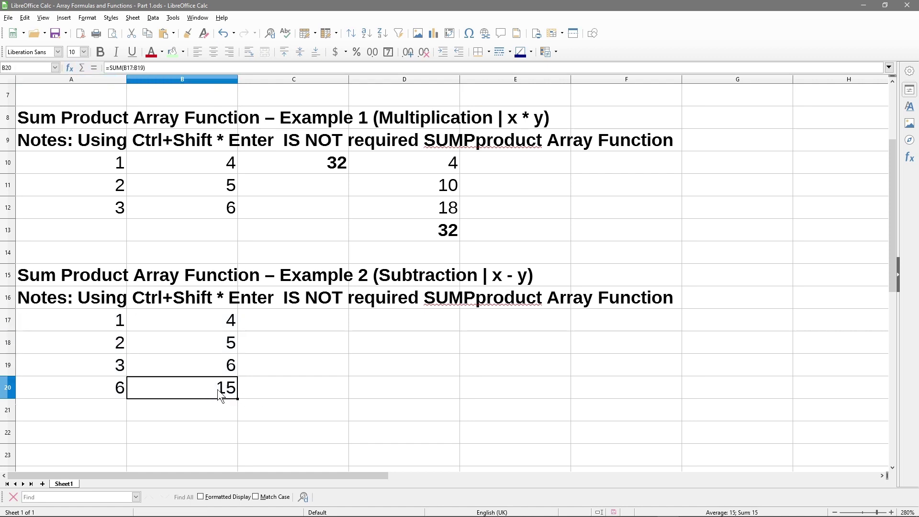
# Enter the formula =B20-A20 in cell C20 to subtract the two column sums
pyautogui.click(262, 392)
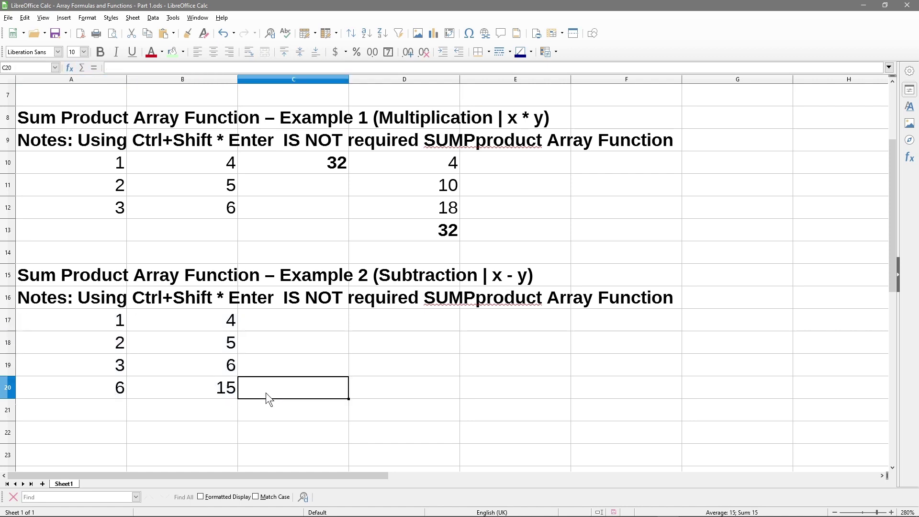
pyautogui.write('=')
pyautogui.click(204, 388)
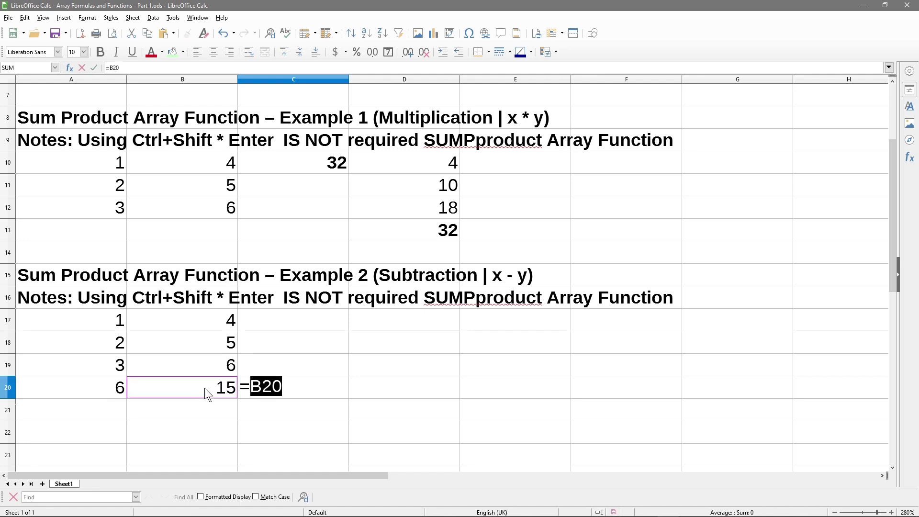
pyautogui.write('-')
pyautogui.click(102, 392)
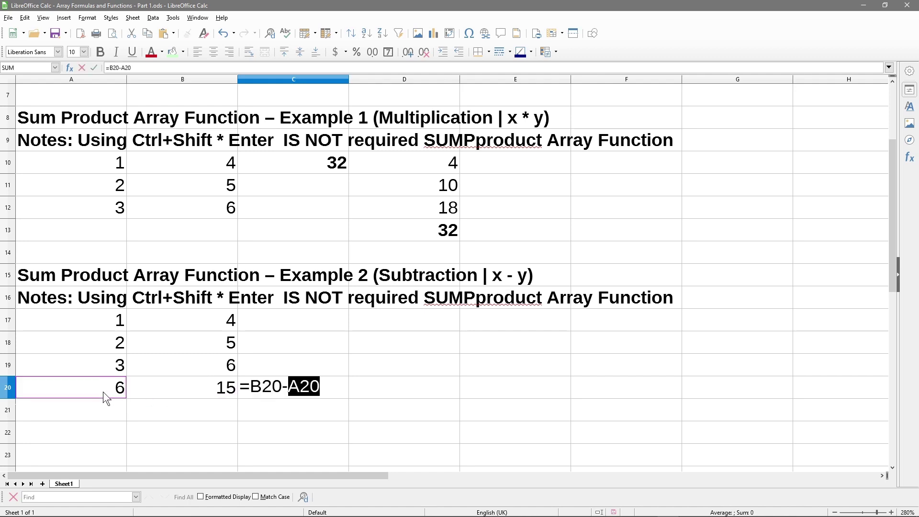
pyautogui.press('Return')
pyautogui.click(293, 384)
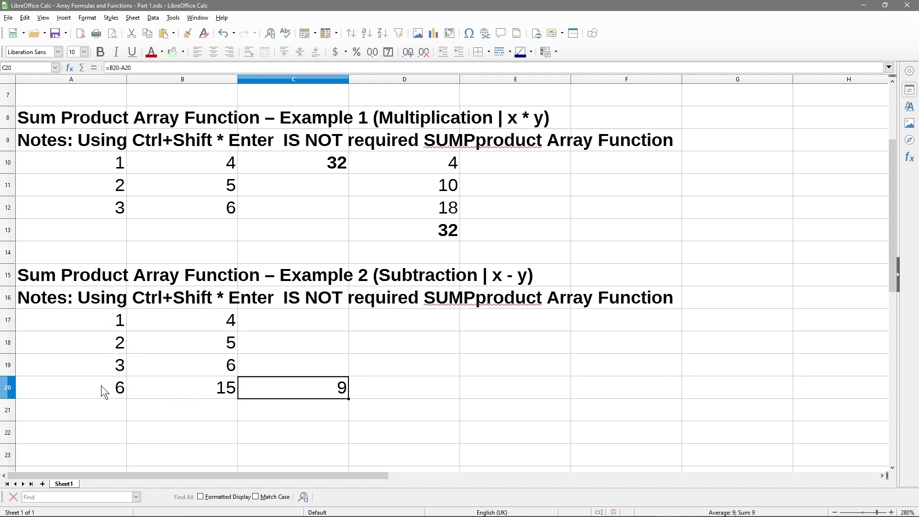
# Make the column sums and their difference in A20:C20 bold
pyautogui.moveTo(338, 396); pyautogui.dragTo(118, 389)
pyautogui.hotkey('ctrl', 'b')
pyautogui.click(299, 327)
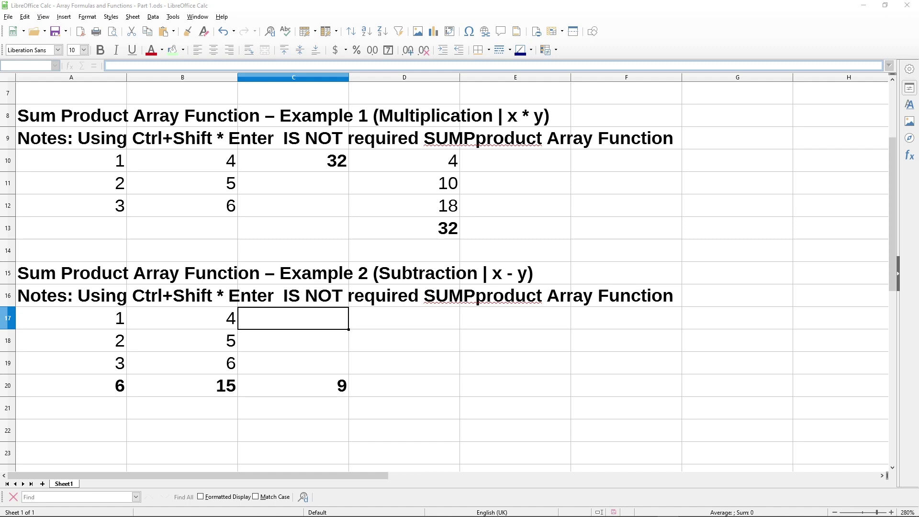
# Enter the formula =SUMPRODUCT(B17:B19-A17:A19) in cell C17
pyautogui.click(321, 320)
pyautogui.write('=Sum')
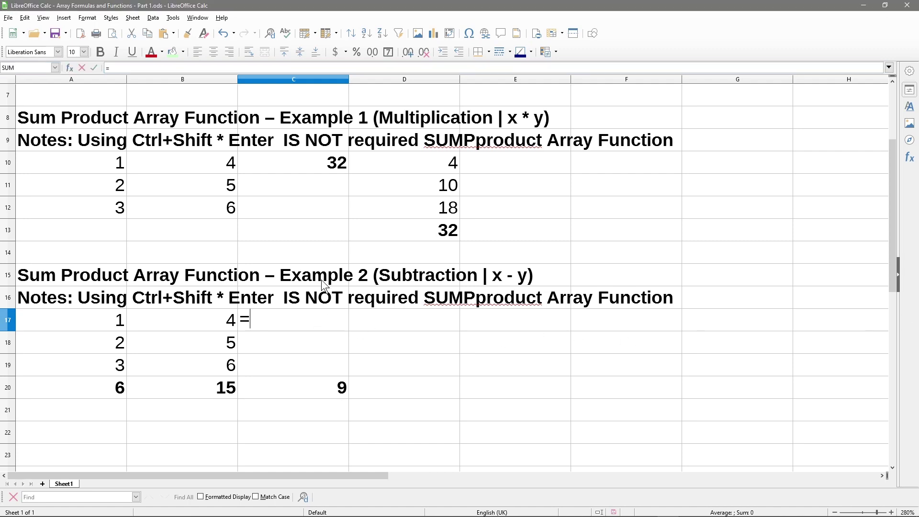
pyautogui.press('BackSpace')
pyautogui.press('BackSpace')
pyautogui.press('BackSpace')
pyautogui.write('sumpto')
pyautogui.press('BackSpace')
pyautogui.press('BackSpace')
pyautogui.write('rod')
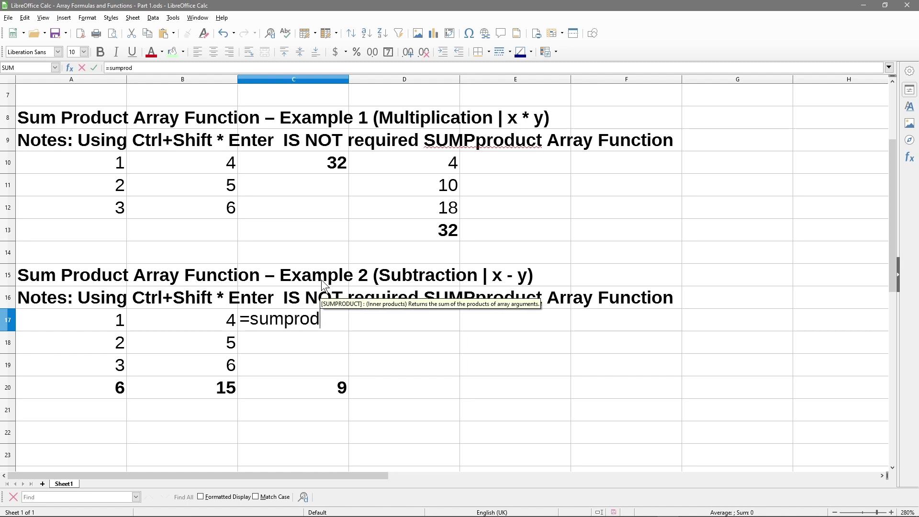
pyautogui.write('uct')
pyautogui.press('Return')
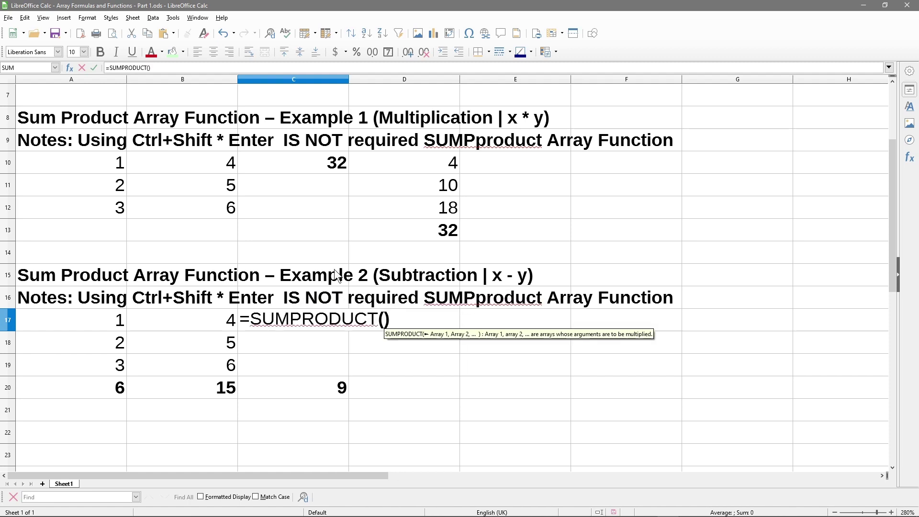
pyautogui.moveTo(214, 317); pyautogui.dragTo(226, 370)
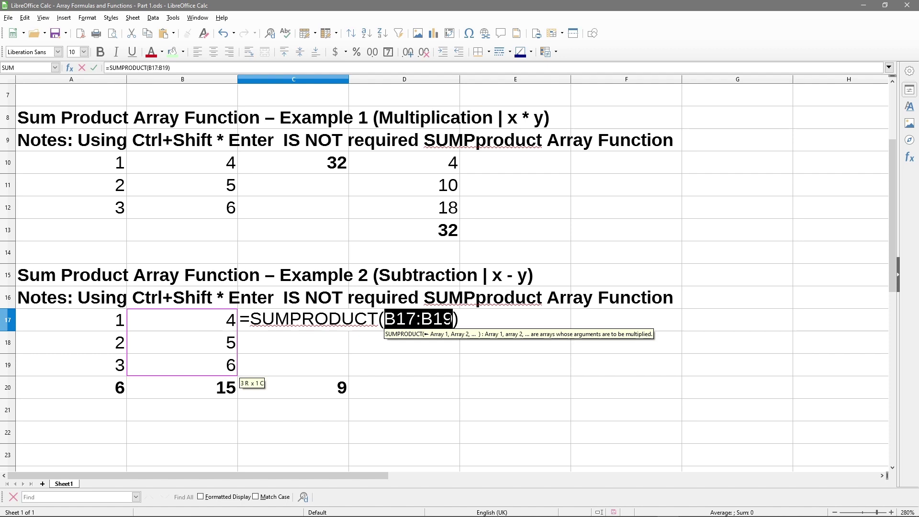
pyautogui.click(453, 318)
pyautogui.write('-')
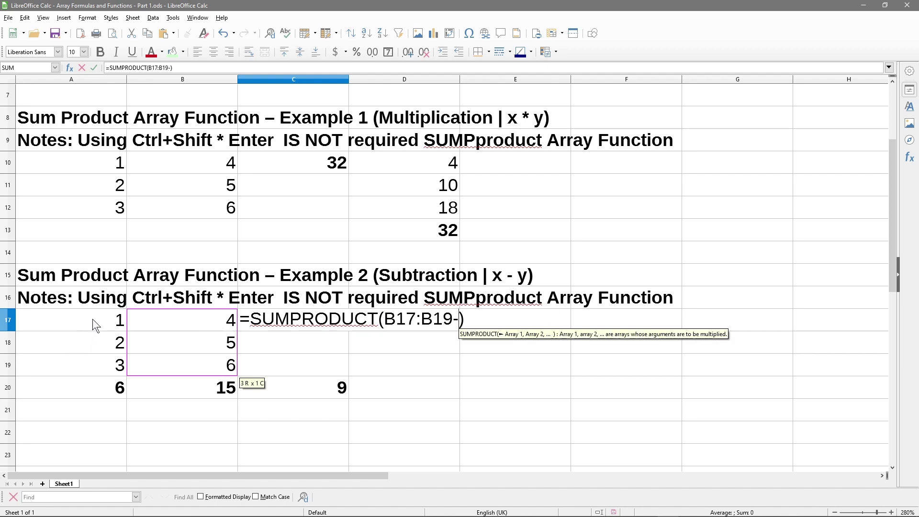
pyautogui.moveTo(92, 319); pyautogui.dragTo(93, 361)
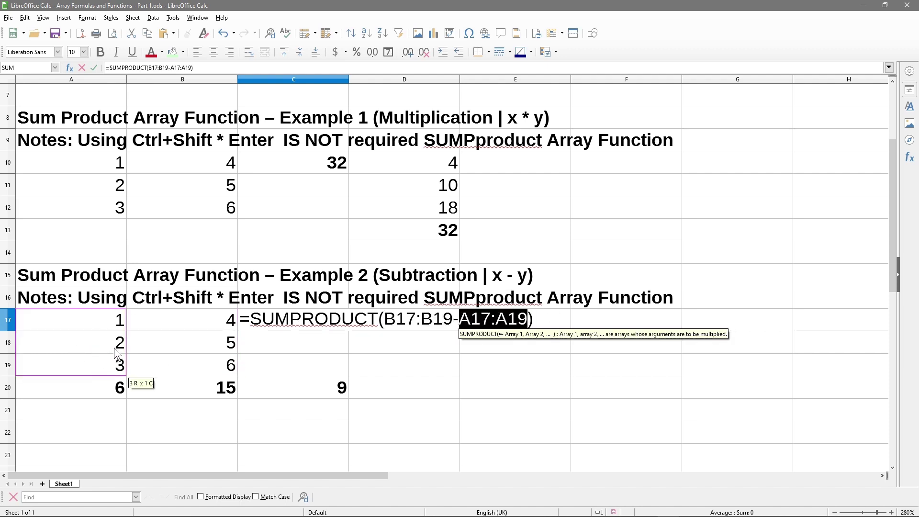
pyautogui.press('Return')
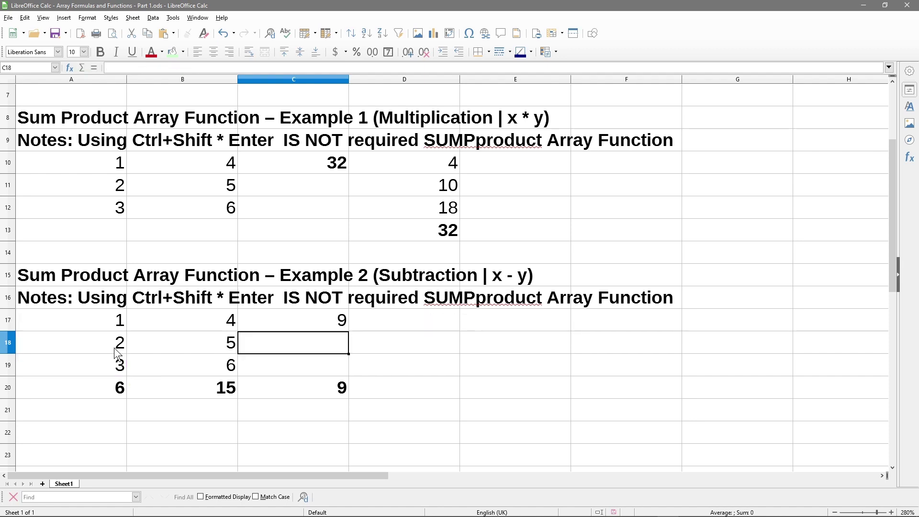
# Review the two subtracted ranges in the SUMPRODUCT formula in C17, leaving the formula as it is
pyautogui.click(300, 328)
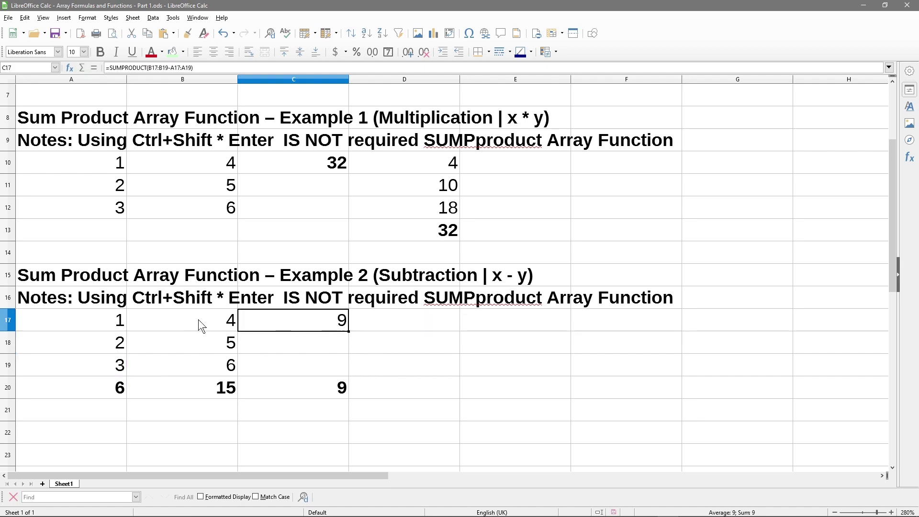
pyautogui.doubleClick(276, 317)
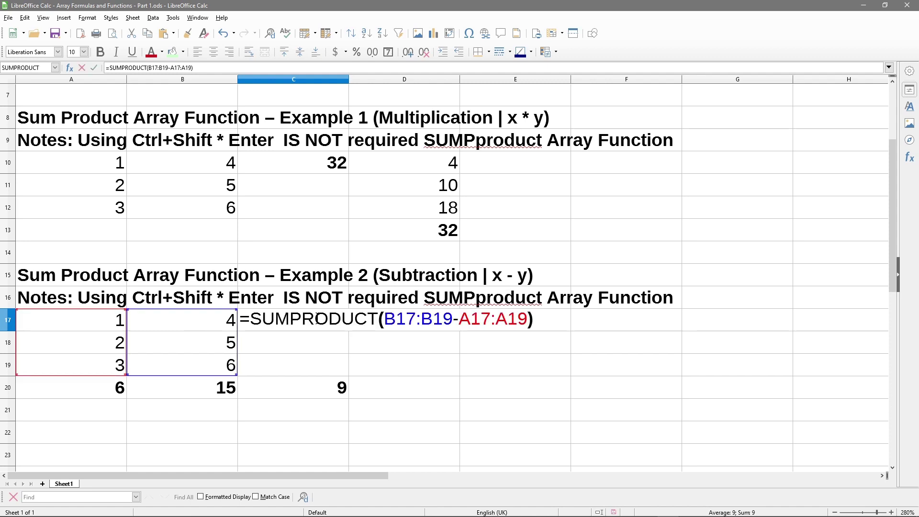
pyautogui.moveTo(387, 318); pyautogui.dragTo(451, 319)
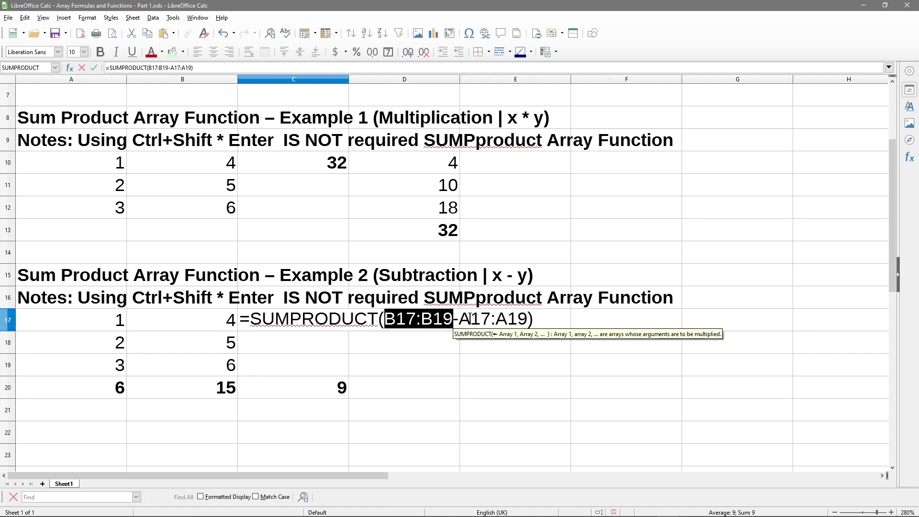
pyautogui.press('Return')
pyautogui.click(335, 319)
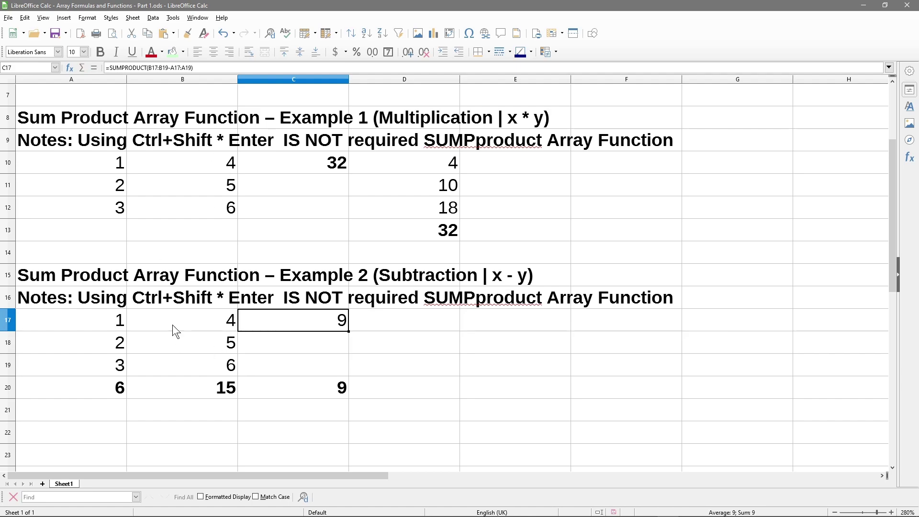
# Look back at the Example 1 values from A10 and the first array data from A4
pyautogui.click(117, 168)
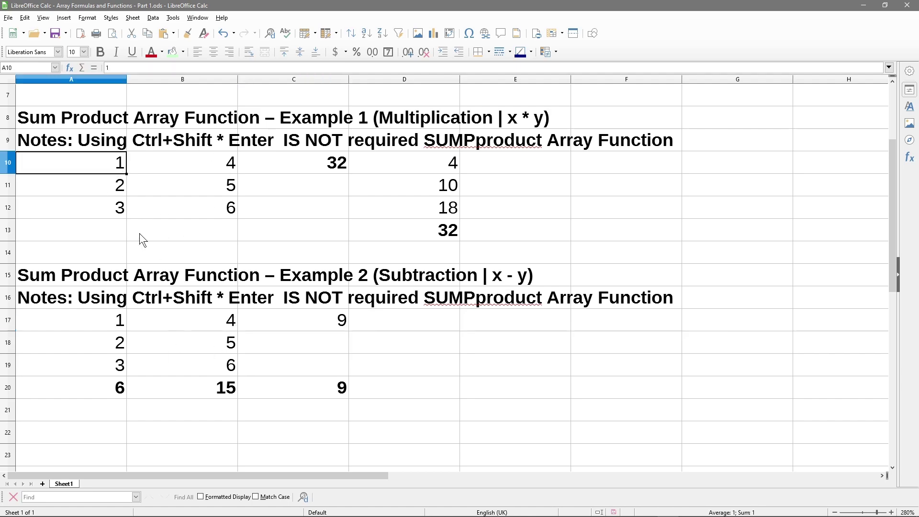
pyautogui.scroll(2, 139, 234)
pyautogui.click(101, 164)
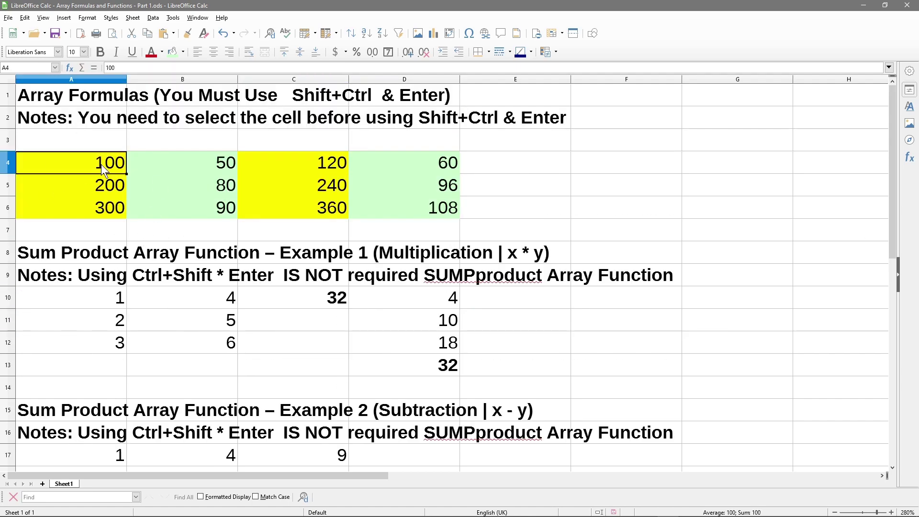
# Set the first array value in A4 to 1000 and check the array formula result in C4
pyautogui.write('1000')
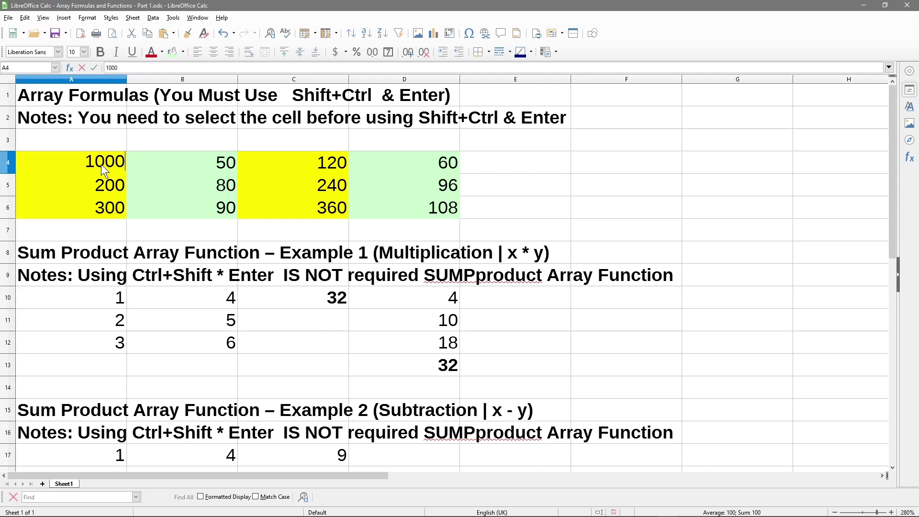
pyautogui.press('Return')
pyautogui.click(305, 168)
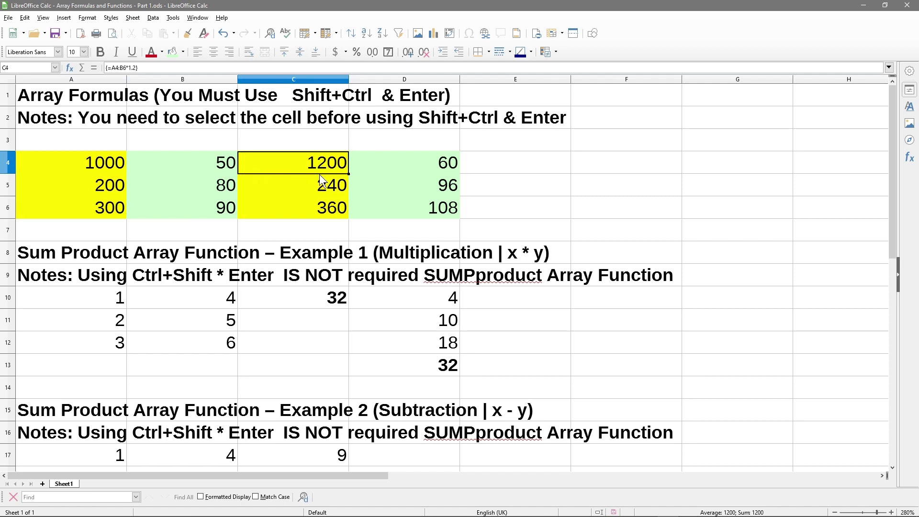
# Set the Example 1 value in A10 to 20 and check the SUMPRODUCT result in C10
pyautogui.click(109, 297)
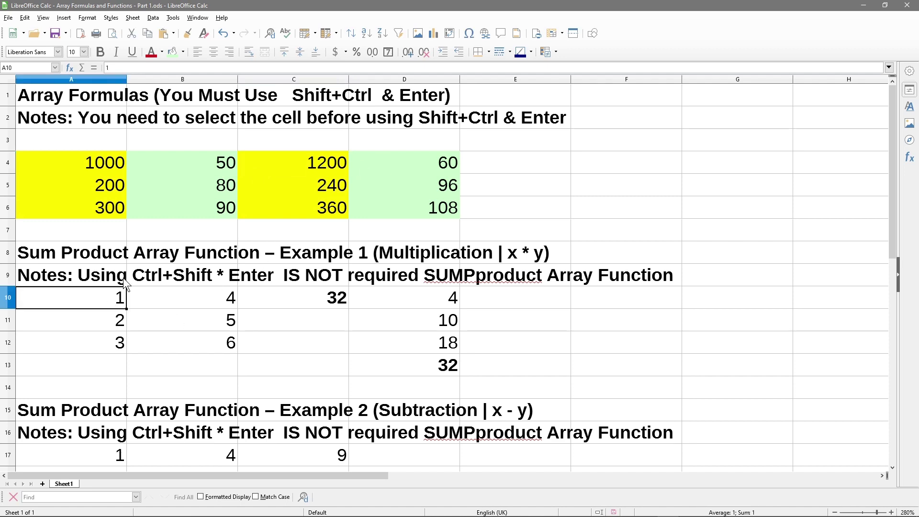
pyautogui.write('20')
pyautogui.press('Return')
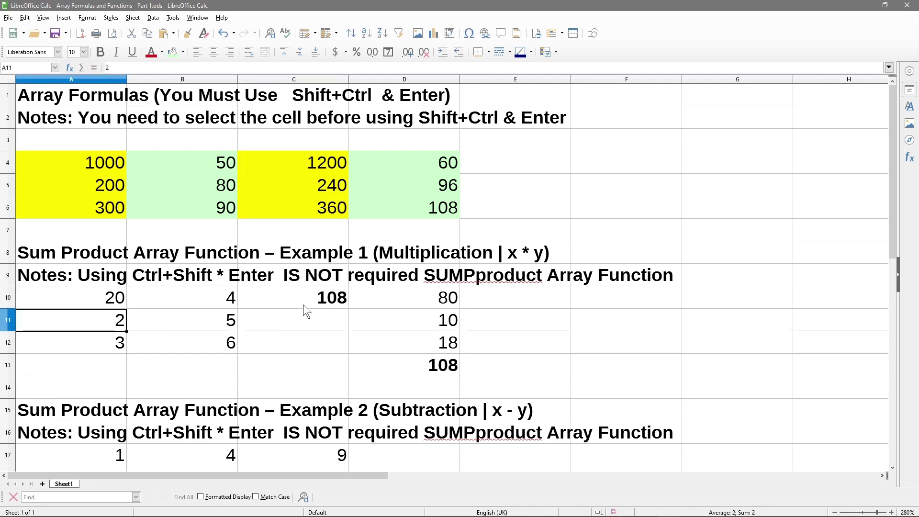
pyautogui.click(297, 304)
# Try 20 as the Example 2 value in A17, and set it back to 1
pyautogui.scroll(-3, 335, 370)
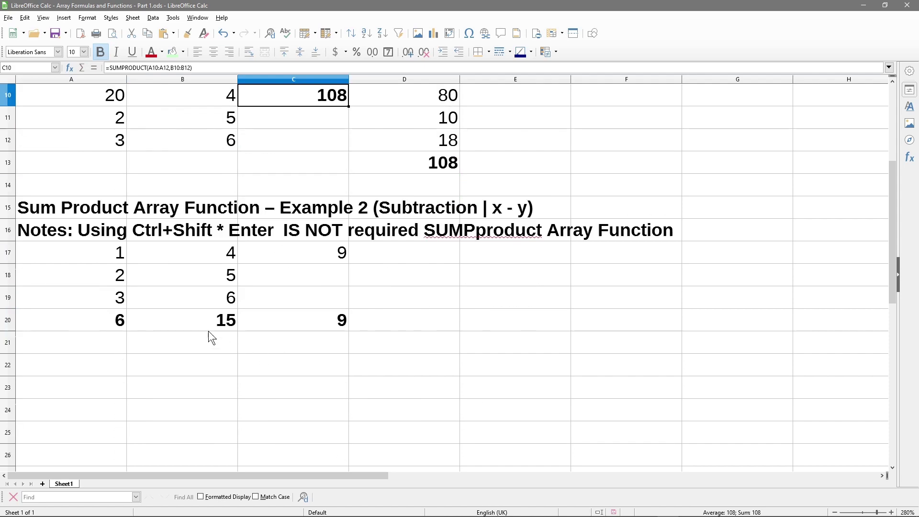
pyautogui.click(105, 256)
pyautogui.write('20')
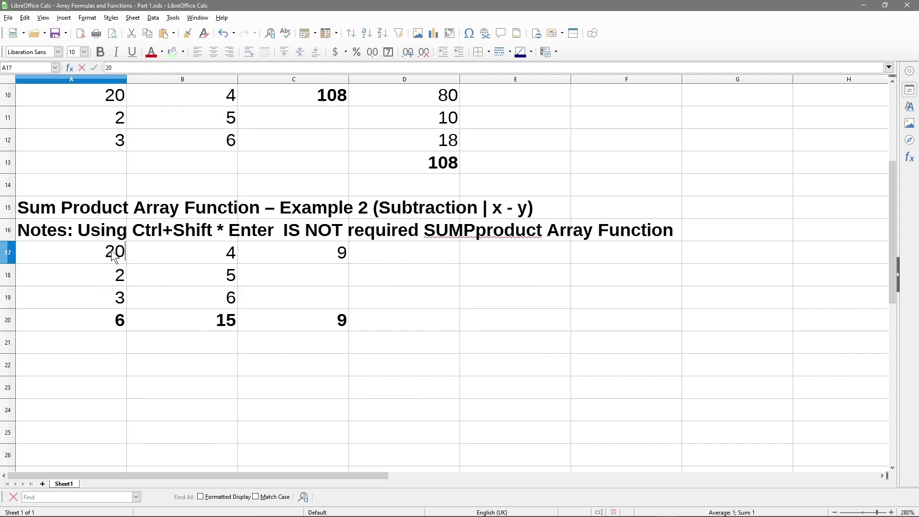
pyautogui.press('Return')
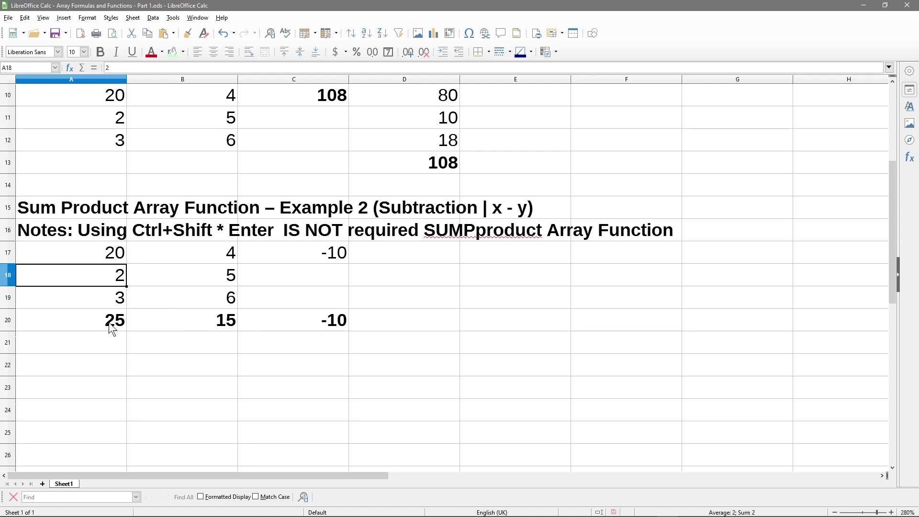
pyautogui.click(102, 257)
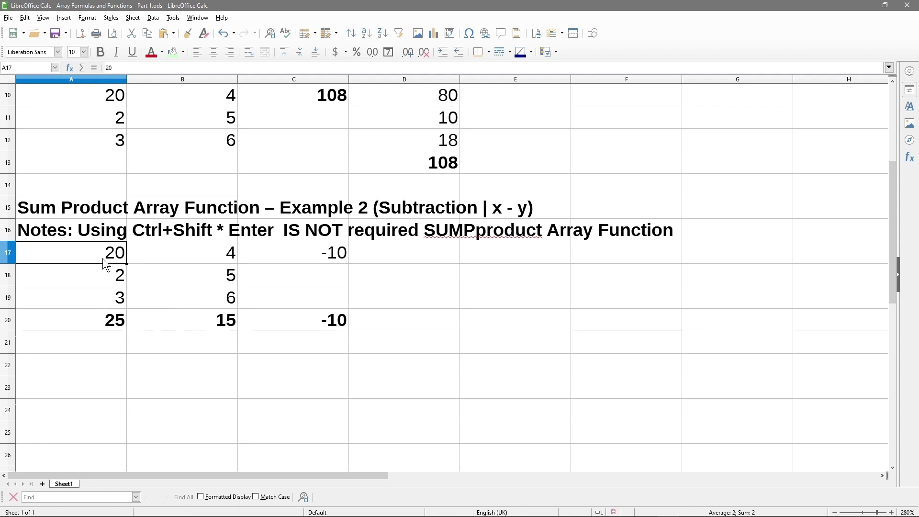
pyautogui.write('1')
# Set the Example 2 value in B17 to 20 and check the results in A20:C20 against the SUMPRODUCT cell C17
pyautogui.click(171, 259)
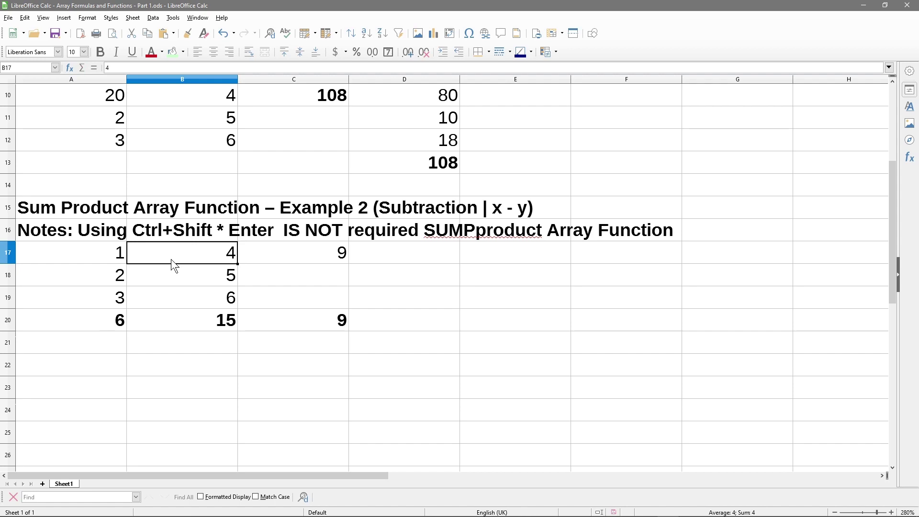
pyautogui.write('20')
pyautogui.press('Return')
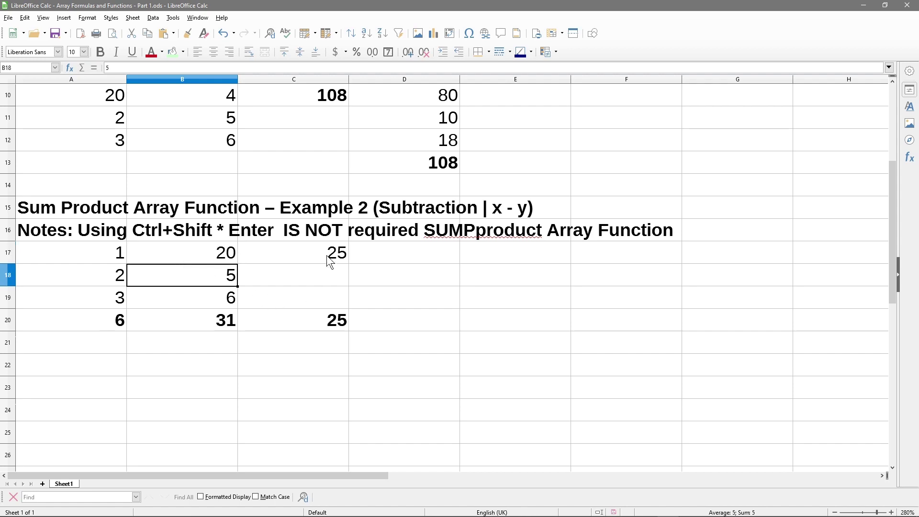
pyautogui.click(213, 319)
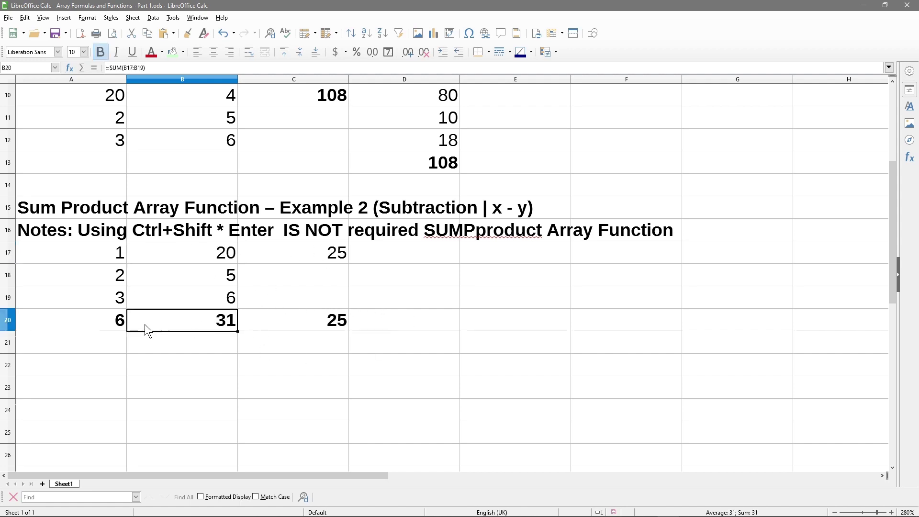
pyautogui.press('Left')
pyautogui.click(337, 322)
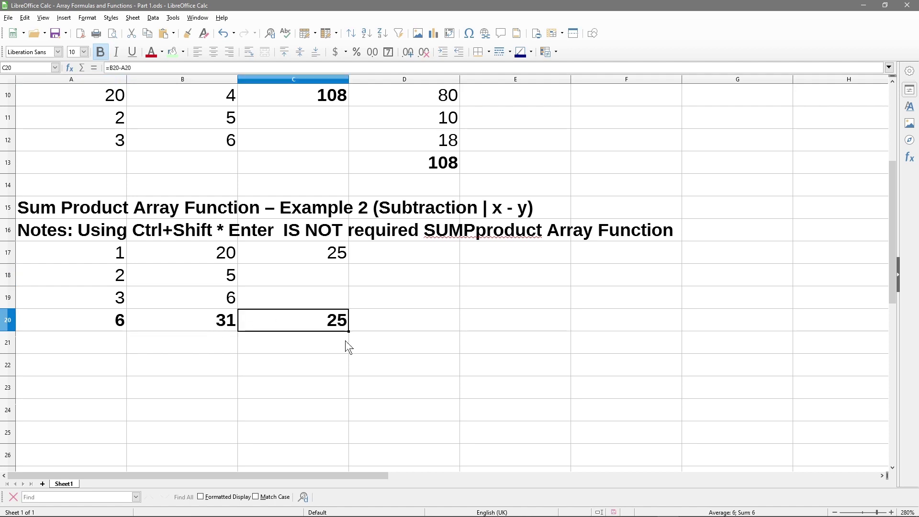
pyautogui.click(309, 258)
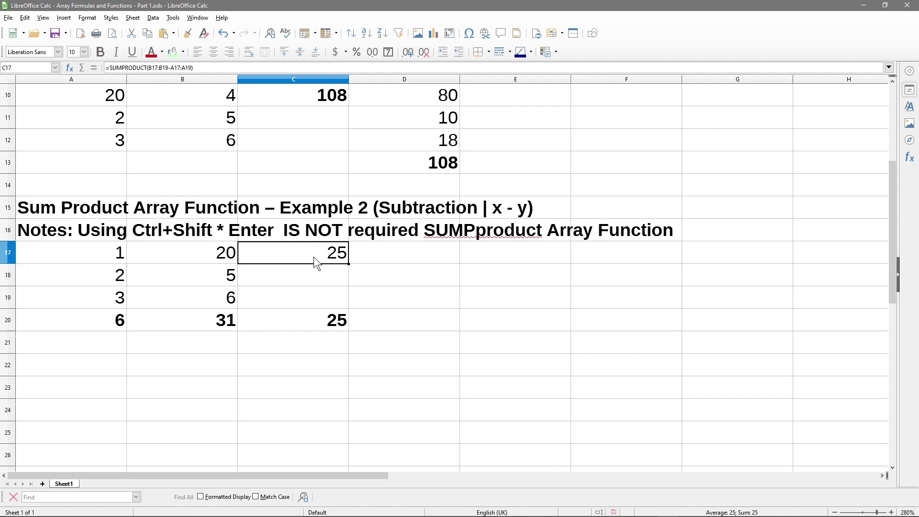
# Enter the headings Month in A23 and Costs in B23 for a new table below Example 2
pyautogui.scroll(-2, 314, 256)
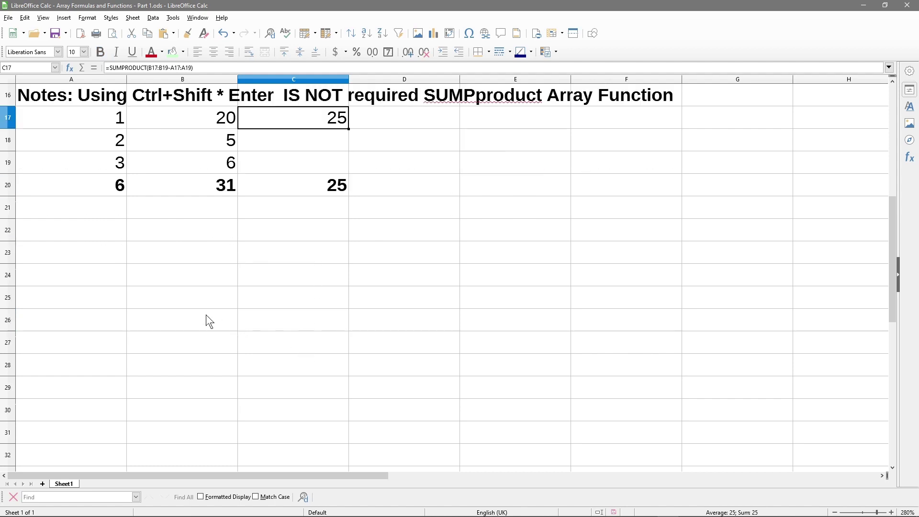
pyautogui.click(84, 256)
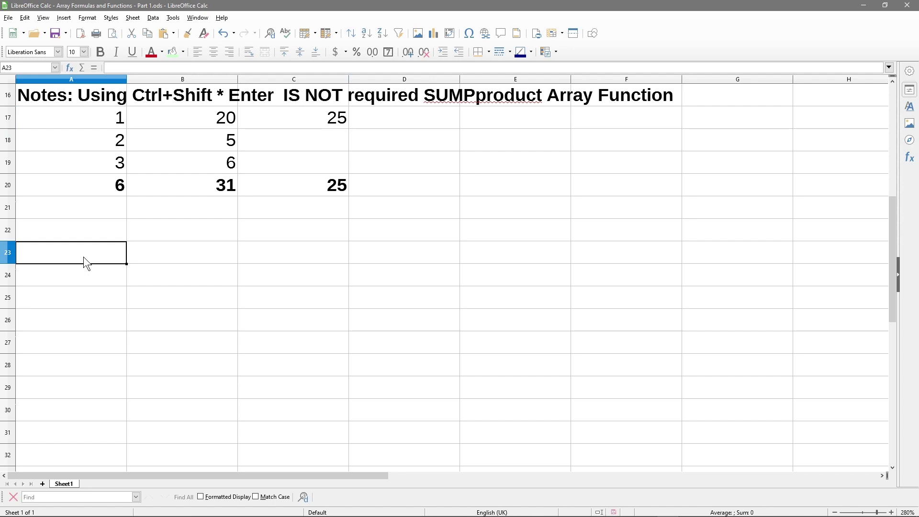
pyautogui.write('Month')
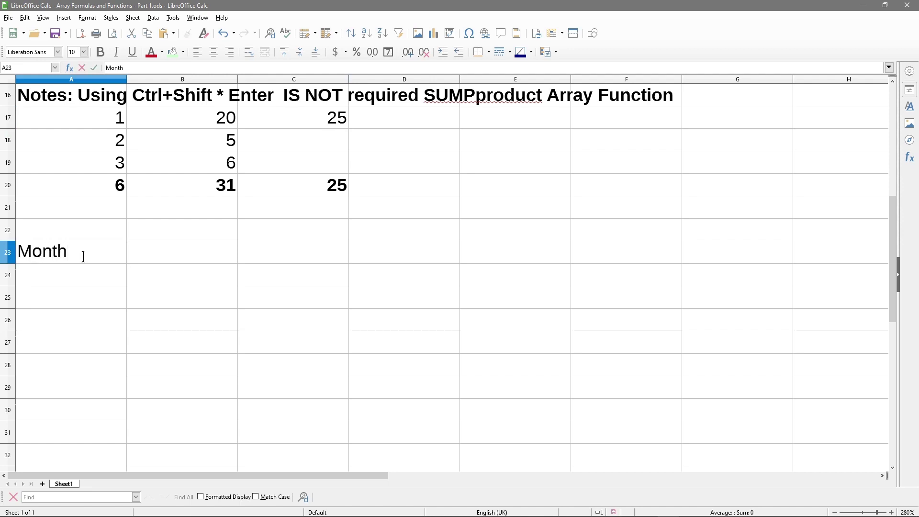
pyautogui.press('Return')
pyautogui.press('Up')
pyautogui.press('Right')
pyautogui.write('Co')
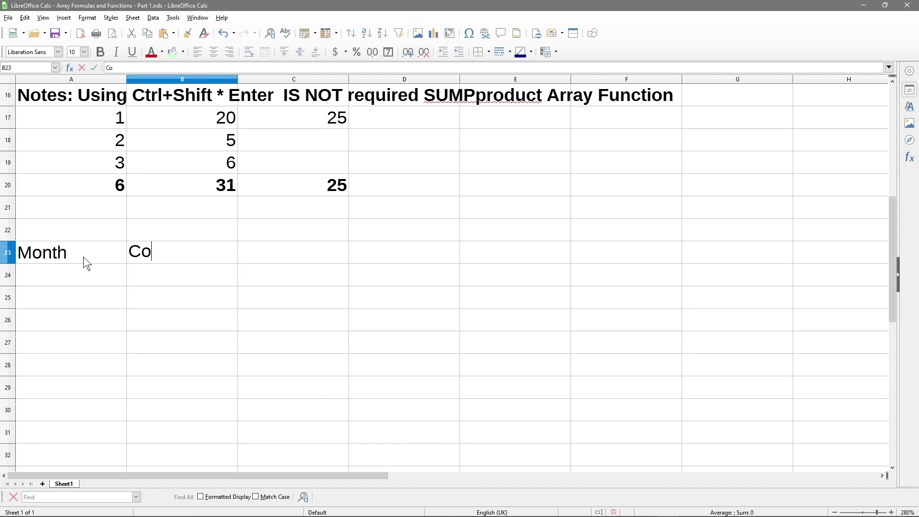
pyautogui.write('sts')
pyautogui.press('Return')
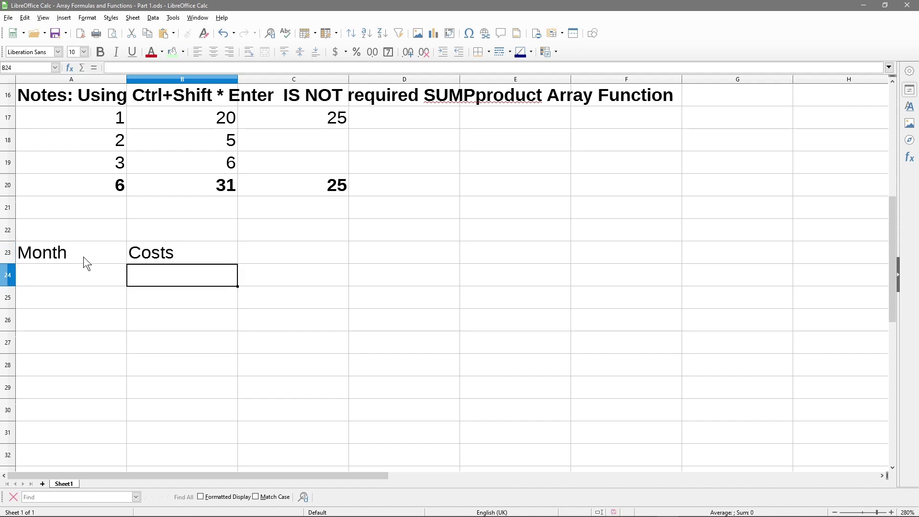
# Enter the heading Revenue in C23, correcting its spelling
pyautogui.press('Right')
pyautogui.press('Up')
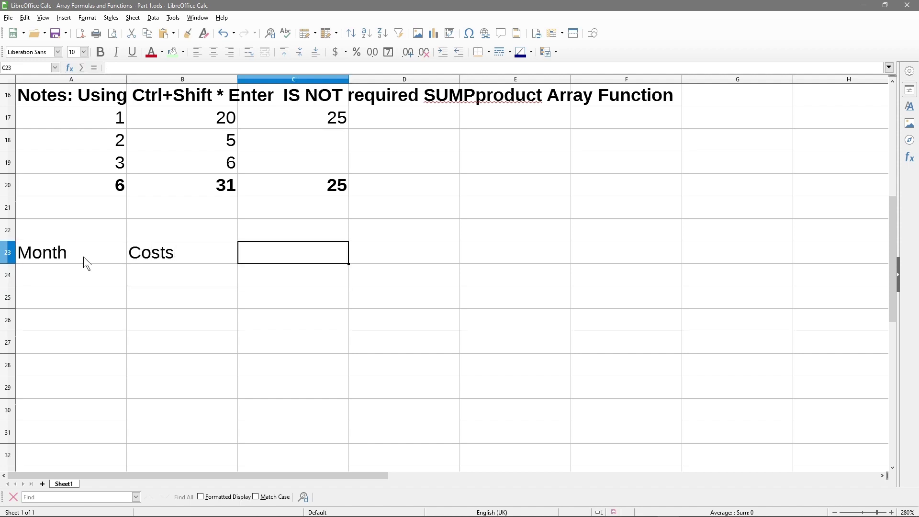
pyautogui.write('Reve')
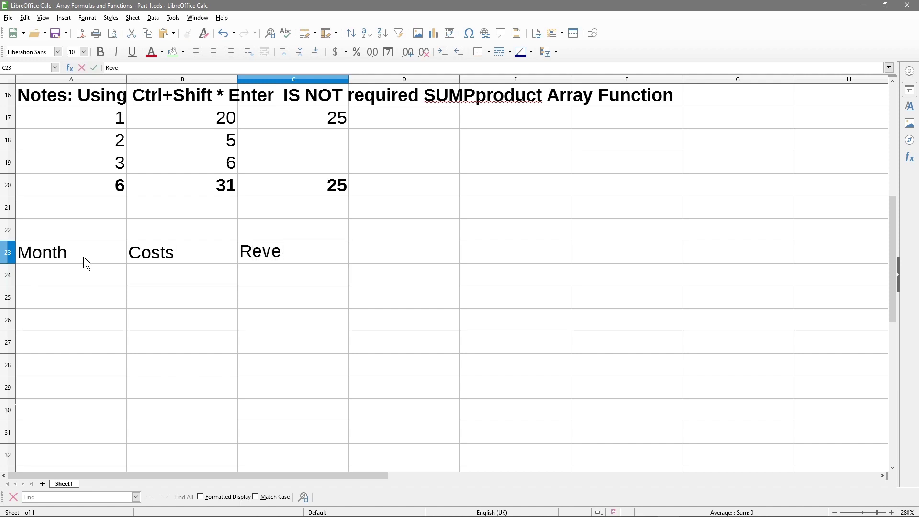
pyautogui.write('une')
pyautogui.press('Return')
pyautogui.press('Up')
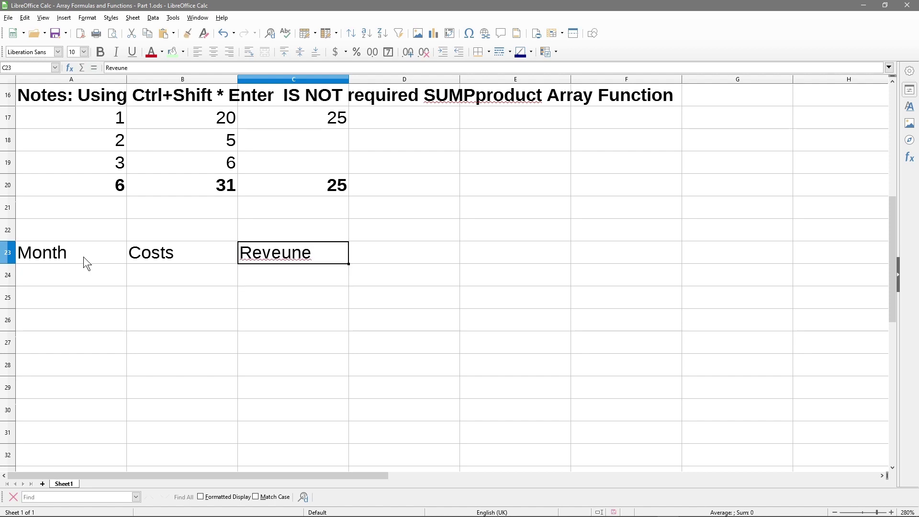
pyautogui.press('F2')
pyautogui.hotkey('shift', 'Home')
pyautogui.write('R')
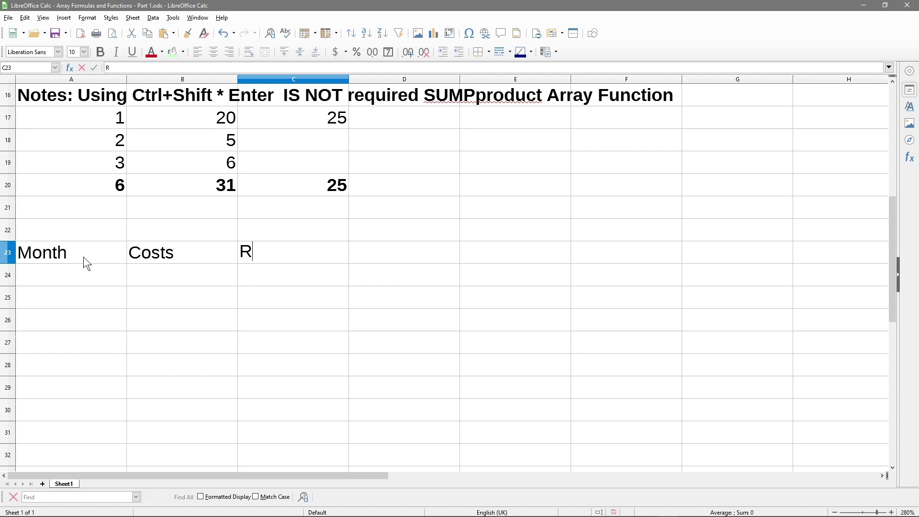
pyautogui.write('evenue')
pyautogui.press('Return')
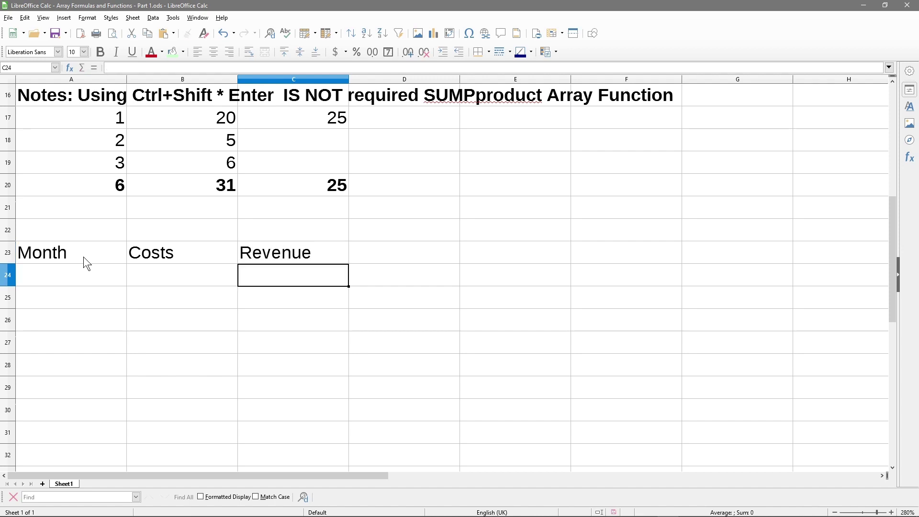
# Make the table headings in A23:C23 bold
pyautogui.moveTo(88, 254); pyautogui.dragTo(271, 252)
pyautogui.hotkey('ctrl', 'b')
pyautogui.click(185, 283)
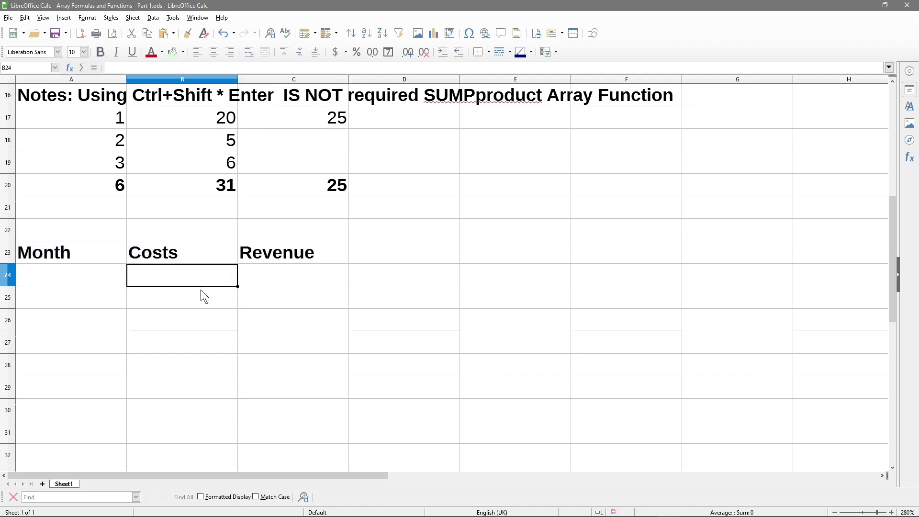
# Enter January in A24 and fill the series of months down to December in A35
pyautogui.scroll(-2, 200, 290)
pyautogui.click(79, 138)
pyautogui.write('Jan')
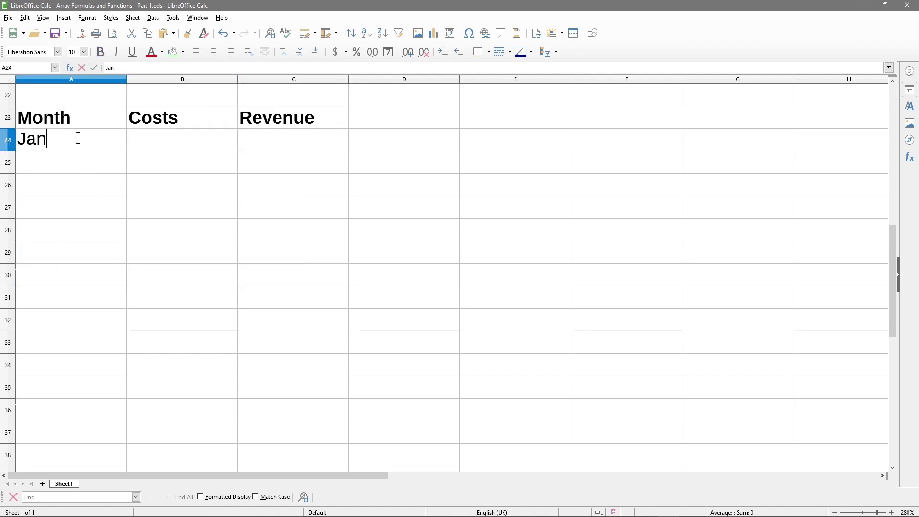
pyautogui.write('uary')
pyautogui.press('Return')
pyautogui.click(119, 148)
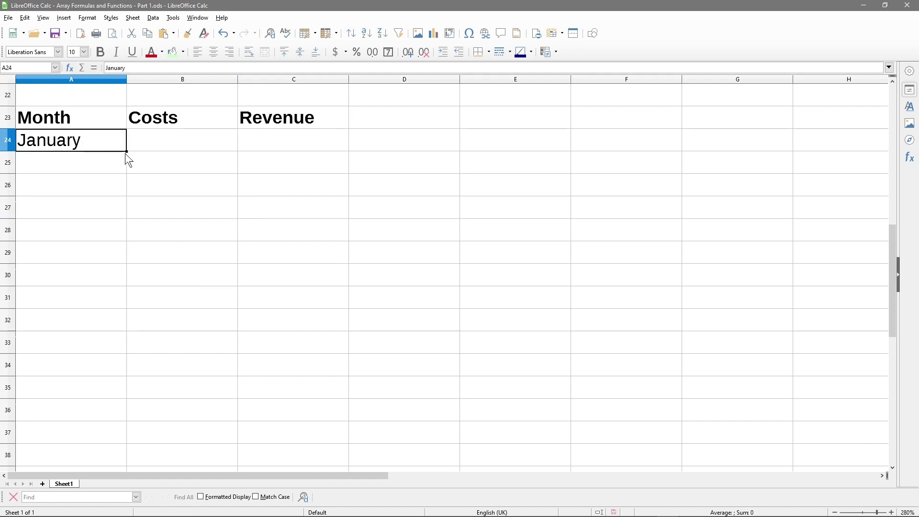
pyautogui.moveTo(125, 151); pyautogui.dragTo(120, 402)
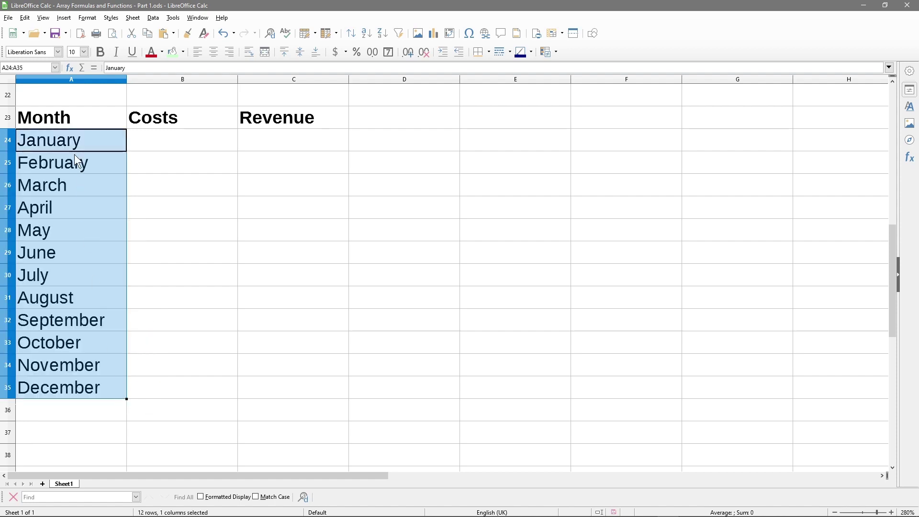
# Format the empty Costs and Revenue cells B24:C35 as Currency
pyautogui.scroll(1, 180, 269)
pyautogui.scroll(-1, 180, 269)
pyautogui.moveTo(204, 142); pyautogui.dragTo(288, 390)
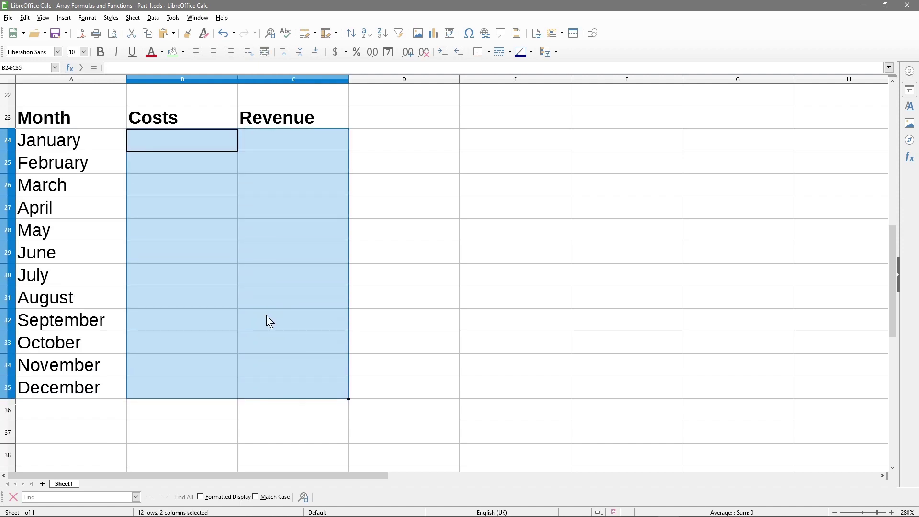
pyautogui.rightClick(203, 182)
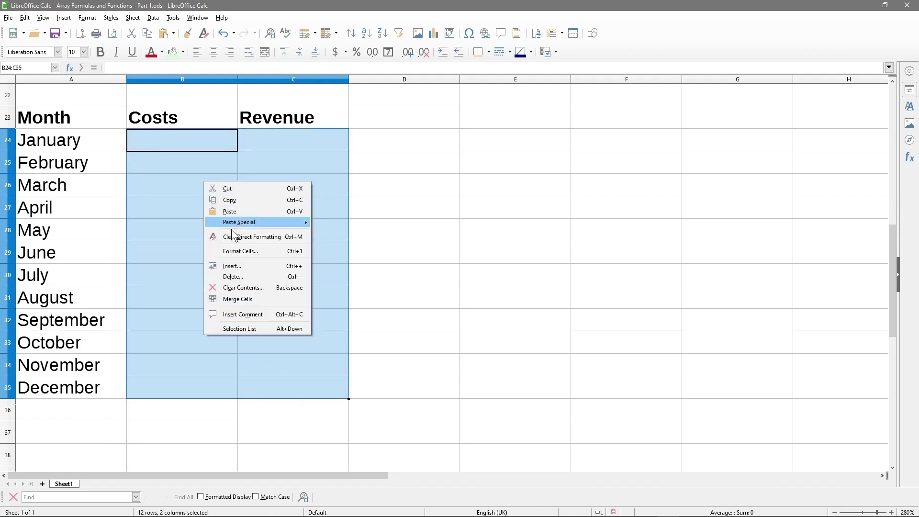
pyautogui.click(237, 254)
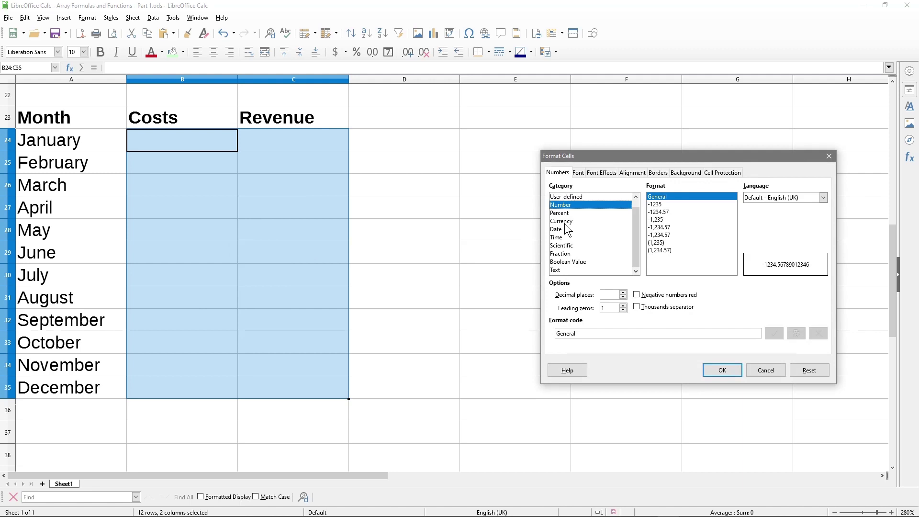
pyautogui.click(564, 222)
pyautogui.click(720, 371)
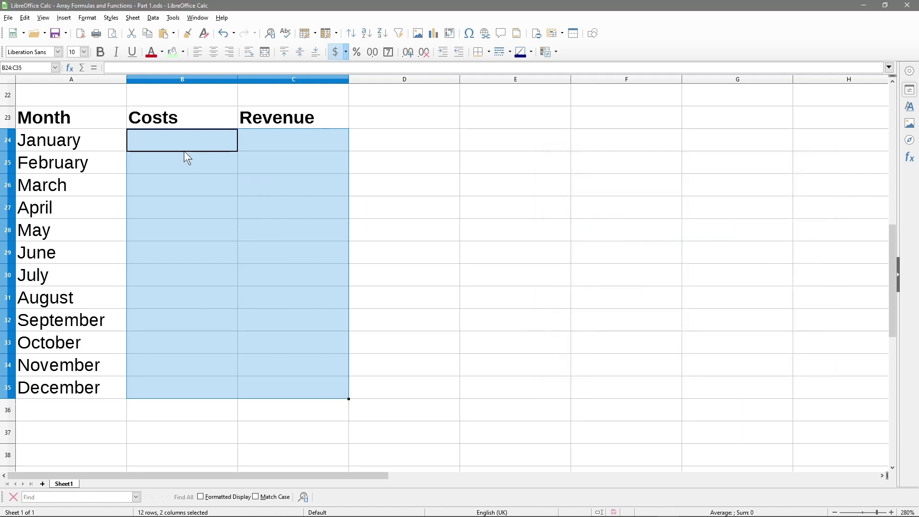
# Enter 2800 as the January cost in B24
pyautogui.click(184, 149)
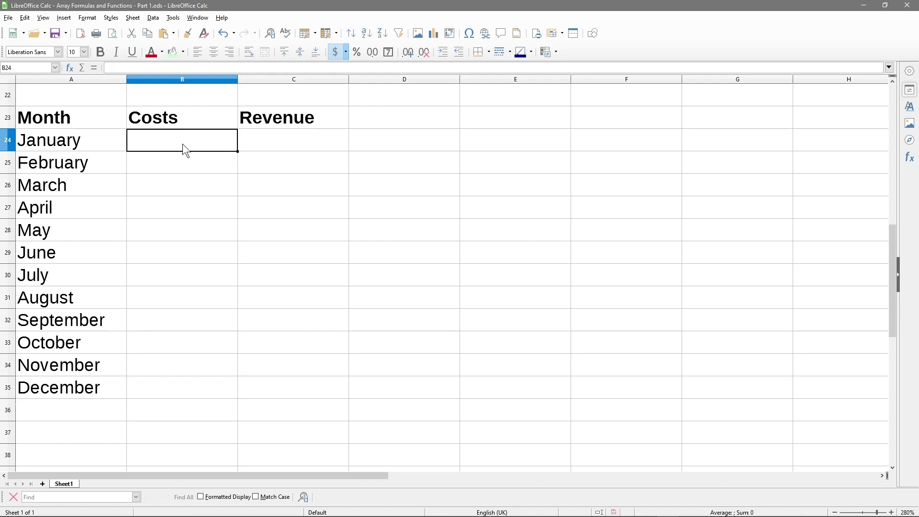
pyautogui.write('2800')
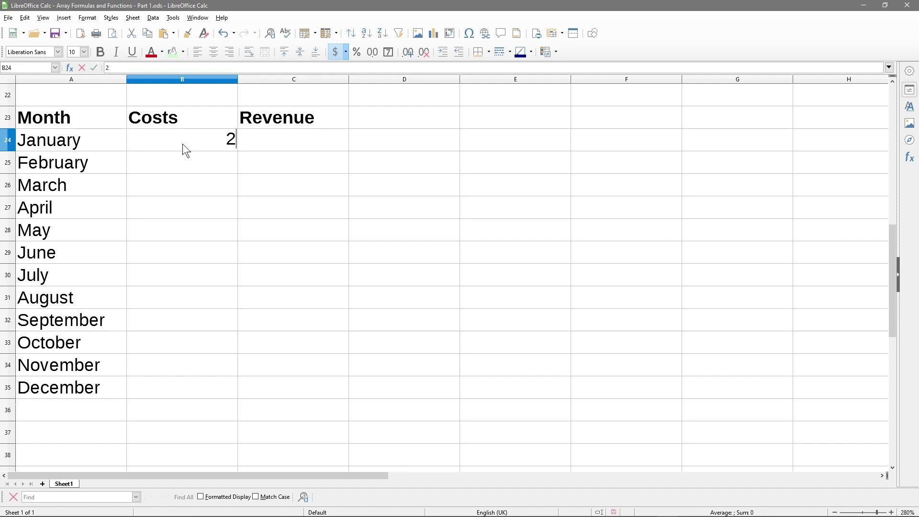
pyautogui.press('Return')
# Copy the January cost from B24 into the February to June cells B25:B29
pyautogui.click(183, 145)
pyautogui.hotkey('ctrl', 'c')
pyautogui.press('Down')
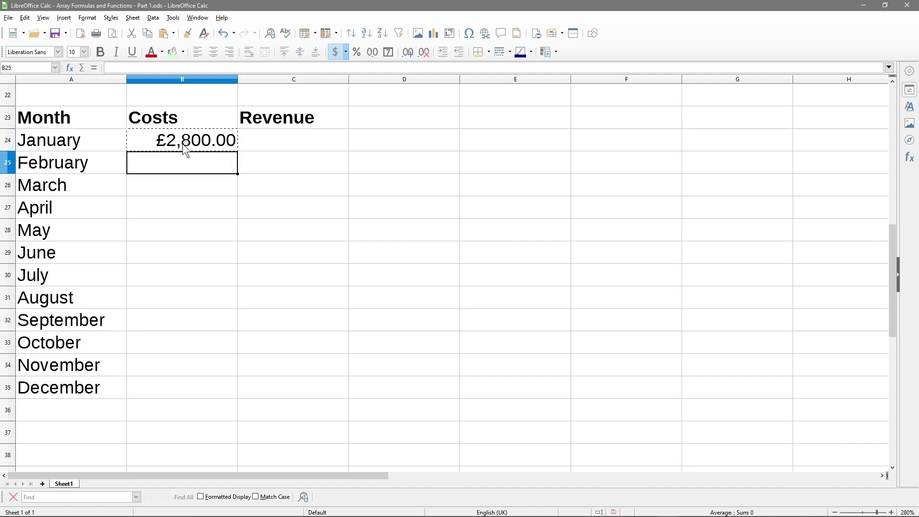
pyautogui.hotkey('ctrl', 'v')
pyautogui.press('Down')
pyautogui.hotkey('ctrl', 'v')
pyautogui.press('Down')
pyautogui.hotkey('ctrl', 'v')
pyautogui.press('Down')
pyautogui.hotkey('ctrl', 'v')
pyautogui.press('Down')
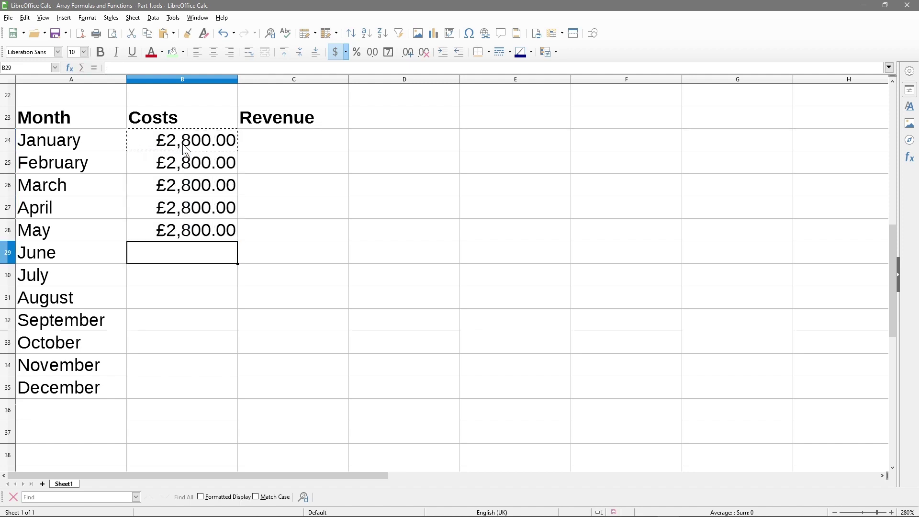
pyautogui.hotkey('ctrl', 'v')
pyautogui.press('Down')
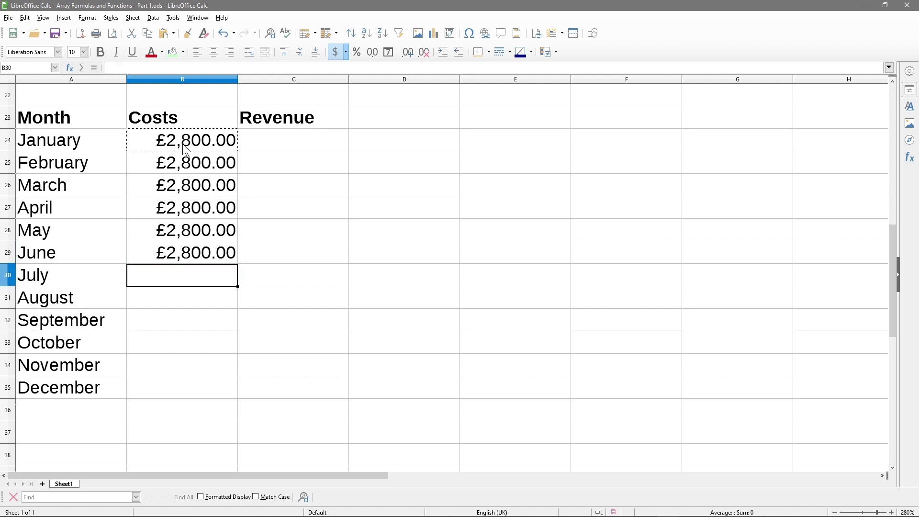
# Enter 3400 as the July cost in B30 and copy it to August through October in B31:B33
pyautogui.write('3400')
pyautogui.press('Return')
pyautogui.press('Up')
pyautogui.hotkey('ctrl', 'c')
pyautogui.press('Down')
pyautogui.hotkey('ctrl', 'v')
pyautogui.press('Down')
pyautogui.write('v')
pyautogui.press('Up')
pyautogui.press('Down')
pyautogui.hotkey('ctrl', 'v')
pyautogui.press('Down')
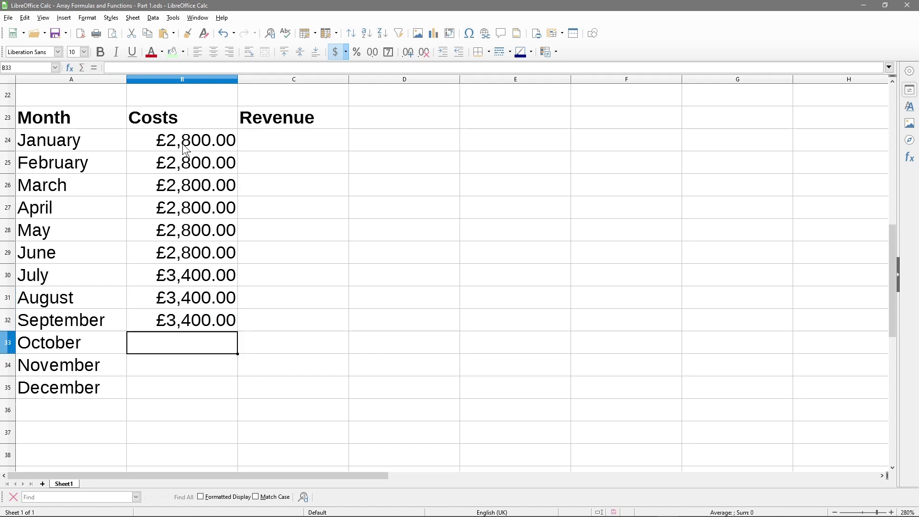
pyautogui.hotkey('ctrl', 'v')
pyautogui.press('Down')
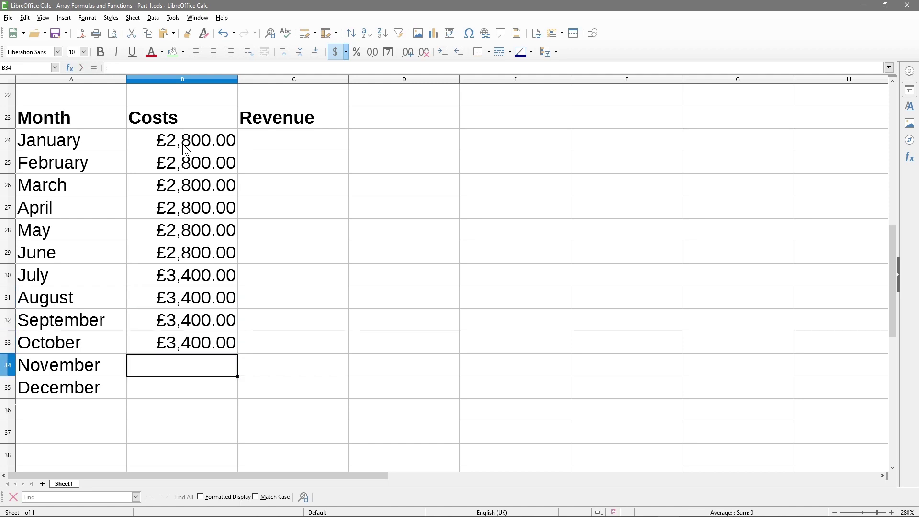
# Enter 2600 as the November cost in B34 and copy it to December in B35
pyautogui.write('2600')
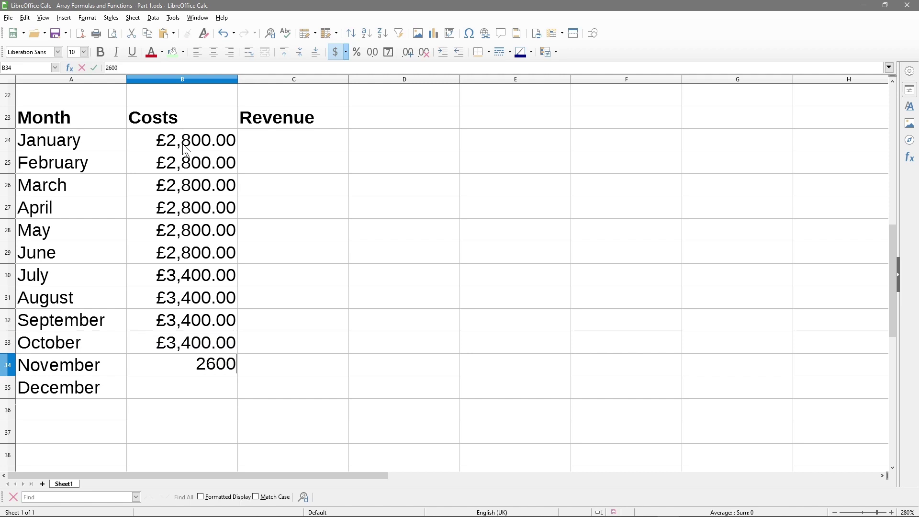
pyautogui.press('Return')
pyautogui.press('Up')
pyautogui.hotkey('ctrl', 'c')
pyautogui.press('Down')
pyautogui.hotkey('ctrl', 'v')
# Enter 6000 as the January revenue in C24
pyautogui.press('Right')
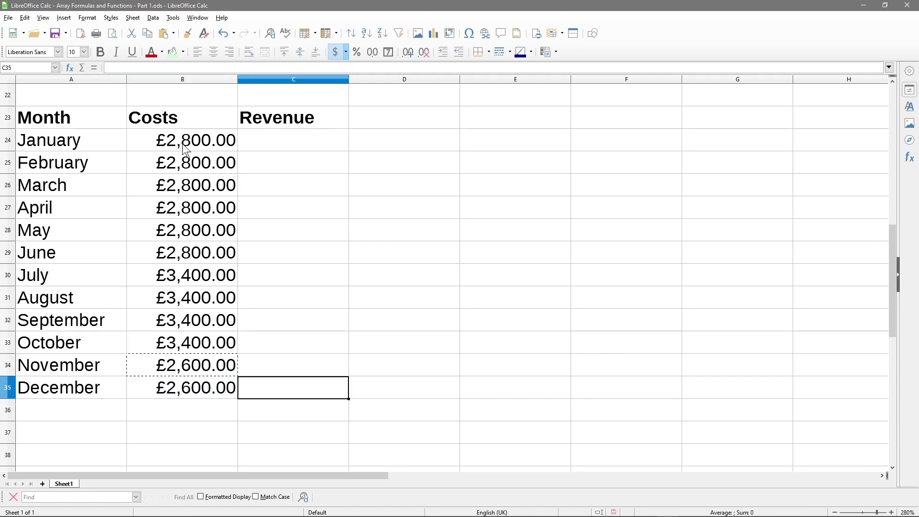
pyautogui.press('Up')
pyautogui.press('Up')
pyautogui.press('Up')
pyautogui.press('Up')
pyautogui.press('Up')
pyautogui.press('Up')
pyautogui.press('Up')
pyautogui.press('Up')
pyautogui.press('Up')
pyautogui.press('Up')
pyautogui.press('Up')
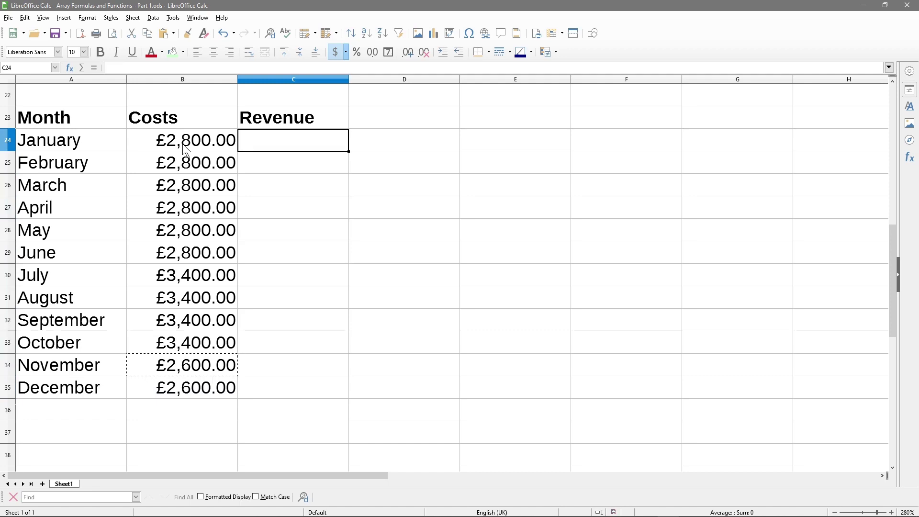
pyautogui.write('6000')
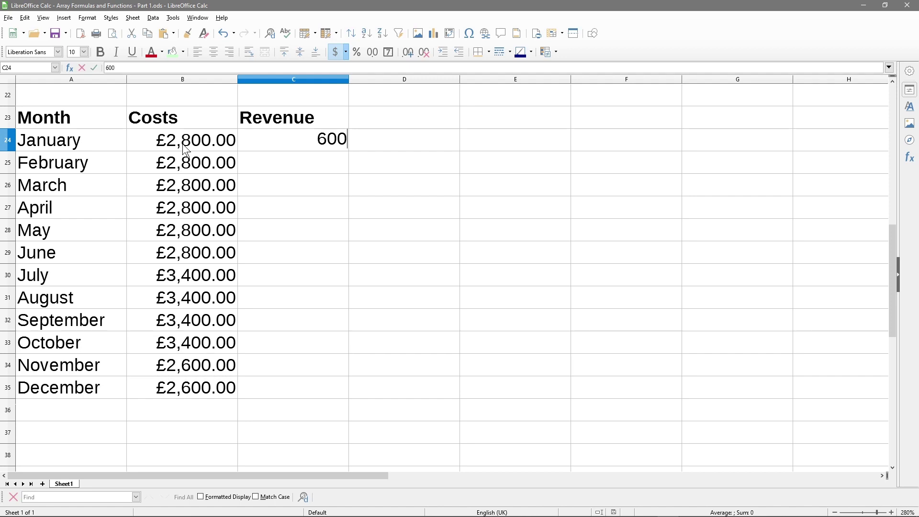
pyautogui.press('Return')
# Copy the January revenue from C24 into the February to June cells C25:C29
pyautogui.press('Up')
pyautogui.hotkey('ctrl', 'c')
pyautogui.press('Down')
pyautogui.hotkey('ctrl', 'v')
pyautogui.press('Down')
pyautogui.write('v')
pyautogui.press('Return')
pyautogui.hotkey('ctrl', 'v')
pyautogui.press('Up')
pyautogui.press('Up')
pyautogui.press('Down')
pyautogui.hotkey('ctrl', 'v')
pyautogui.press('Down')
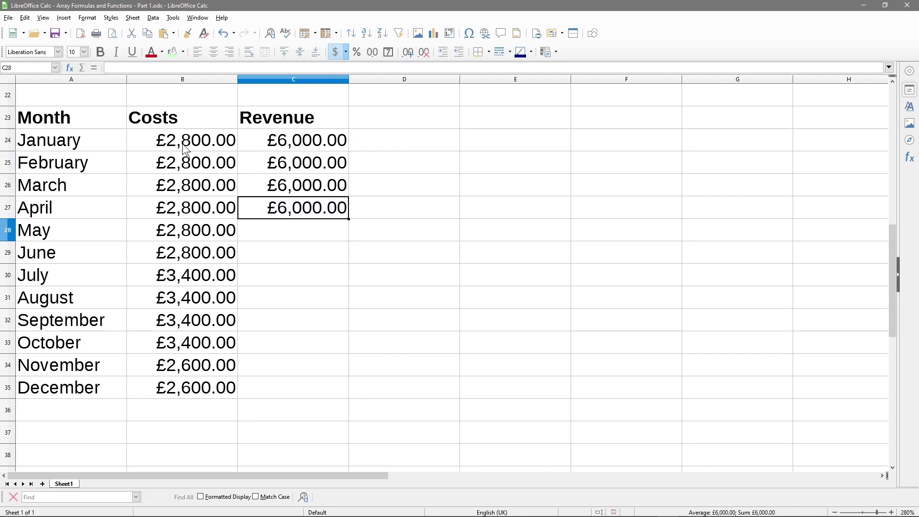
pyautogui.press('Down')
pyautogui.hotkey('ctrl', 'v')
pyautogui.press('Down')
pyautogui.hotkey('ctrl', 'v')
pyautogui.press('Down')
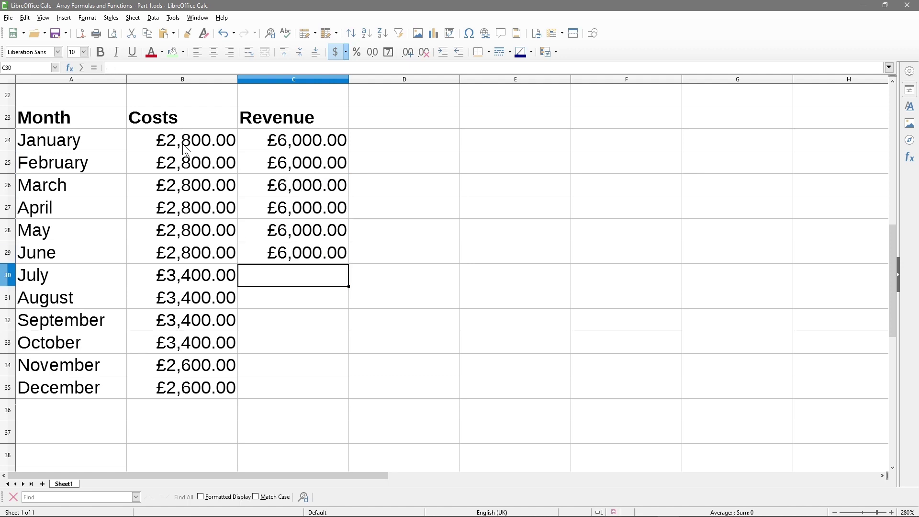
# Enter 7000 as the July revenue in C30 and copy it to August through October in C31:C33
pyautogui.write('7000')
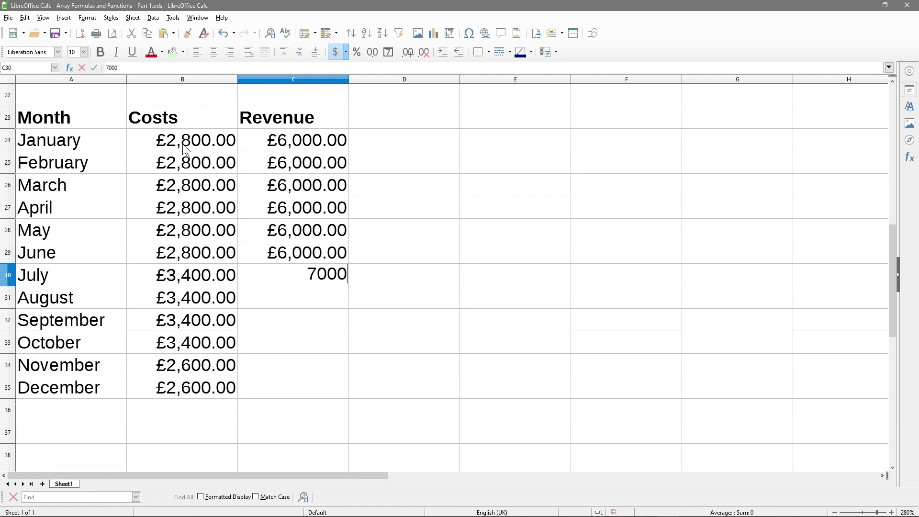
pyautogui.press('Return')
pyautogui.press('Up')
pyautogui.hotkey('ctrl', 'c')
pyautogui.press('Down')
pyautogui.write('v')
pyautogui.press('Down')
pyautogui.hotkey('ctrl', 'v')
pyautogui.press('Up')
pyautogui.press('Up')
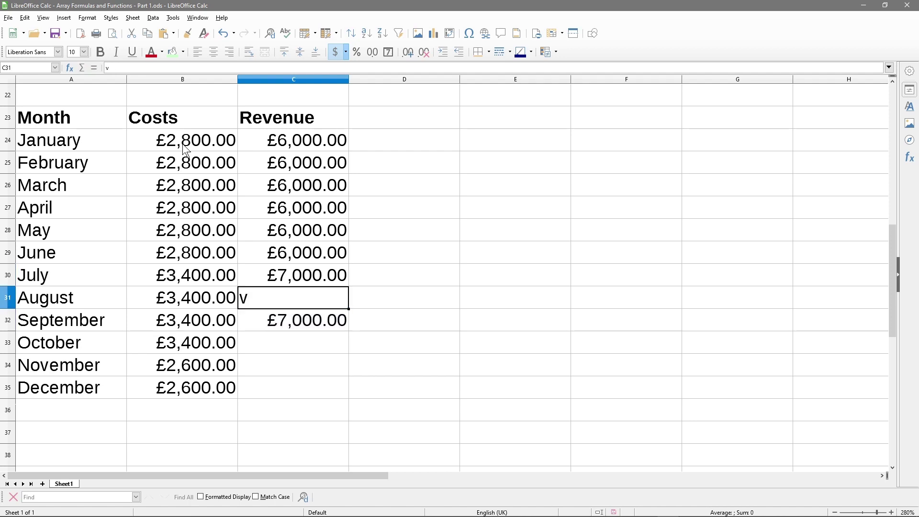
pyautogui.press('Down')
pyautogui.hotkey('ctrl', 'v')
pyautogui.press('Down')
pyautogui.press('Down')
pyautogui.hotkey('ctrl', 'v')
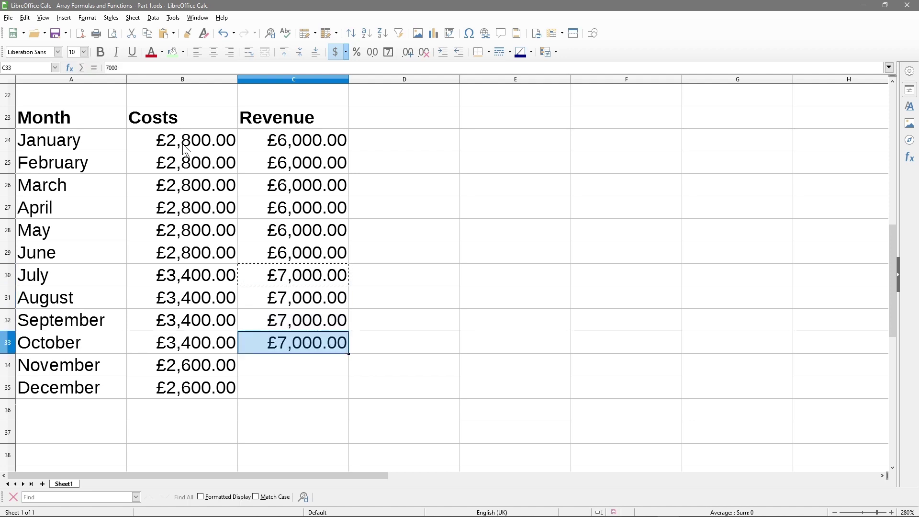
# Enter 5600 as the November revenue in C34 and copy it to December in C35
pyautogui.press('Down')
pyautogui.hotkey('ctrl', 'v')
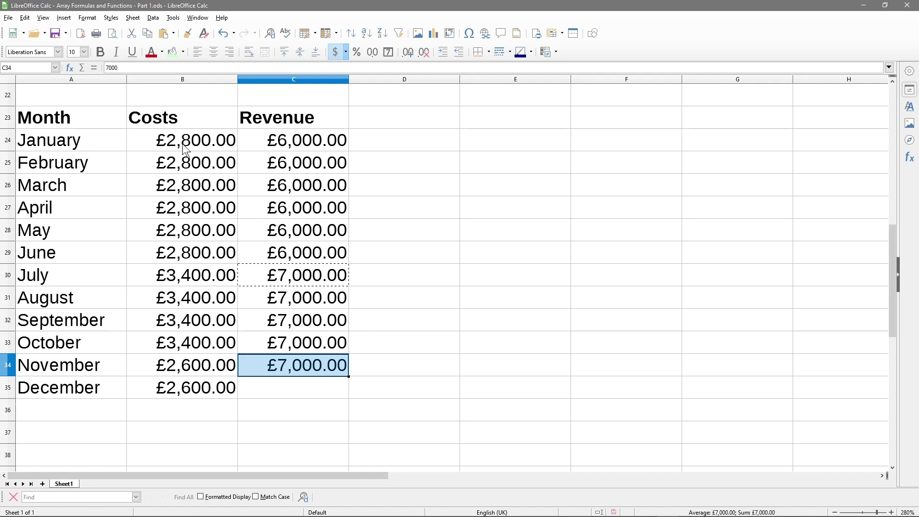
pyautogui.write('5600')
pyautogui.press('Return')
pyautogui.press('Up')
pyautogui.press('Down')
pyautogui.hotkey('ctrl', 'c')
pyautogui.press('Down')
pyautogui.hotkey('ctrl', 'v')
pyautogui.write('5')
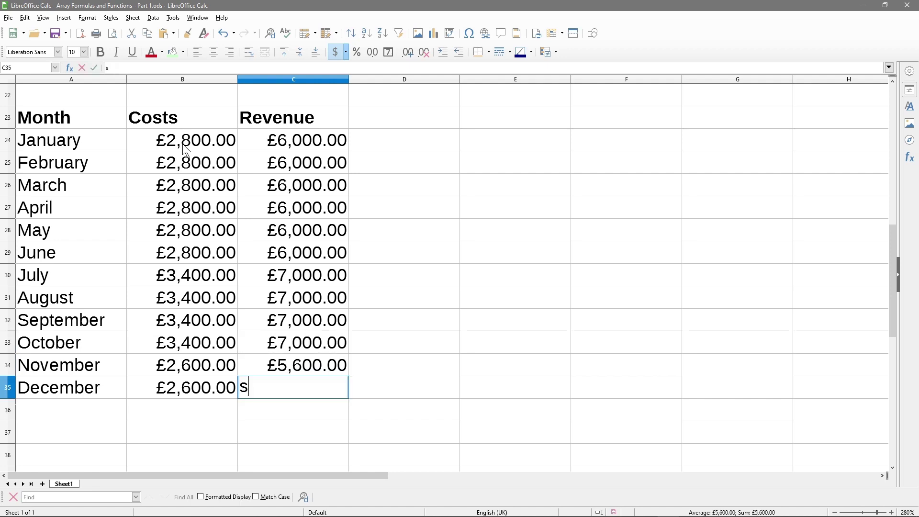
pyautogui.press('Escape')
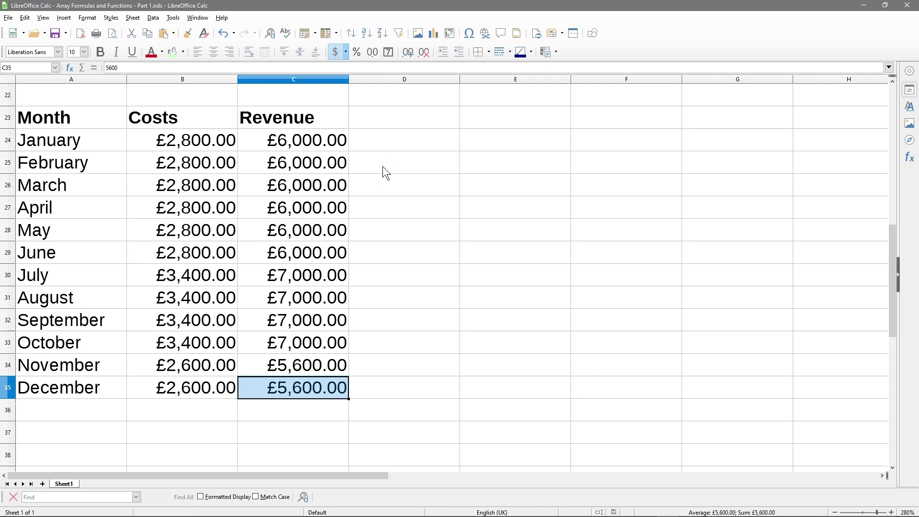
# Add the heading Profit in D23 and make it bold
pyautogui.click(378, 119)
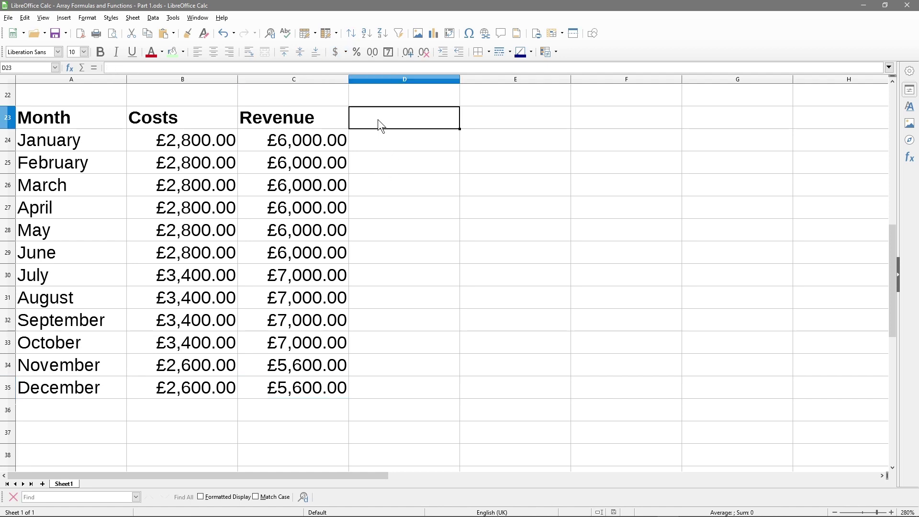
pyautogui.write('Profit')
pyautogui.press('Return')
pyautogui.click(378, 119)
pyautogui.hotkey('ctrl', 'b')
pyautogui.press('Return')
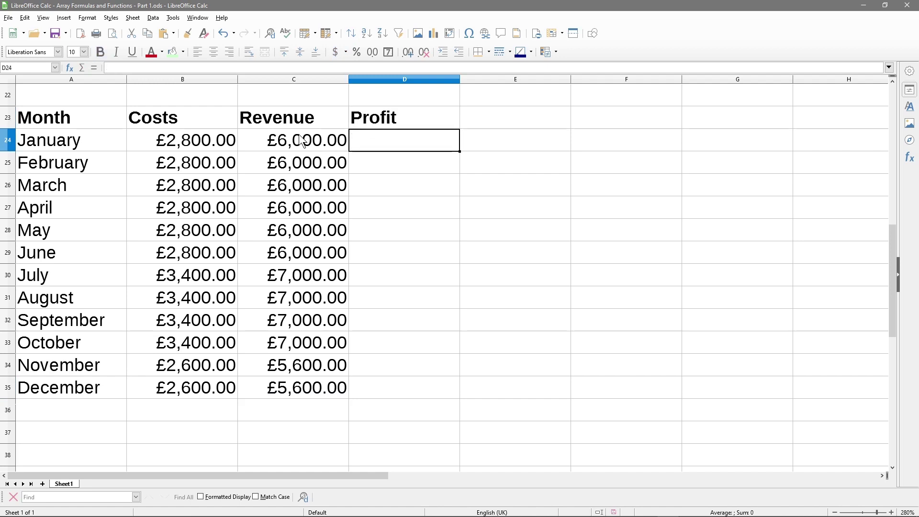
# Calculate the January profit in D24 with =C24-B24 and fill the formula down to December in D35
pyautogui.press('Left')
pyautogui.press('Left')
pyautogui.click(381, 141)
pyautogui.write('=')
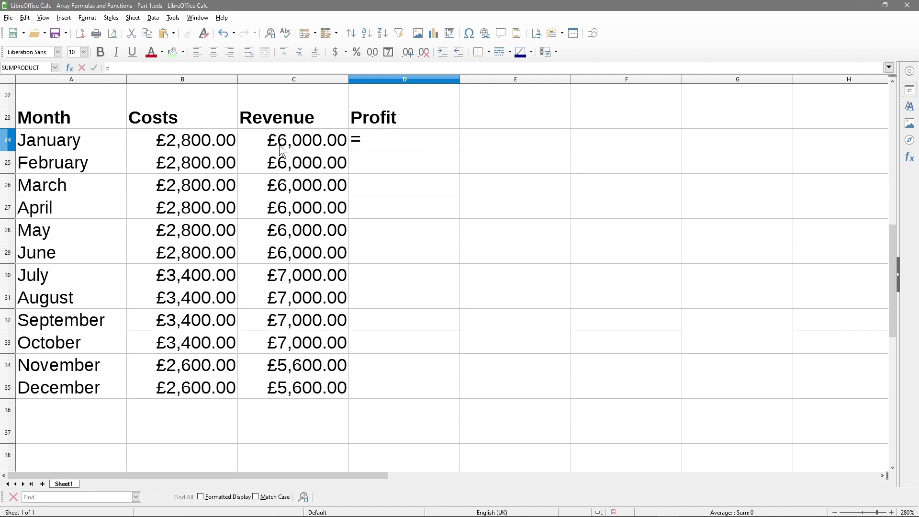
pyautogui.click(283, 149)
pyautogui.write('=')
pyautogui.press('BackSpace')
pyautogui.write('-')
pyautogui.click(167, 140)
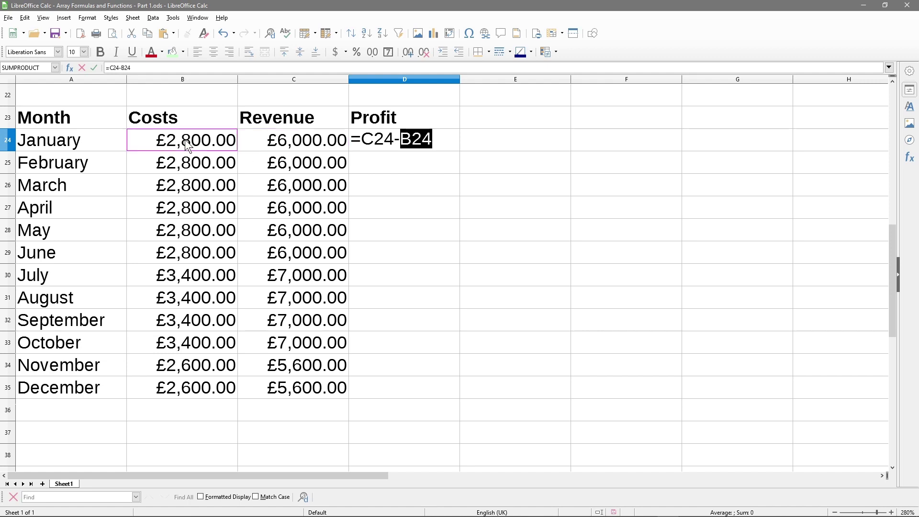
pyautogui.press('Return')
pyautogui.click(378, 144)
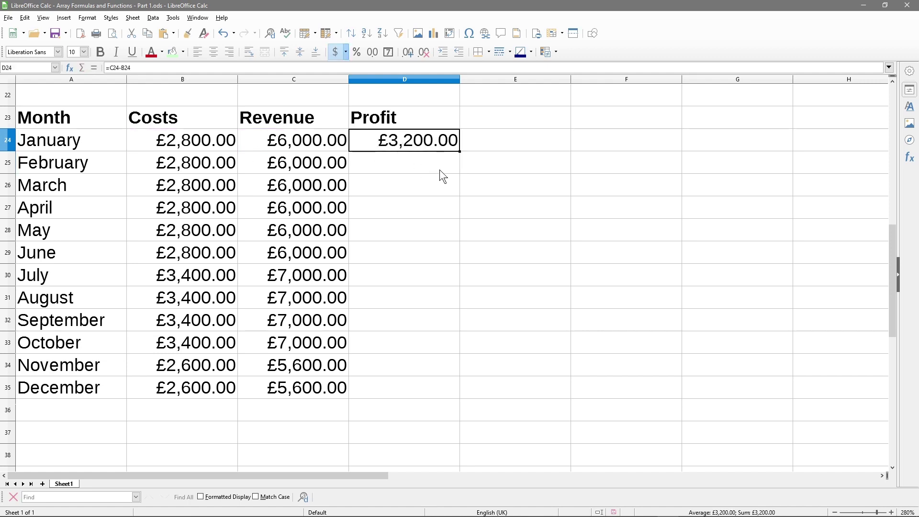
pyautogui.moveTo(460, 151); pyautogui.dragTo(456, 392)
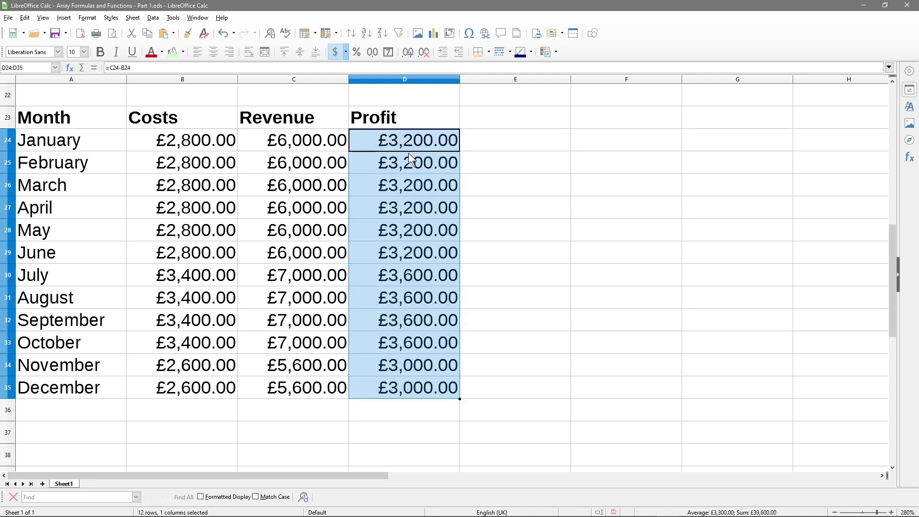
# Total the profit column in D36 with =SUM(D24:D35)
pyautogui.click(391, 411)
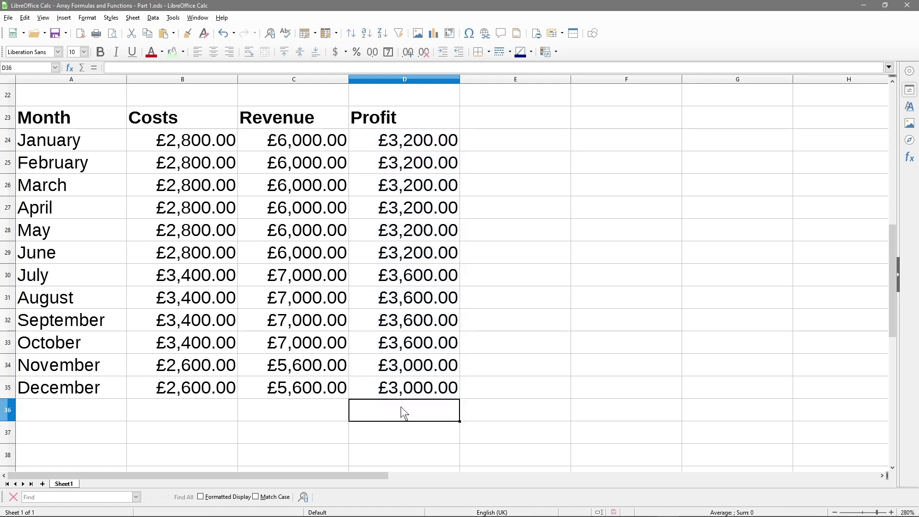
pyautogui.click(82, 70)
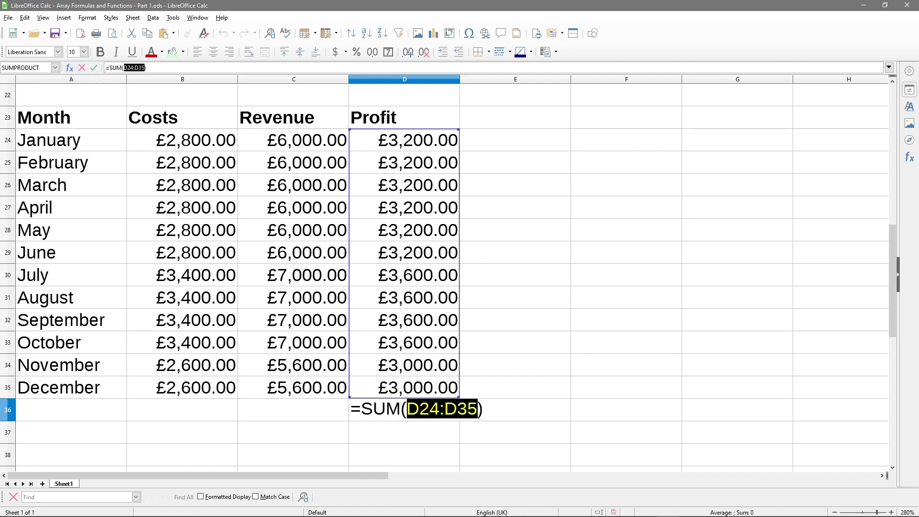
pyautogui.press('Return')
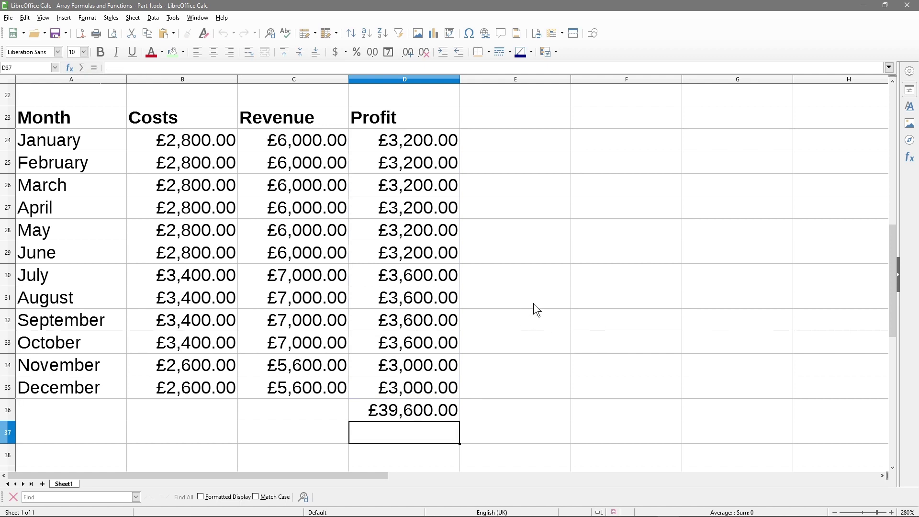
pyautogui.click(418, 411)
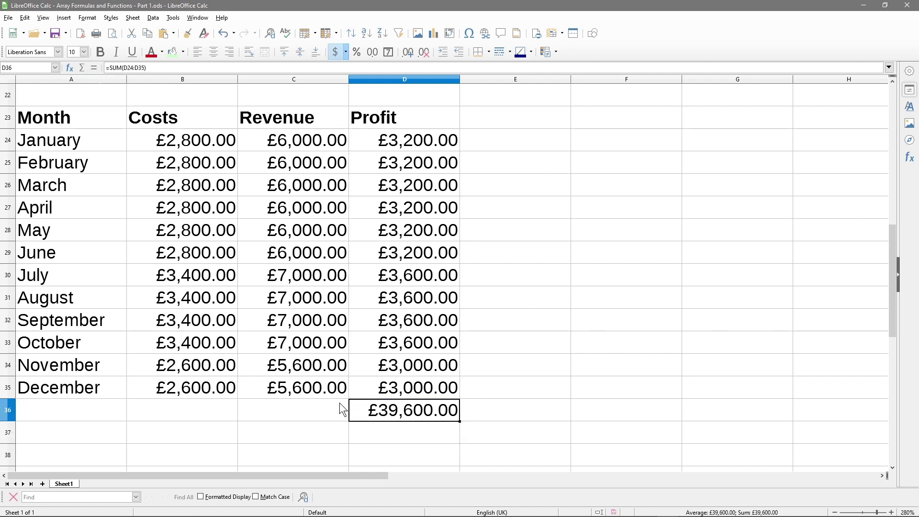
# Sum the Revenue column in C36 and make the revenue and profit totals in C36:D36 bold
pyautogui.moveTo(314, 404); pyautogui.dragTo(311, 139)
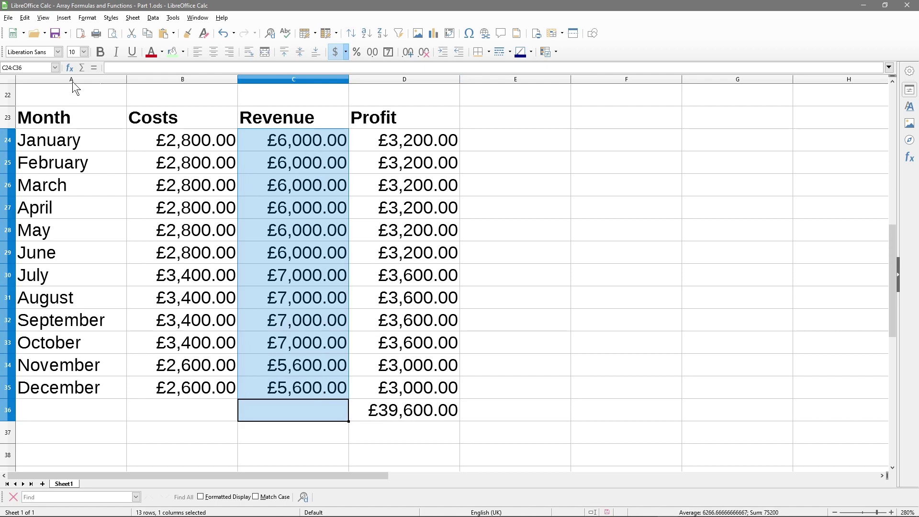
pyautogui.click(300, 415)
pyautogui.keyDown('shift'); pyautogui.click(382, 411); pyautogui.keyUp('shift')
pyautogui.hotkey('ctrl', 'b')
# Sum the Costs column in B36 with =SUM(B24:B35) and make only that total bold
pyautogui.moveTo(207, 407); pyautogui.dragTo(188, 150)
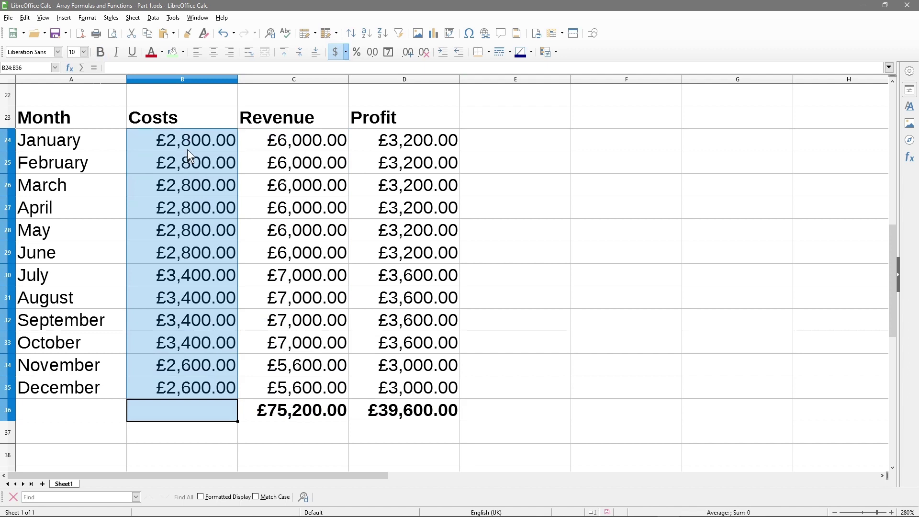
pyautogui.click(97, 53)
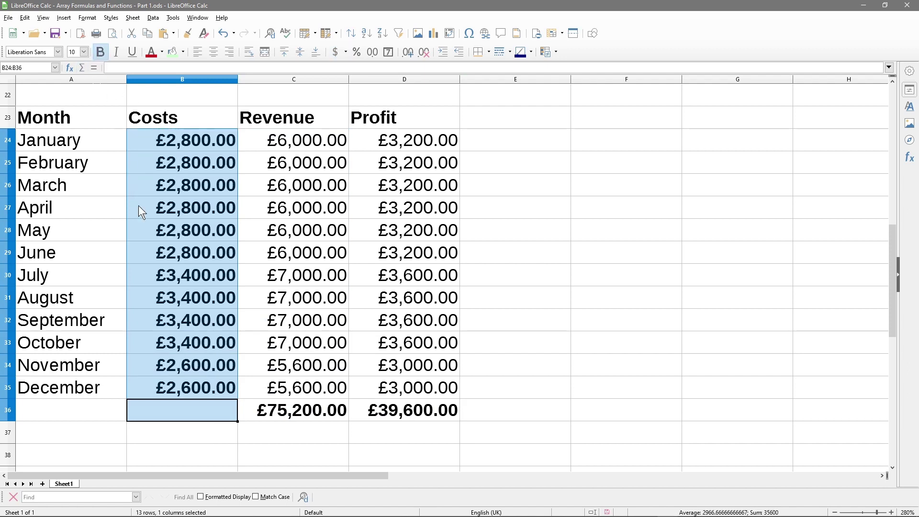
pyautogui.click(100, 50)
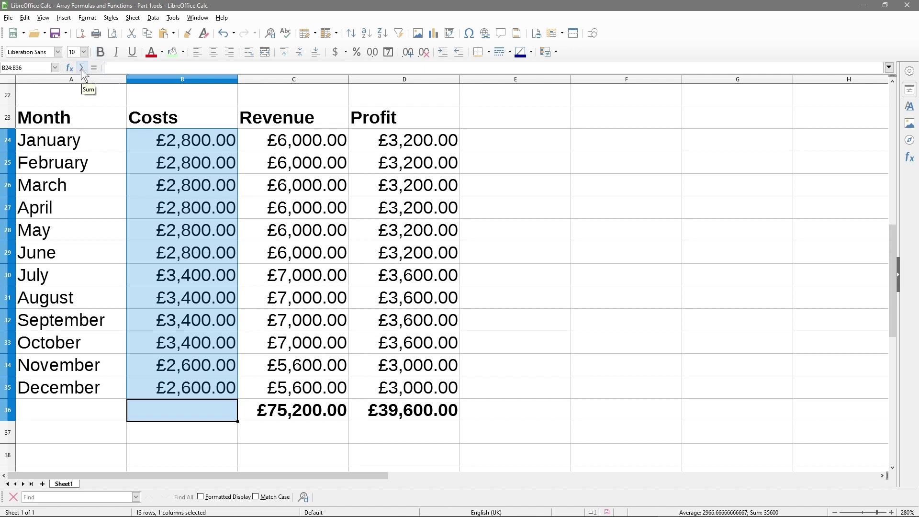
pyautogui.click(82, 68)
pyautogui.click(204, 406)
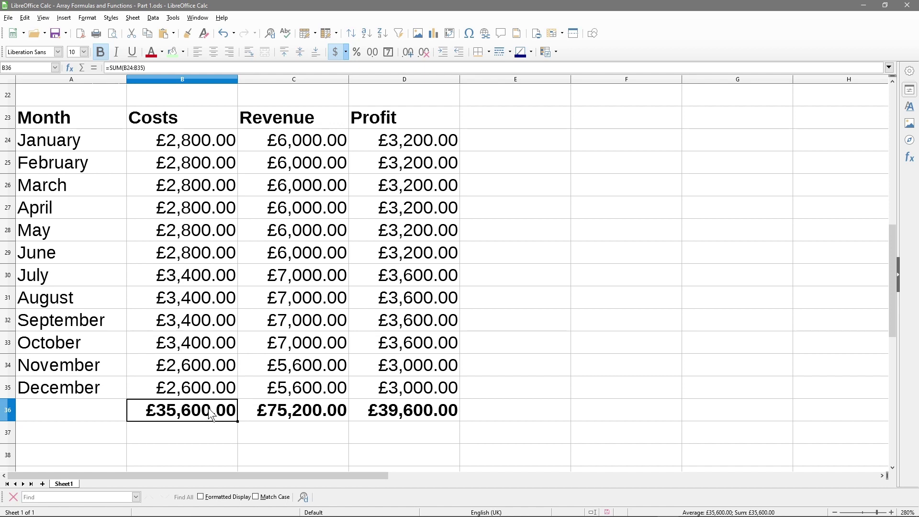
# Examine the monthly revenue figures and compare the costs, revenue and profit totals in B36:D36
pyautogui.moveTo(280, 138); pyautogui.dragTo(308, 391)
pyautogui.click(312, 411)
pyautogui.click(405, 415)
pyautogui.click(286, 419)
pyautogui.click(196, 416)
pyautogui.click(258, 417)
pyautogui.click(216, 417)
pyautogui.click(290, 418)
pyautogui.click(194, 415)
pyautogui.click(406, 418)
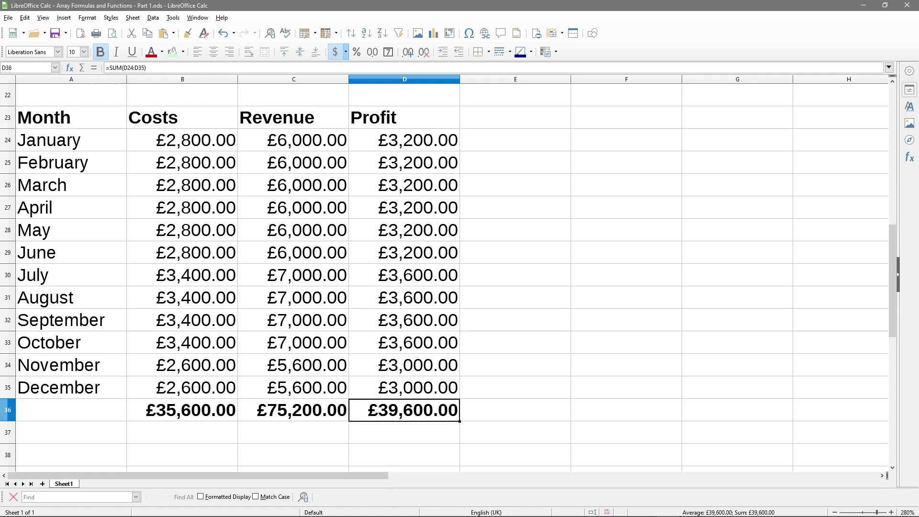
pyautogui.hotkey('ctrl', 'n')
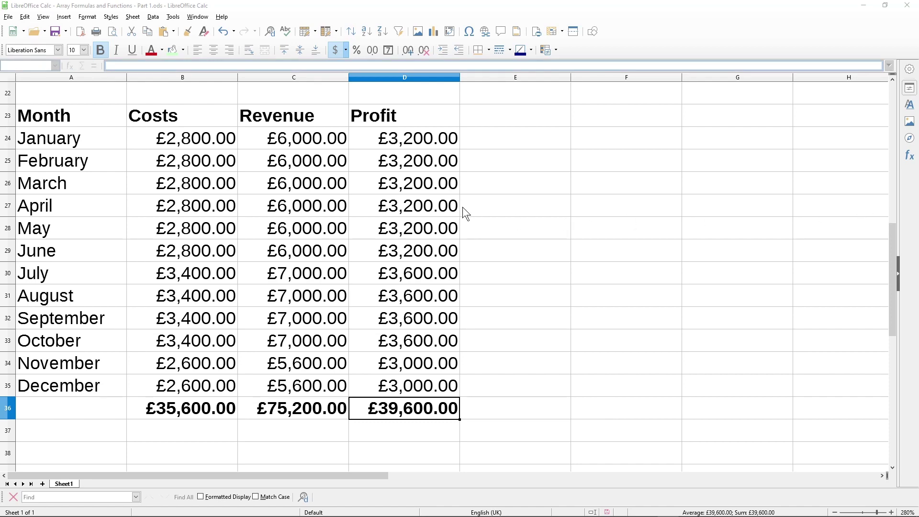
pyautogui.scroll(2, 480, 199)
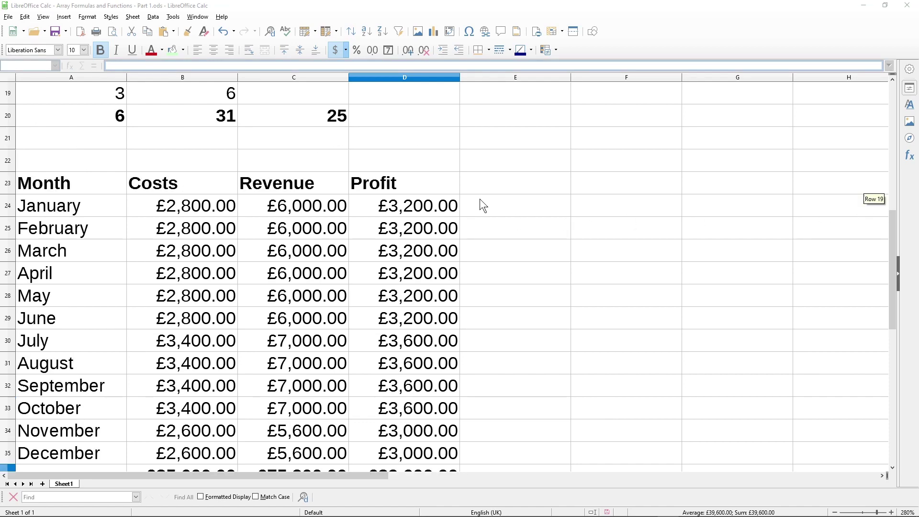
# Add a bold heading "Profit" in F23, beside the monthly table
pyautogui.click(541, 253)
pyautogui.click(585, 254)
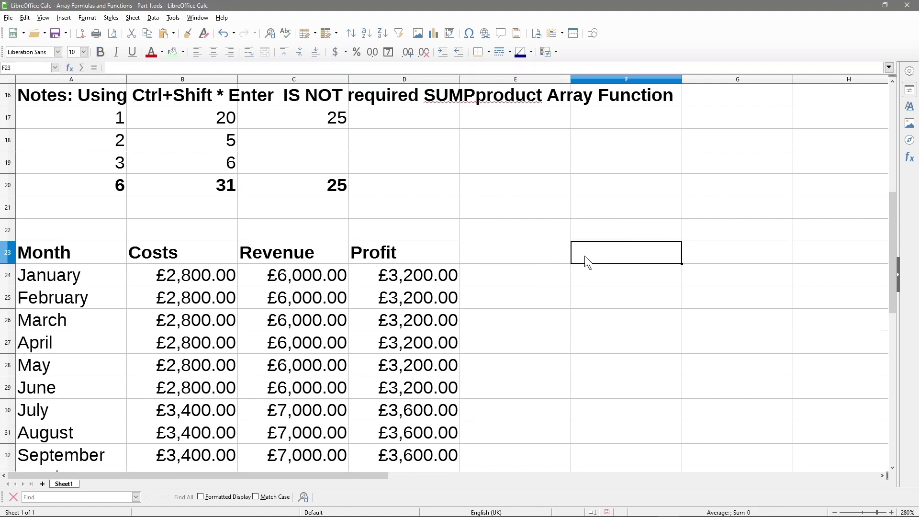
pyautogui.write('Profit')
pyautogui.press('Return')
pyautogui.click(612, 251)
pyautogui.hotkey('ctrl', 'b')
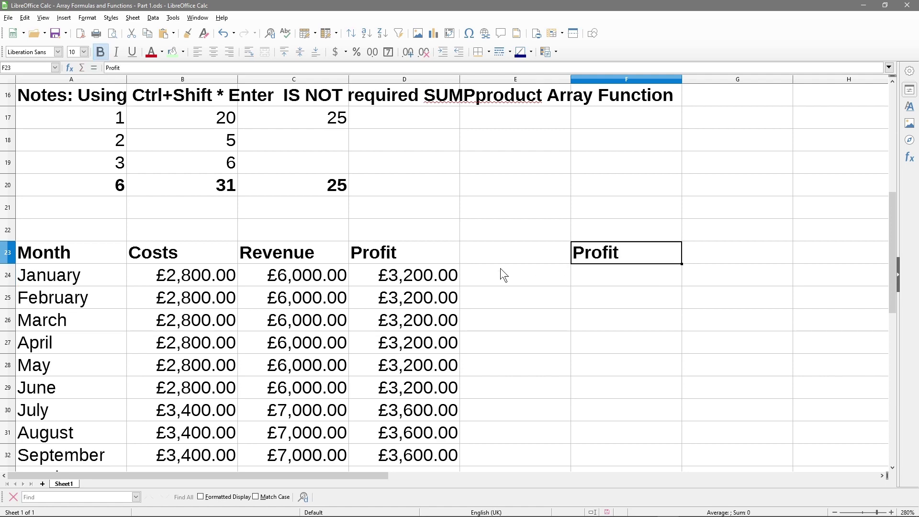
# Review the monthly profit figures in D24:D35 and their conventional total in D36
pyautogui.click(478, 297)
pyautogui.scroll(-3, 403, 286)
pyautogui.scroll(1, 412, 117)
pyautogui.moveTo(414, 139); pyautogui.dragTo(436, 385)
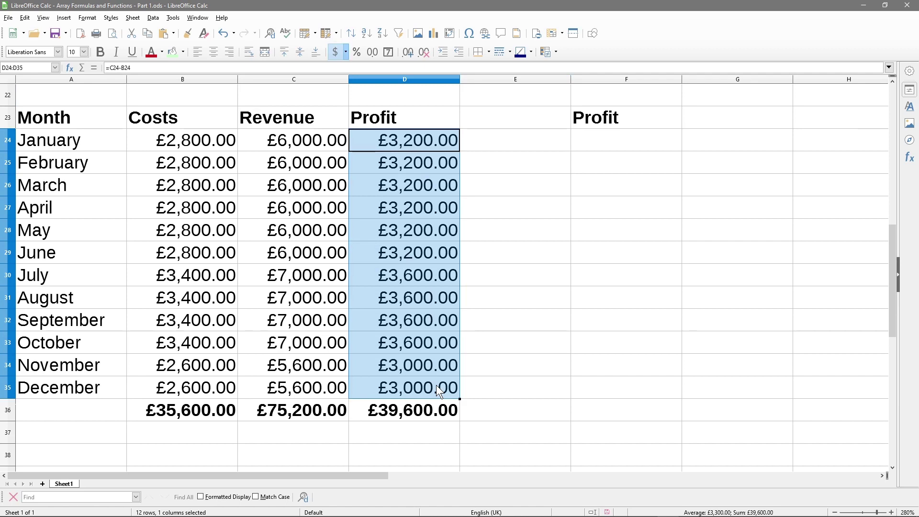
pyautogui.click(427, 415)
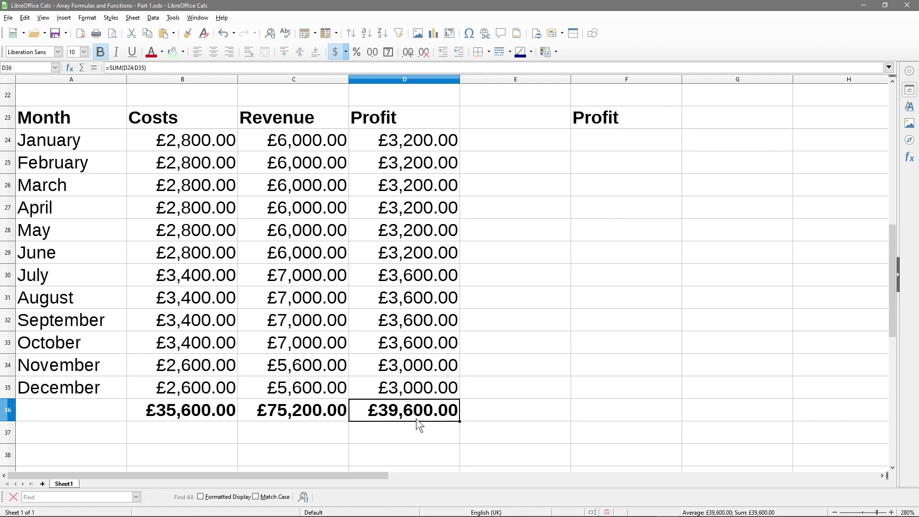
# Calculate the total profit in F24 with =SUMPRODUCT(C24:C35-B24:B35)
pyautogui.click(629, 142)
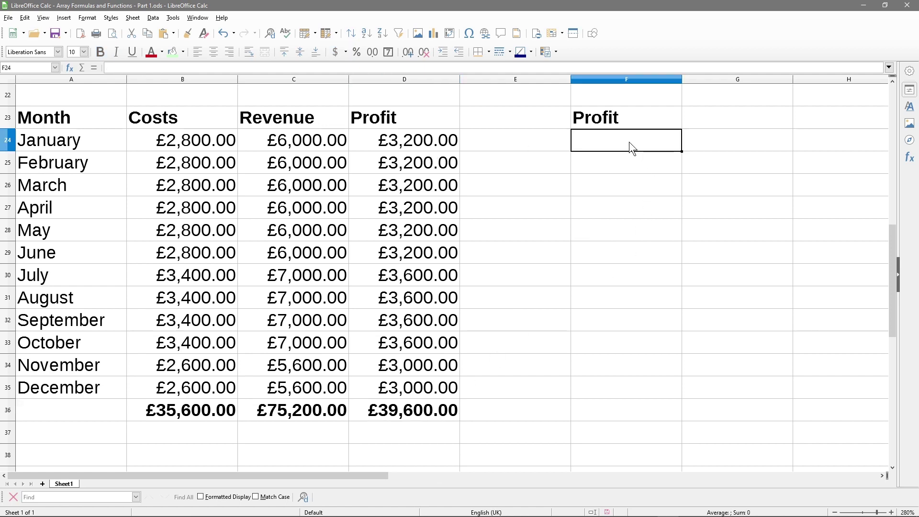
pyautogui.hotkey('ctrl', 'F2')
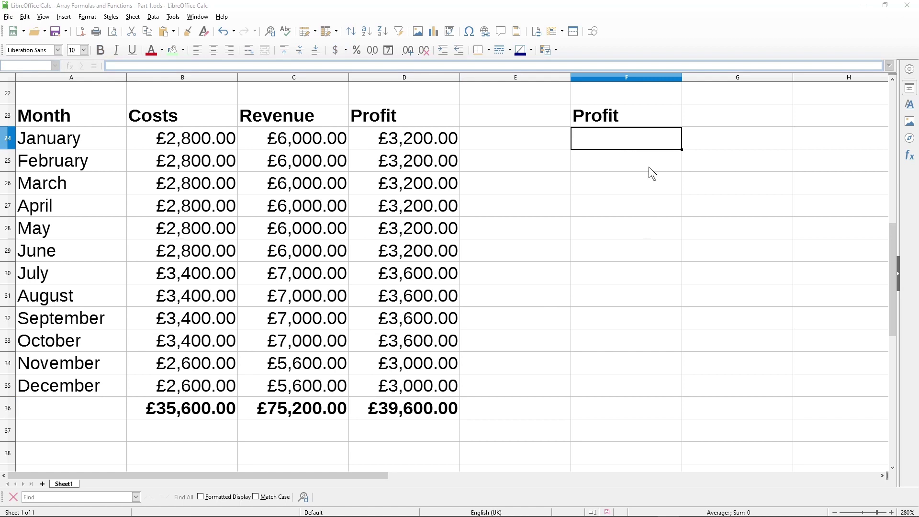
pyautogui.click(606, 137)
pyautogui.write('=')
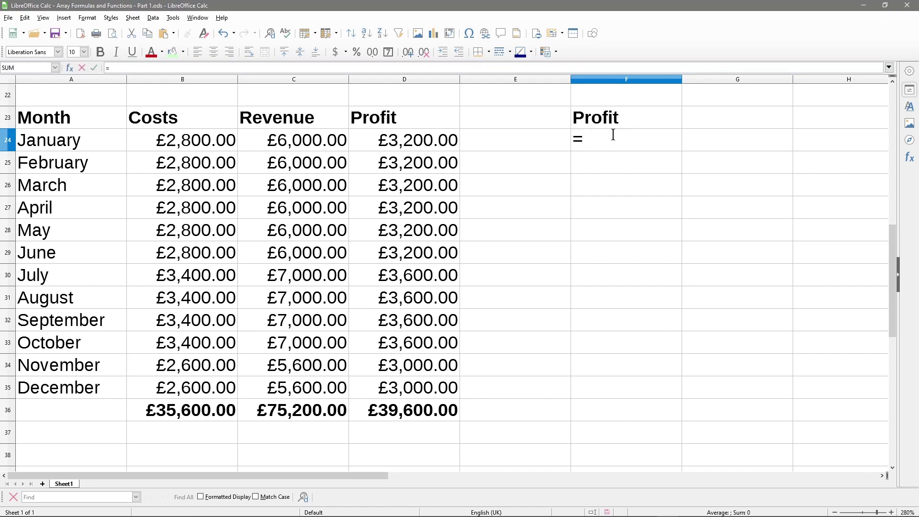
pyautogui.write('sum')
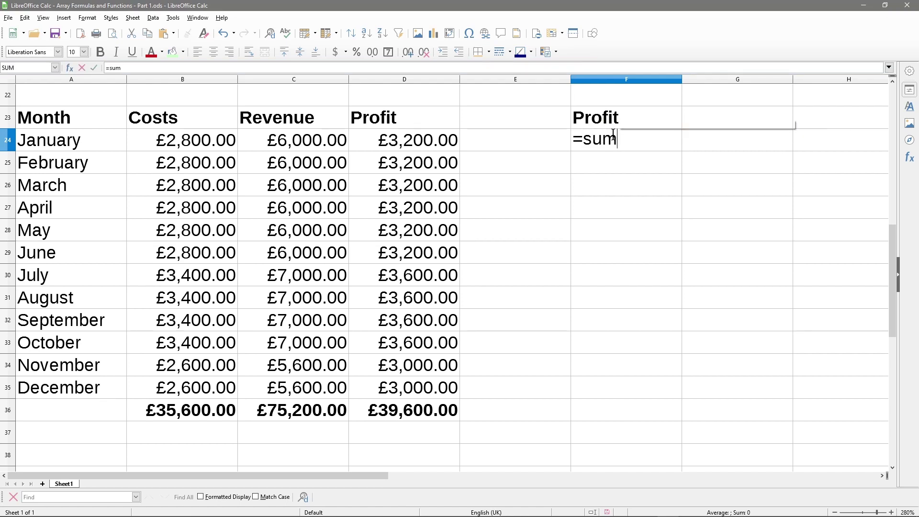
pyautogui.write('pro')
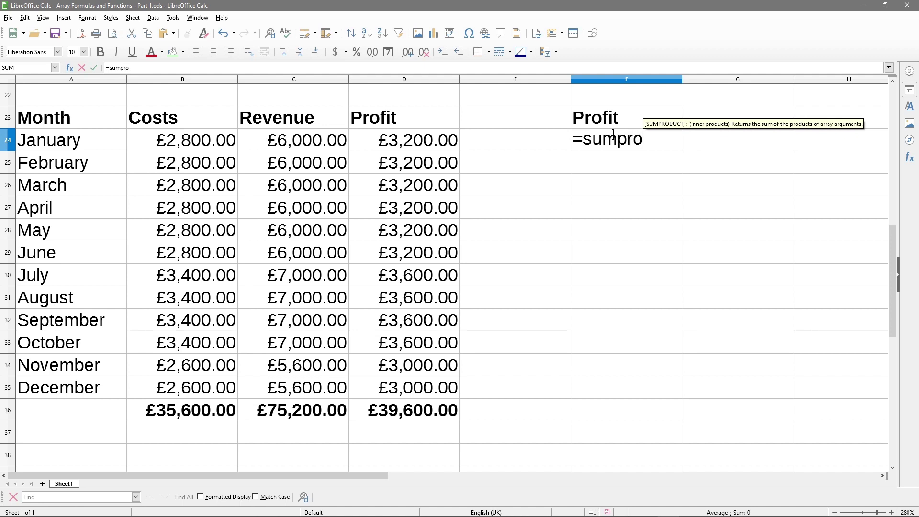
pyautogui.write('duct')
pyautogui.press('Return')
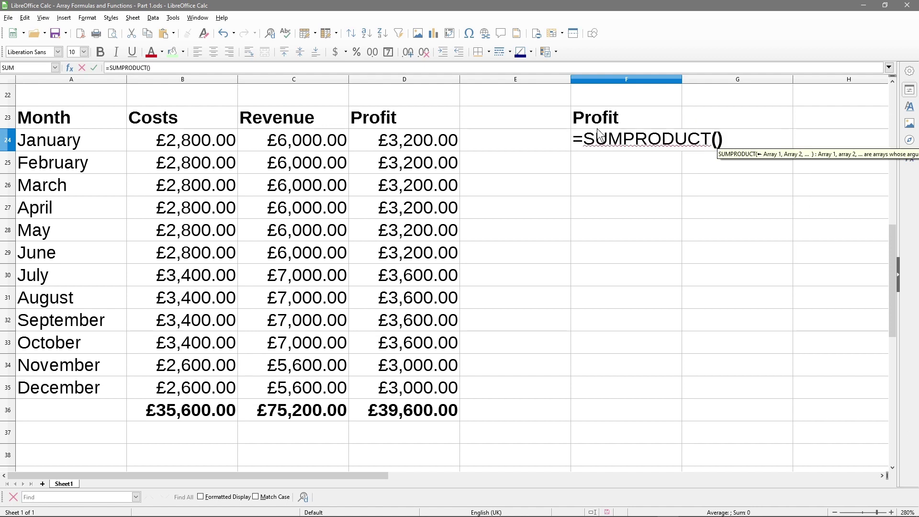
pyautogui.moveTo(287, 143); pyautogui.dragTo(309, 389)
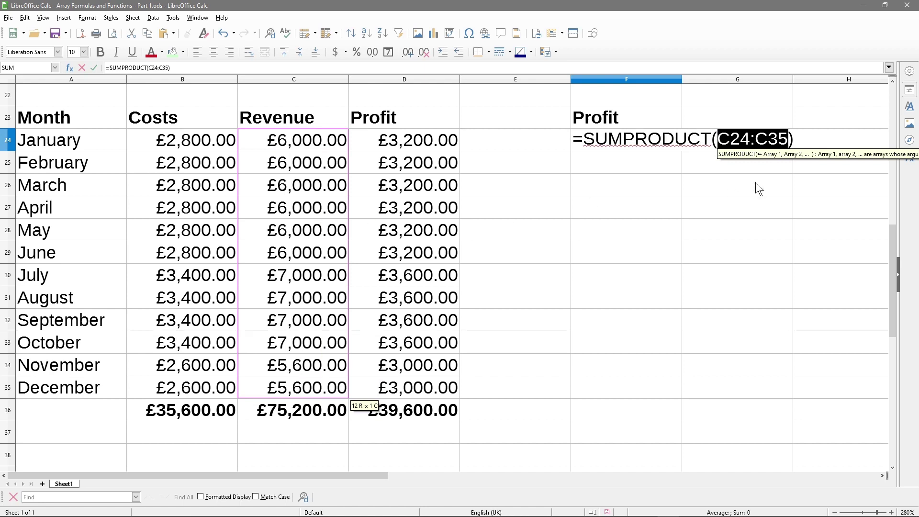
pyautogui.press('Right')
pyautogui.write('-')
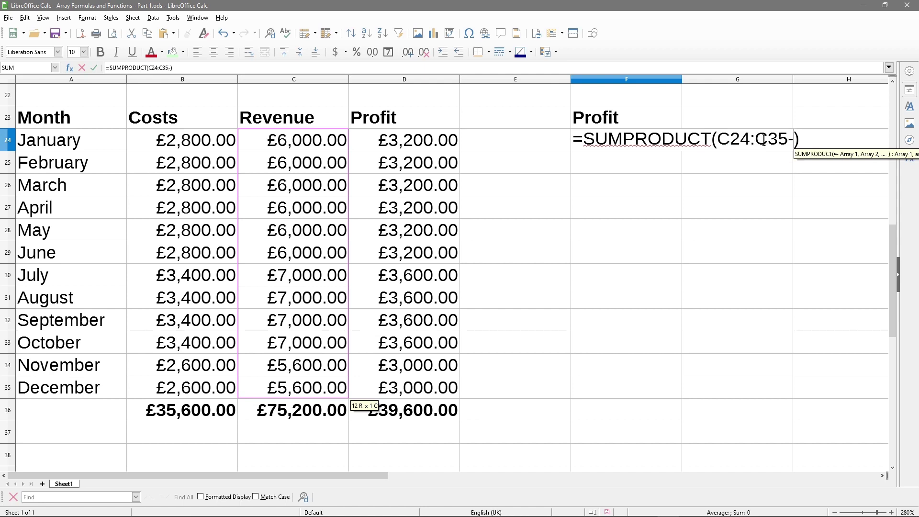
pyautogui.click(208, 138)
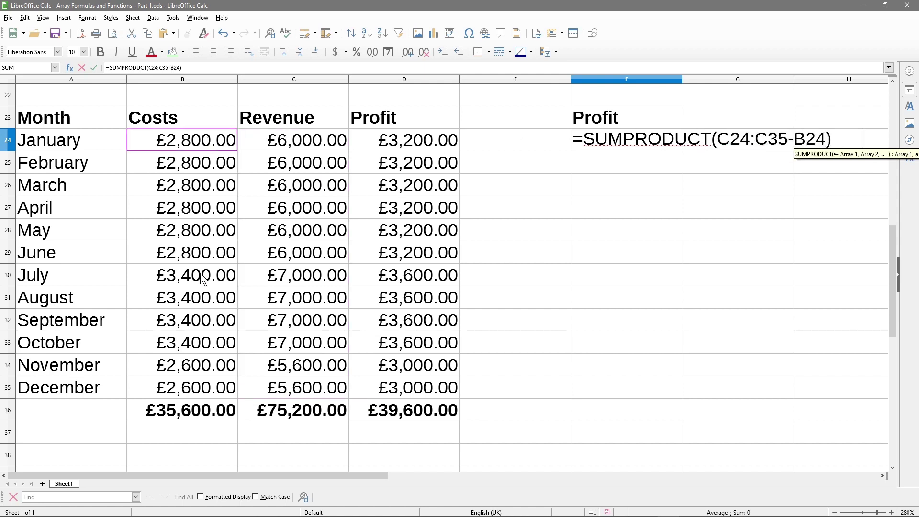
pyautogui.moveTo(204, 386); pyautogui.dragTo(204, 389)
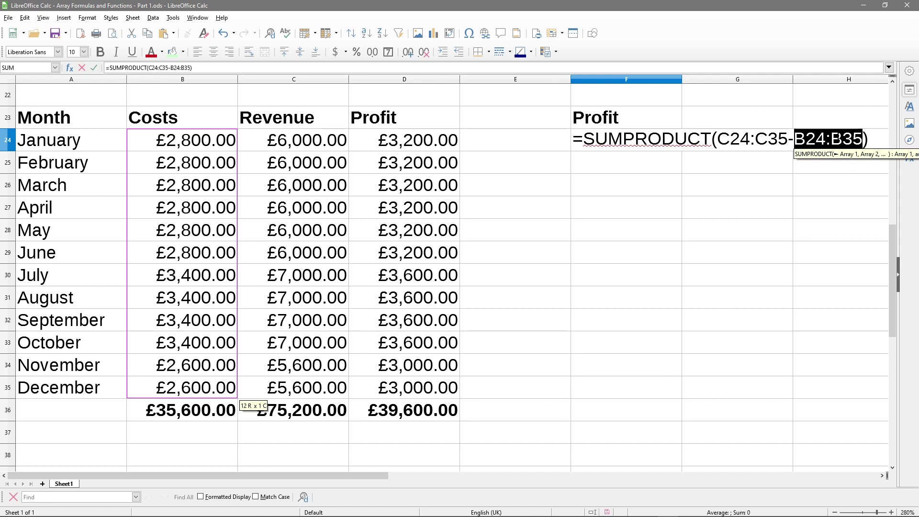
pyautogui.press('Return')
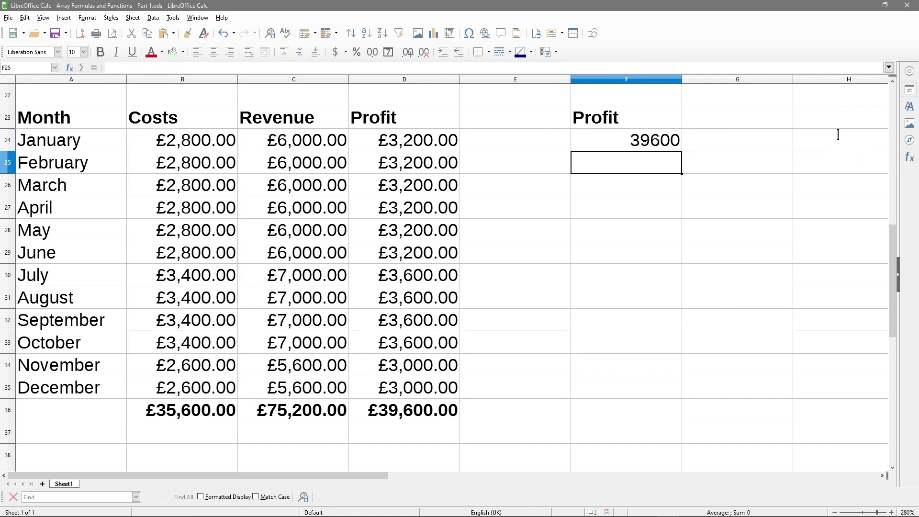
# Format the SUMPRODUCT result in F24 with the Currency number category
pyautogui.click(637, 145)
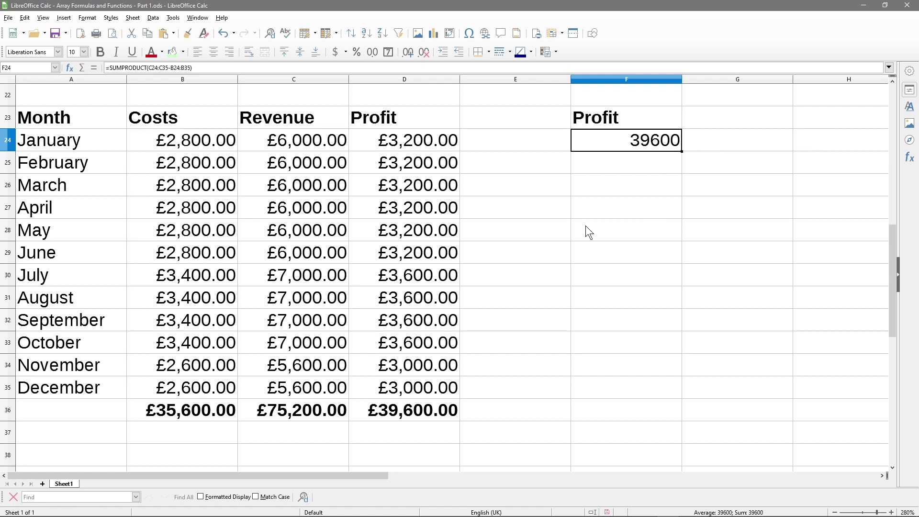
pyautogui.rightClick(635, 142)
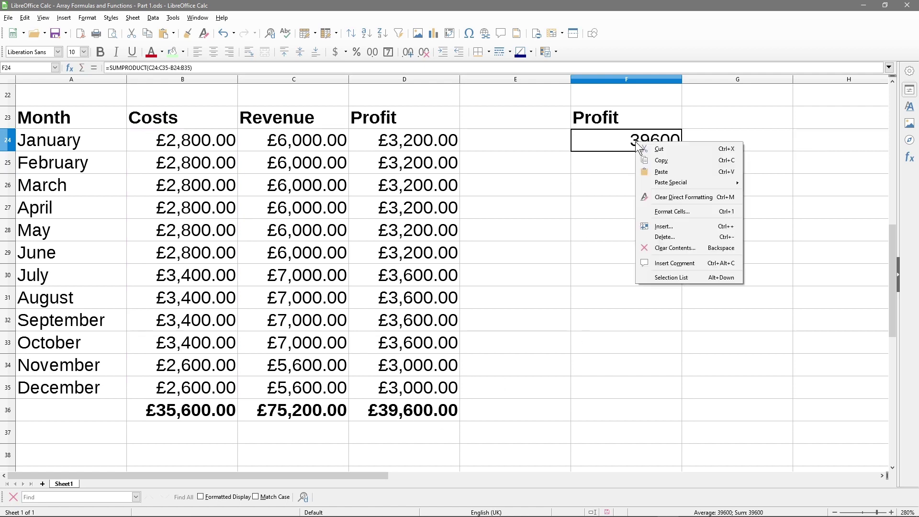
pyautogui.press('Escape')
pyautogui.hotkey('ctrl', '1')
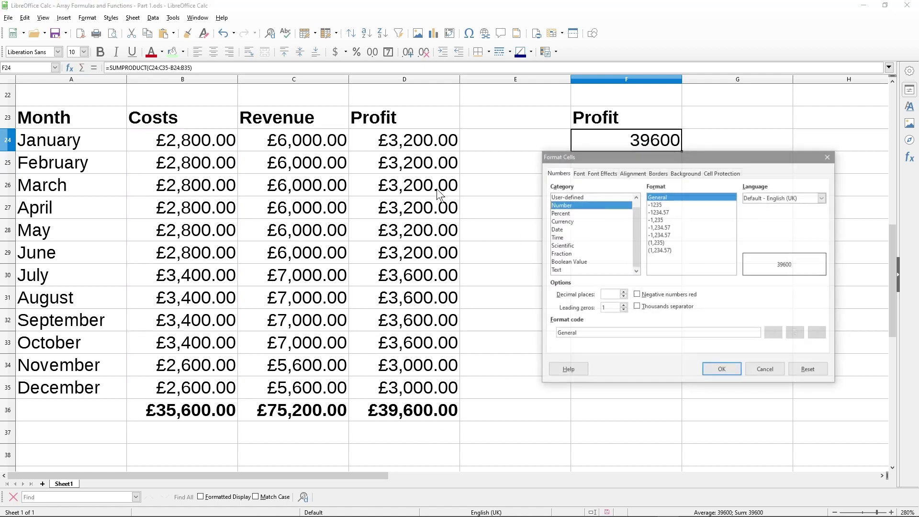
pyautogui.click(561, 221)
pyautogui.click(720, 371)
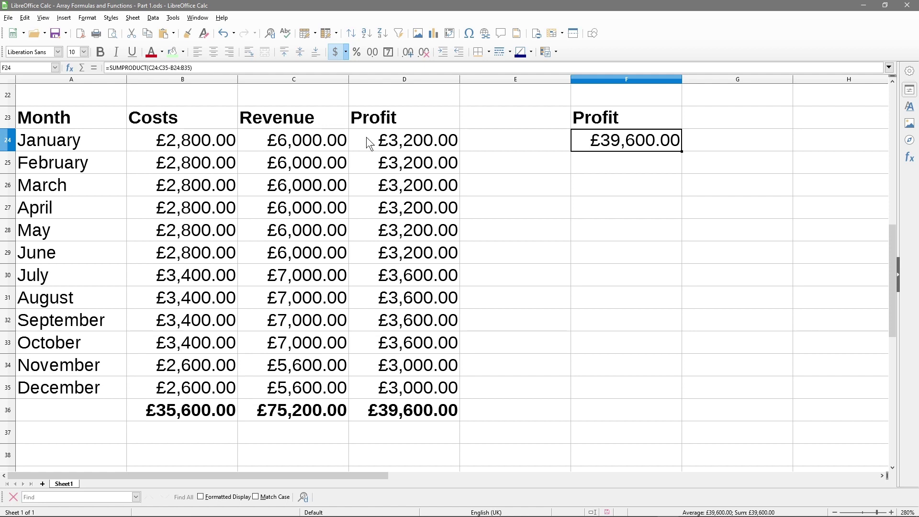
# Compare the SUMPRODUCT profit in F24 with the monthly profits and the conventional total in D36
pyautogui.click(419, 411)
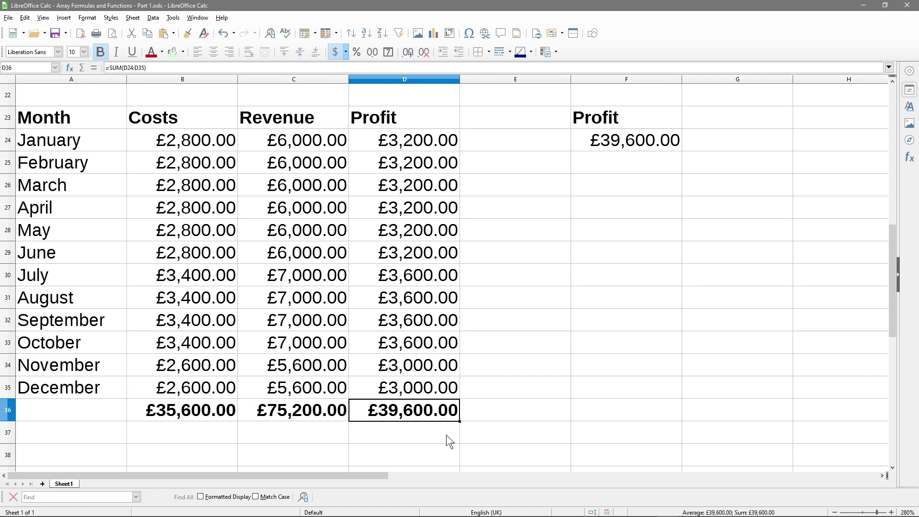
pyautogui.moveTo(426, 142); pyautogui.dragTo(446, 412)
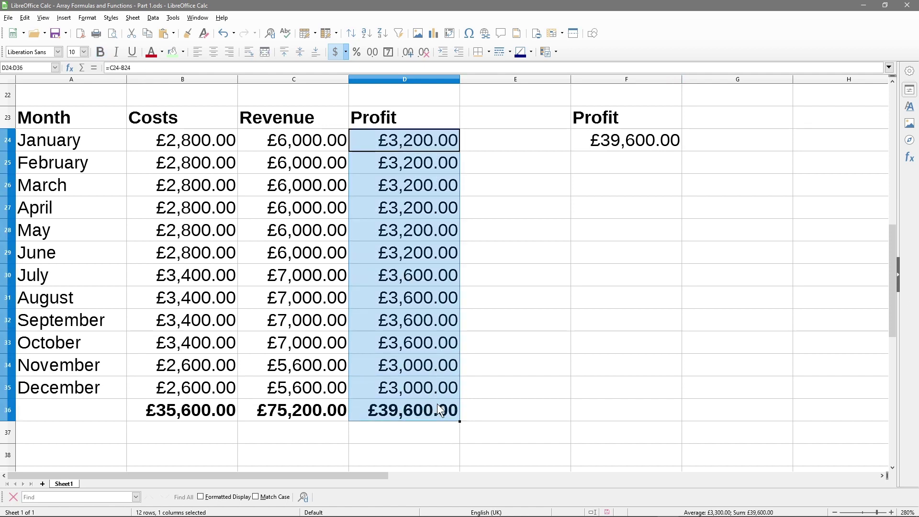
pyautogui.click(640, 147)
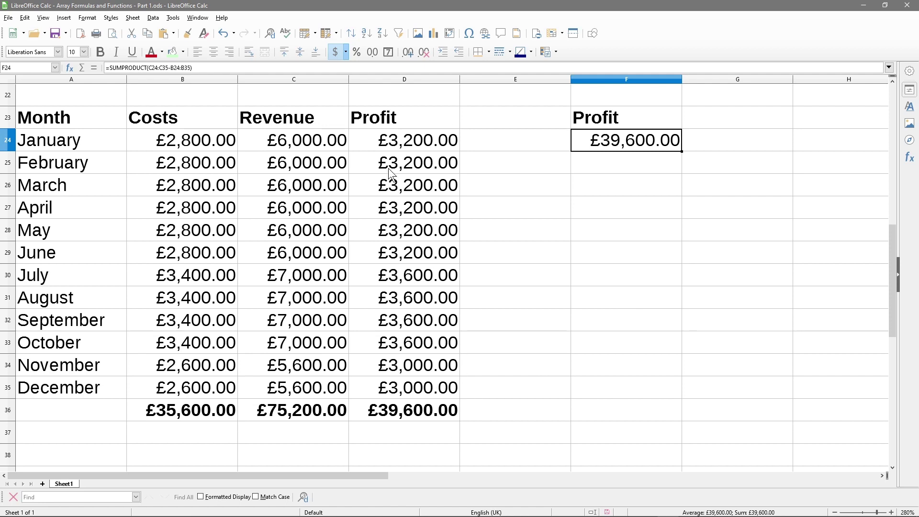
pyautogui.click(404, 409)
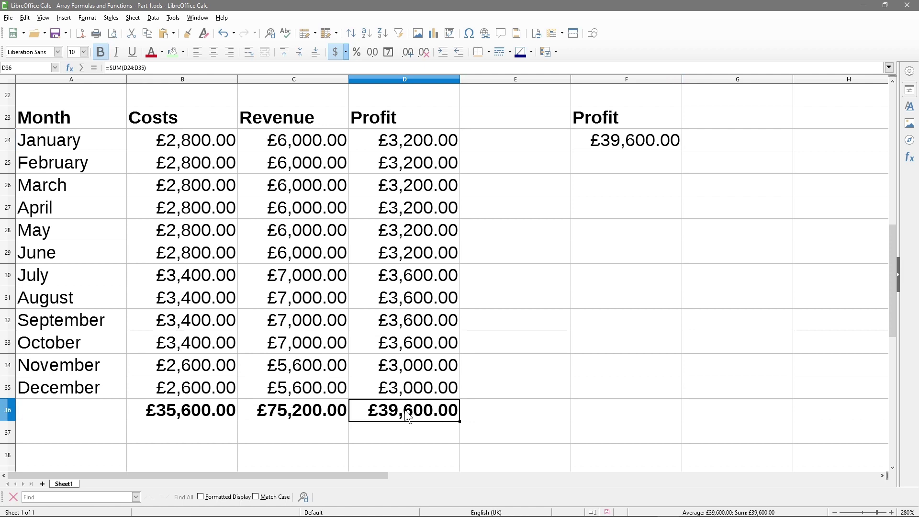
# Calculate the average monthly profit in D37 with =D36/12
pyautogui.click(415, 435)
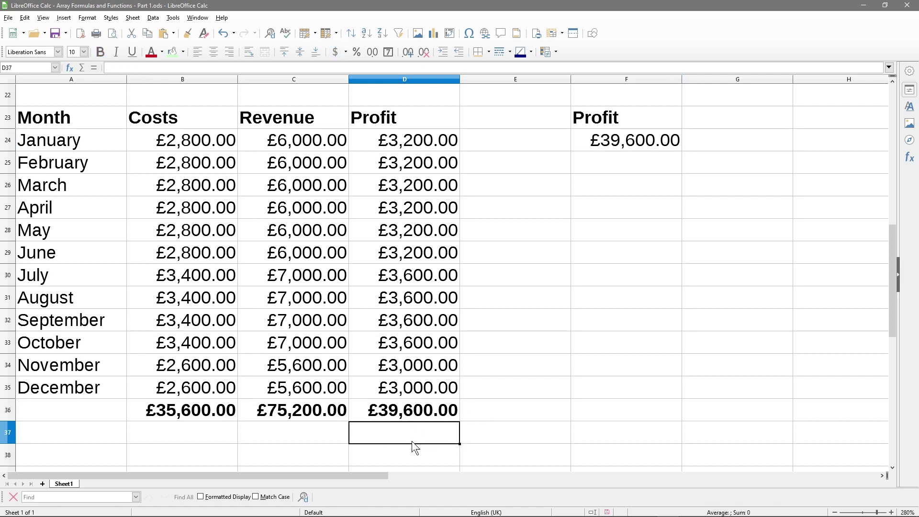
pyautogui.write('=')
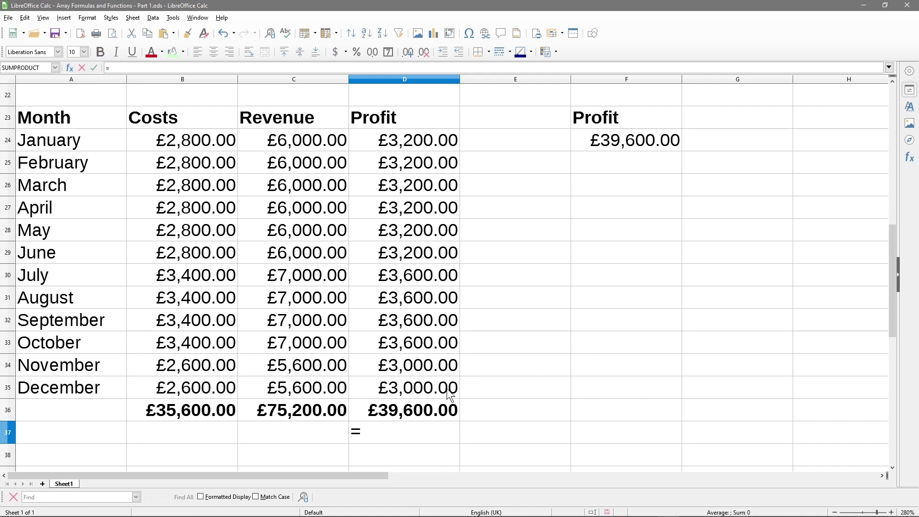
pyautogui.click(392, 409)
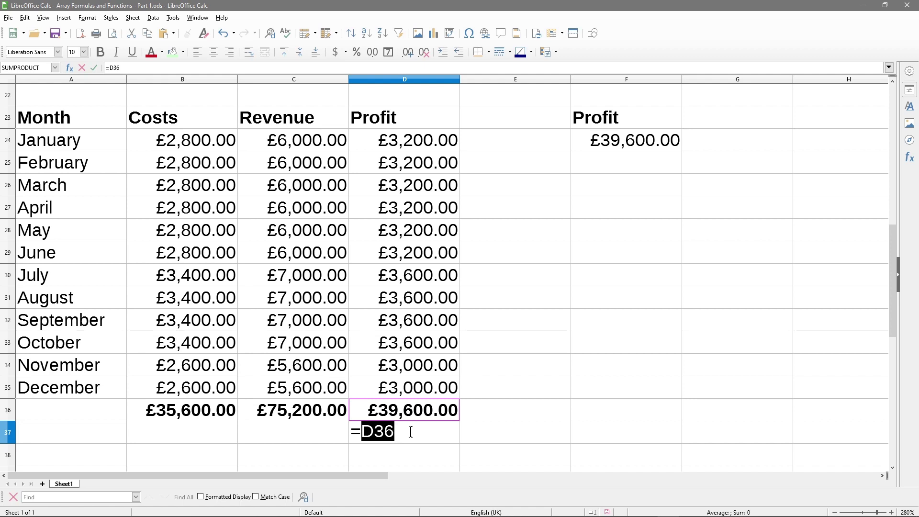
pyautogui.write('/12')
pyautogui.press('Return')
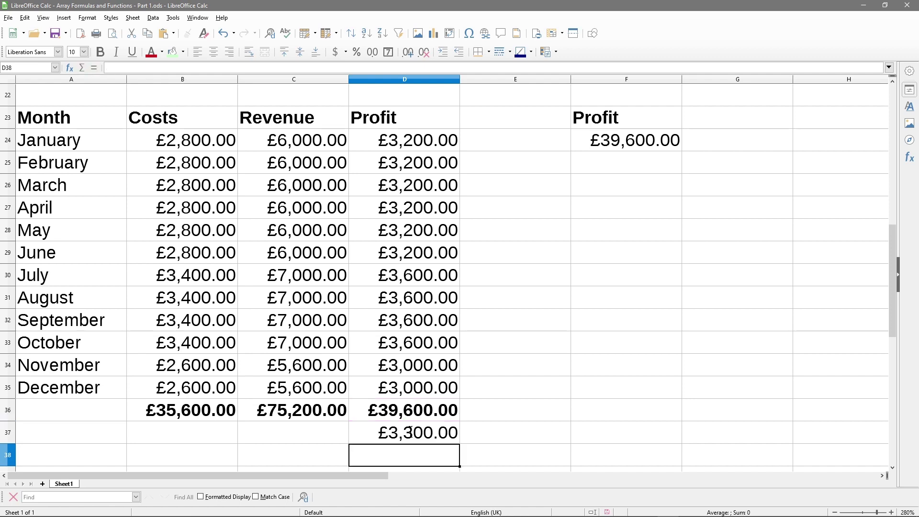
# Label the average in D37 by entering "< Average Profit Per Month" in E37
pyautogui.click(433, 434)
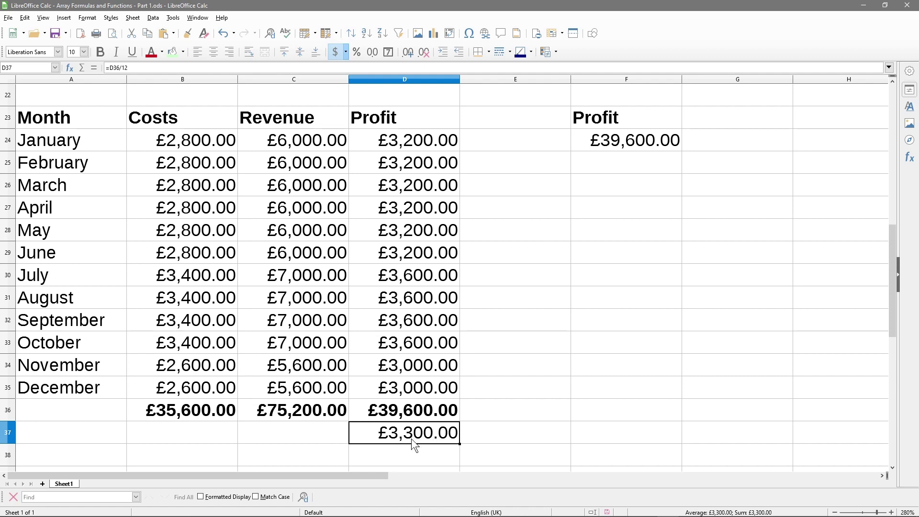
pyautogui.click(479, 436)
pyautogui.write('< Average Profit Per Month')
pyautogui.press('Return')
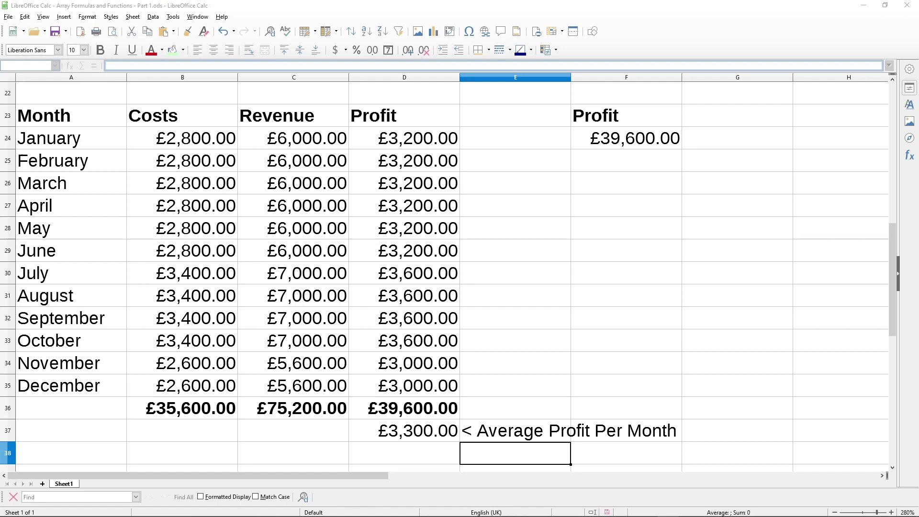
pyautogui.scroll(-1, 384, 431)
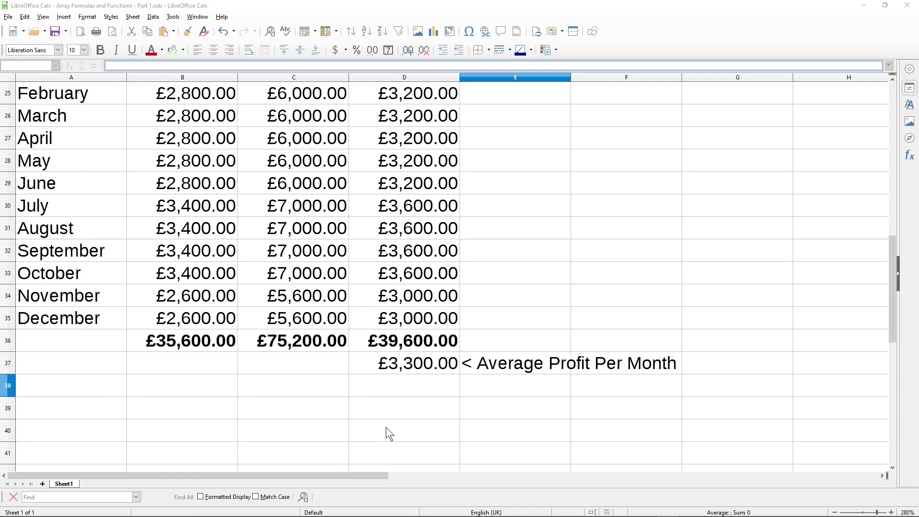
pyautogui.click(309, 385)
pyautogui.write('=')
pyautogui.click(303, 341)
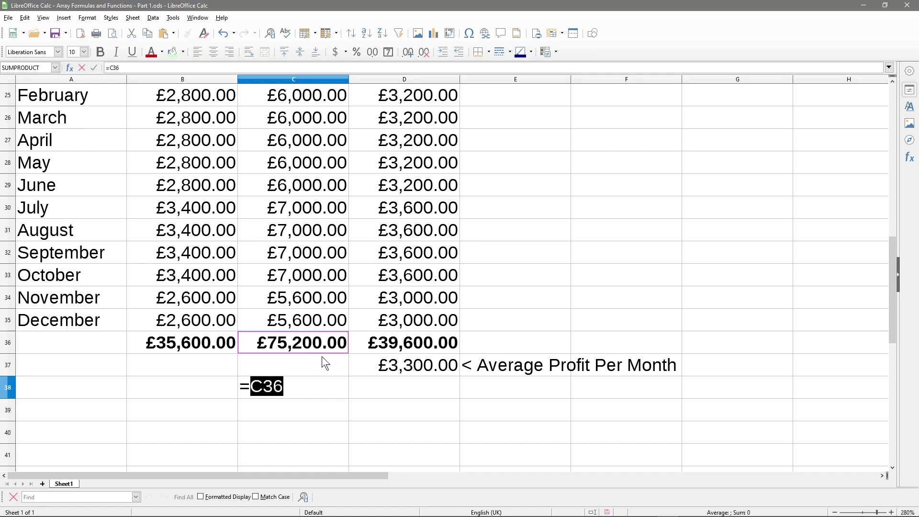
pyautogui.write('-')
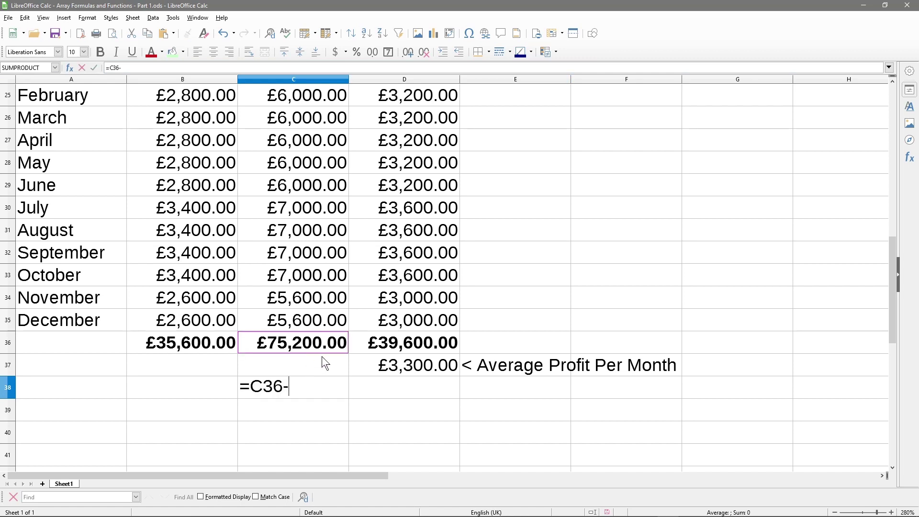
pyautogui.click(216, 343)
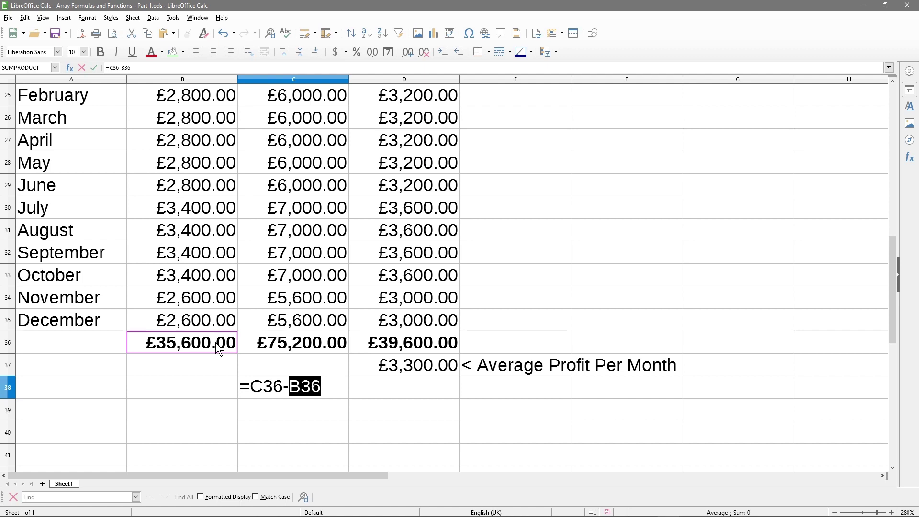
pyautogui.press('Escape')
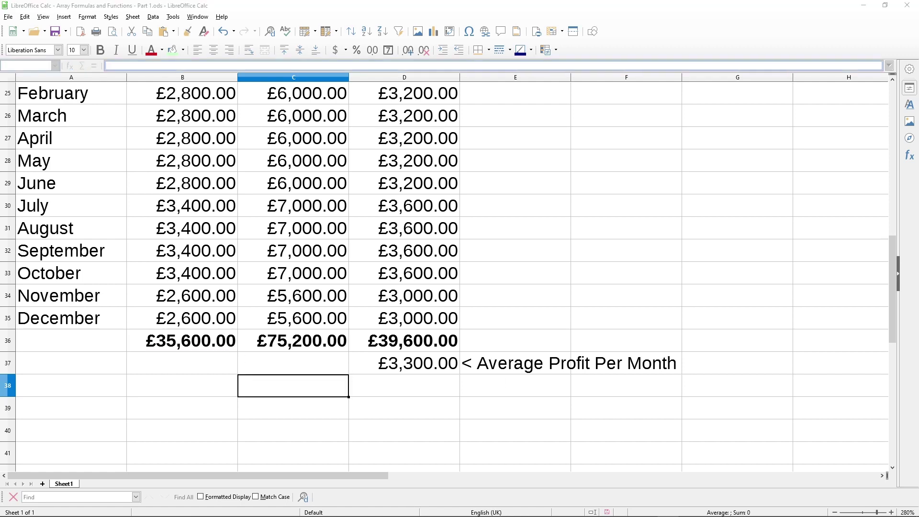
pyautogui.click(199, 366)
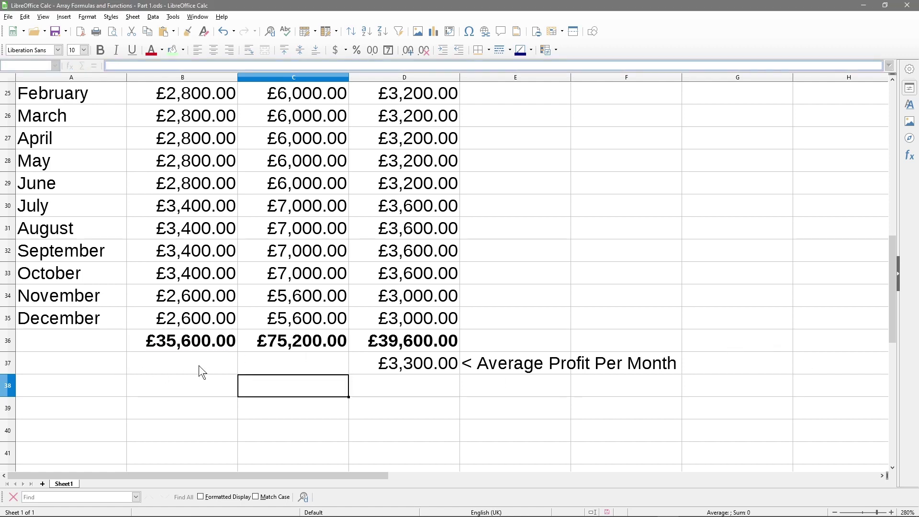
# Calculate the average monthly costs in B38 with =B36/12
pyautogui.click(218, 383)
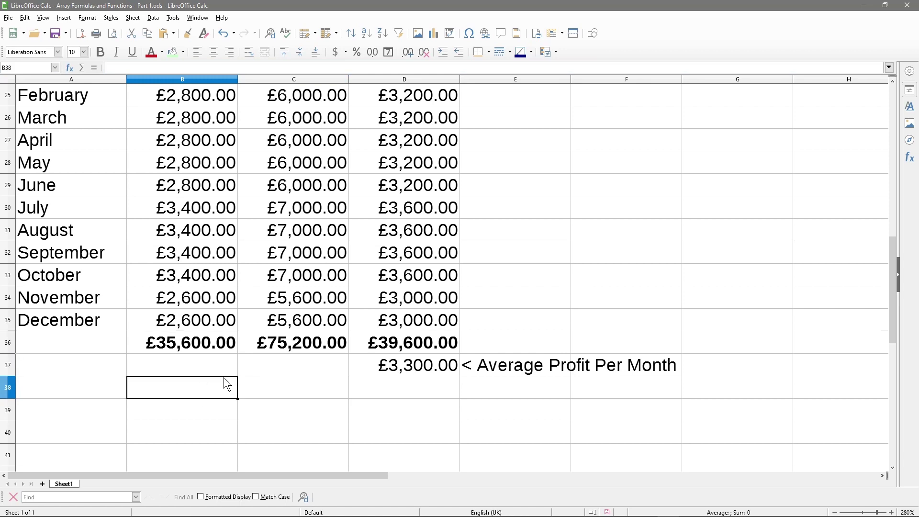
pyautogui.write('=')
pyautogui.click(199, 348)
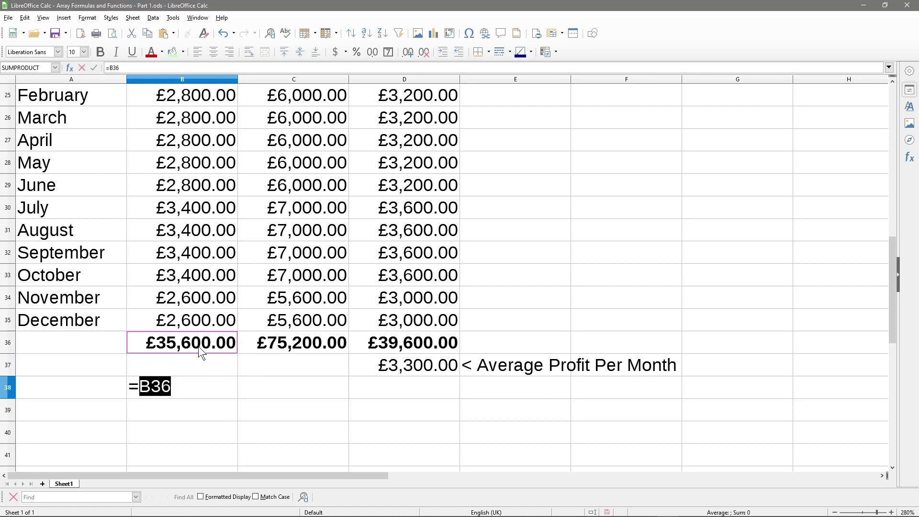
pyautogui.write('/12')
pyautogui.press('Return')
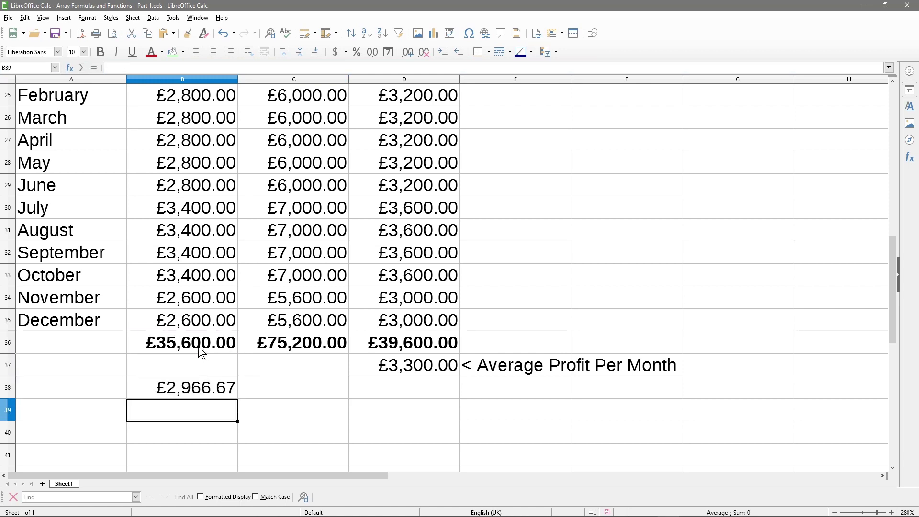
# Calculate the average monthly revenue in C38 with =C36/12
pyautogui.click(278, 344)
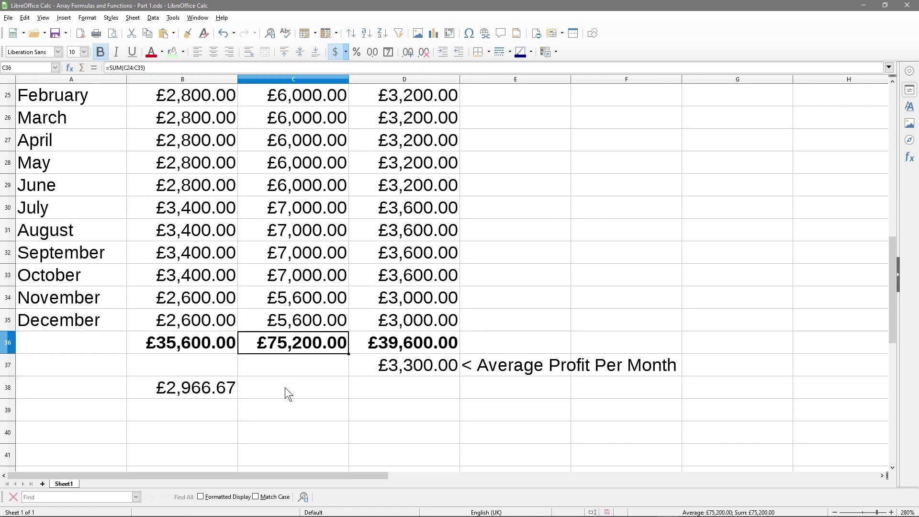
pyautogui.click(285, 386)
pyautogui.write('=')
pyautogui.click(288, 346)
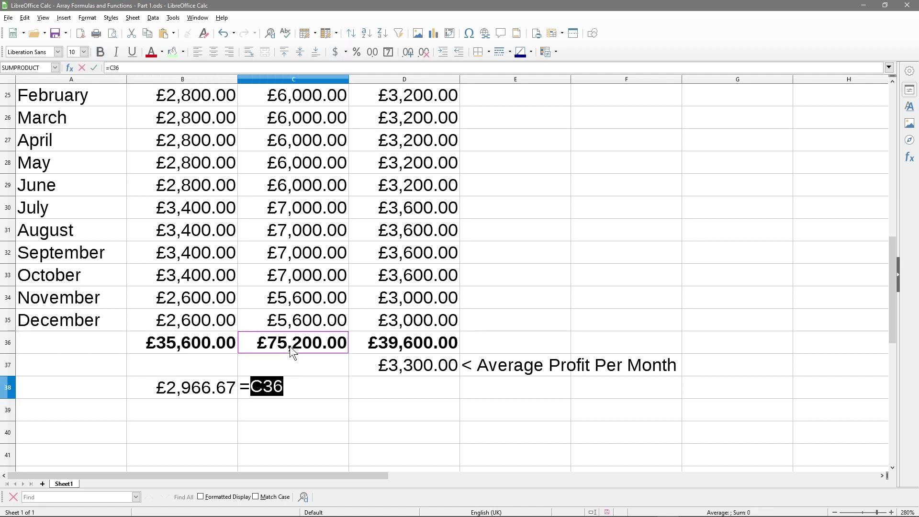
pyautogui.write('/12')
pyautogui.press('Return')
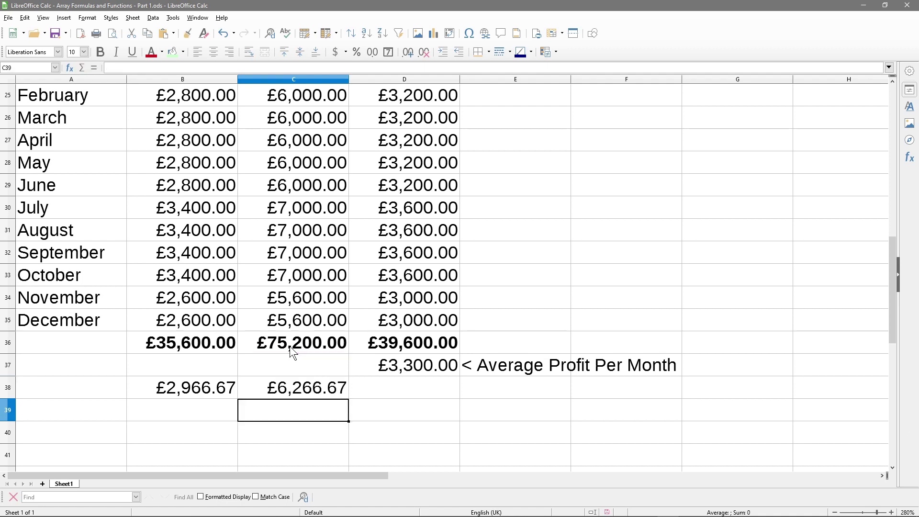
# Calculate the average monthly profit in D38 by subtracting average costs from average revenue with =C38-B38
pyautogui.click(409, 388)
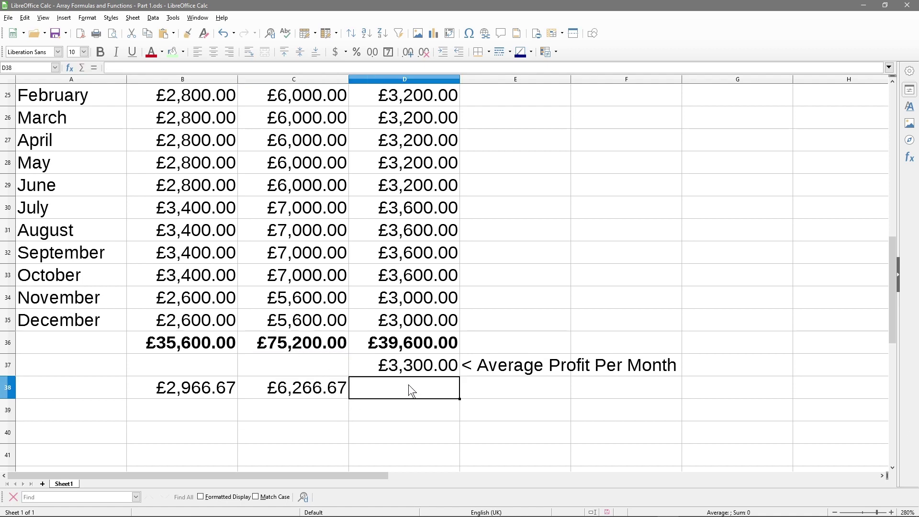
pyautogui.click(311, 390)
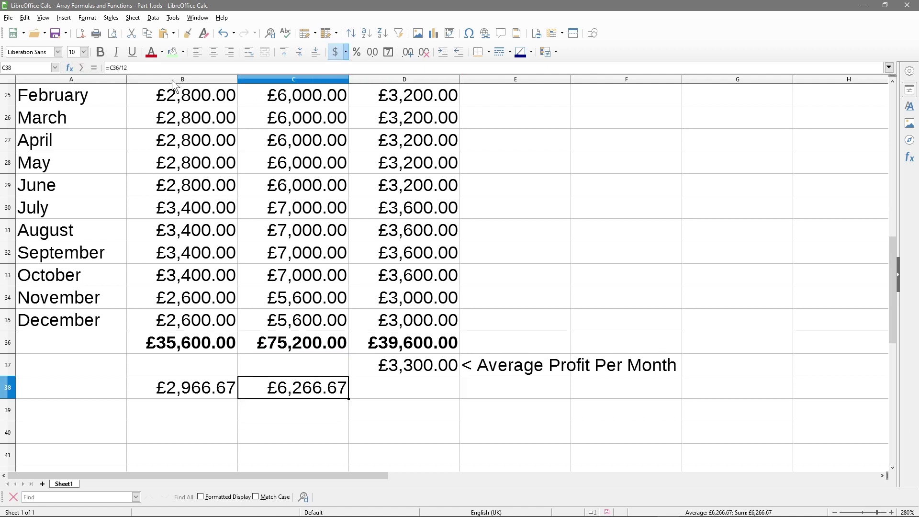
pyautogui.click(399, 392)
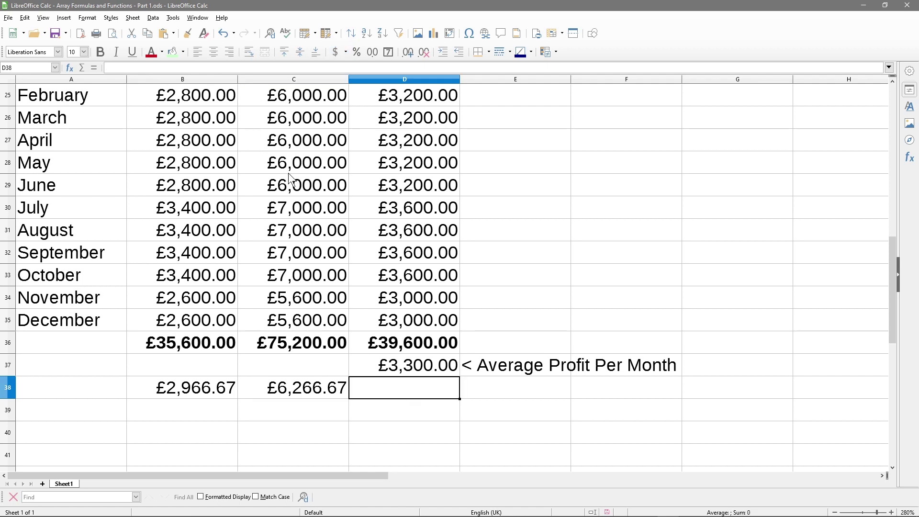
pyautogui.write('=')
pyautogui.click(305, 388)
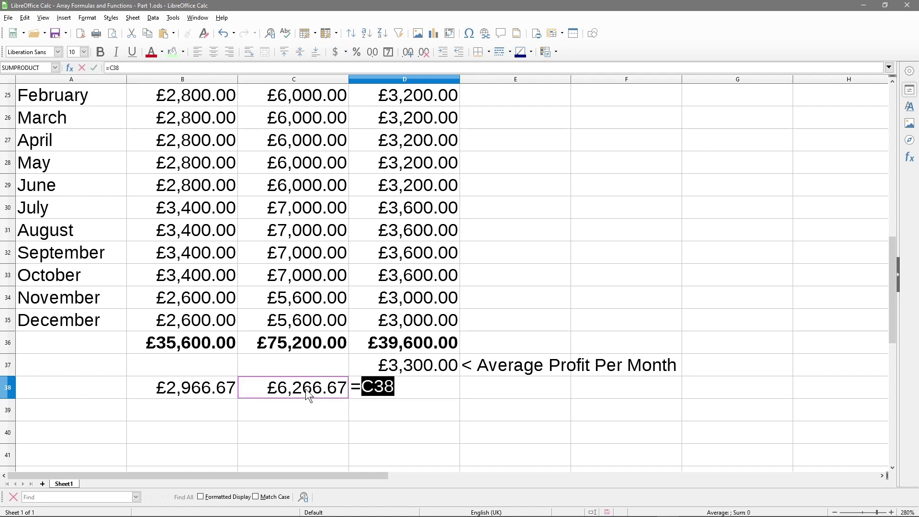
pyautogui.write('-')
pyautogui.click(205, 389)
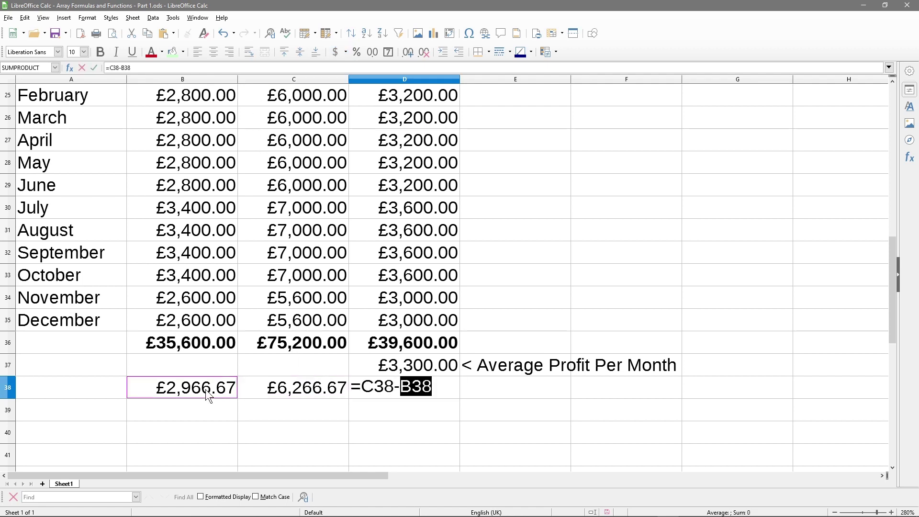
pyautogui.press('Return')
# Review how the revenue and costs totals in row 36 lead to the averages and profit formula in B38:D38
pyautogui.click(385, 394)
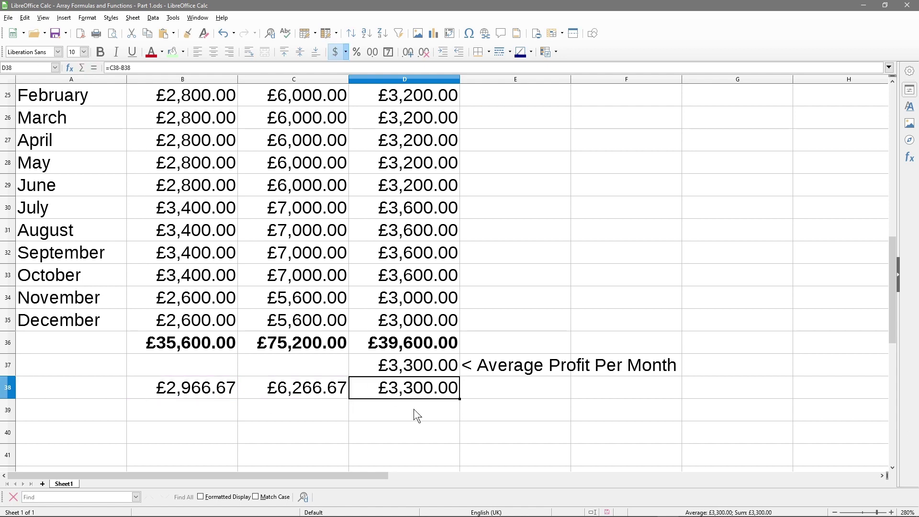
pyautogui.click(294, 343)
pyautogui.moveTo(294, 343); pyautogui.dragTo(298, 252)
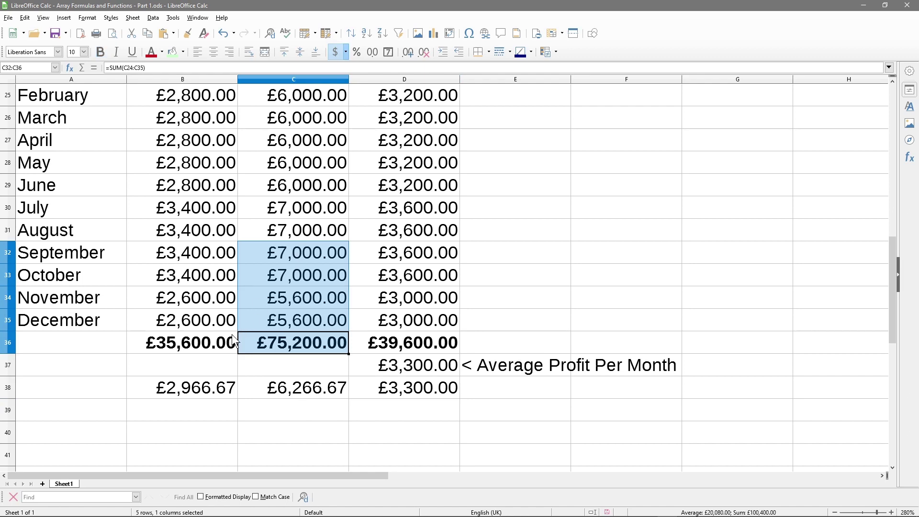
pyautogui.moveTo(215, 349); pyautogui.dragTo(214, 252)
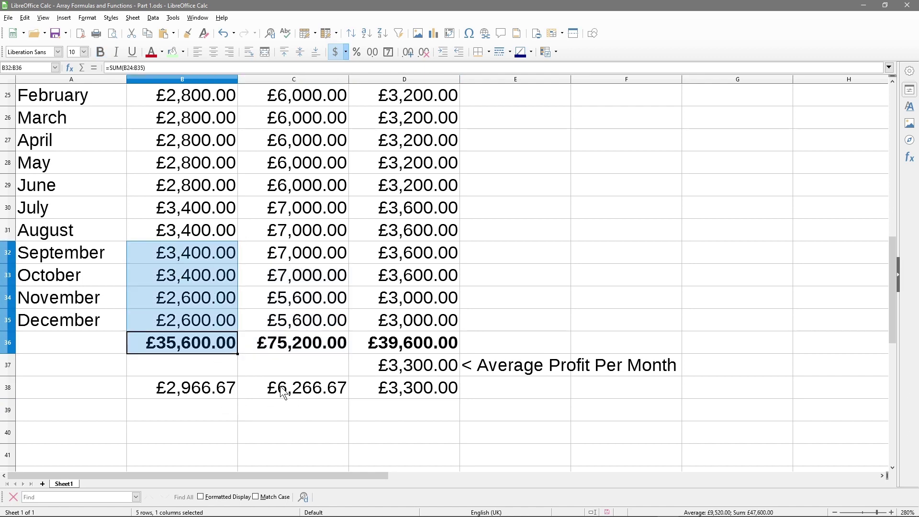
pyautogui.click(292, 389)
pyautogui.click(219, 384)
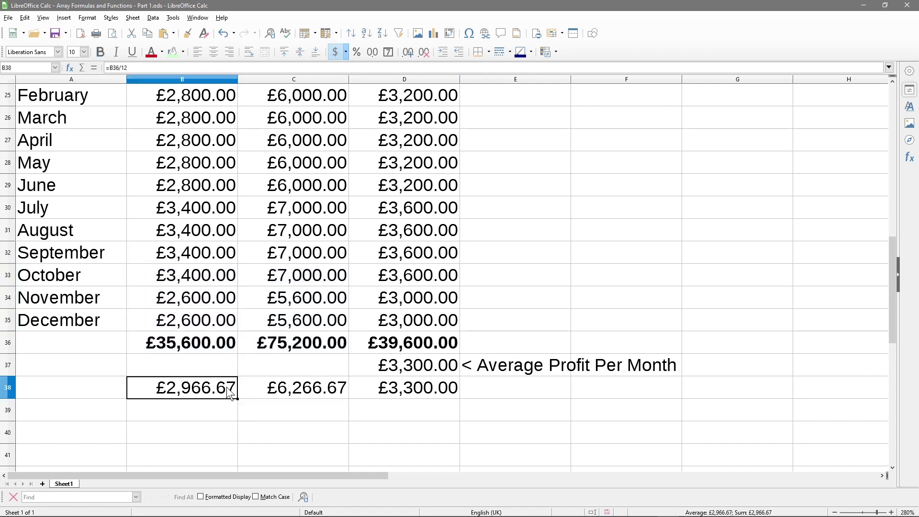
pyautogui.click(398, 395)
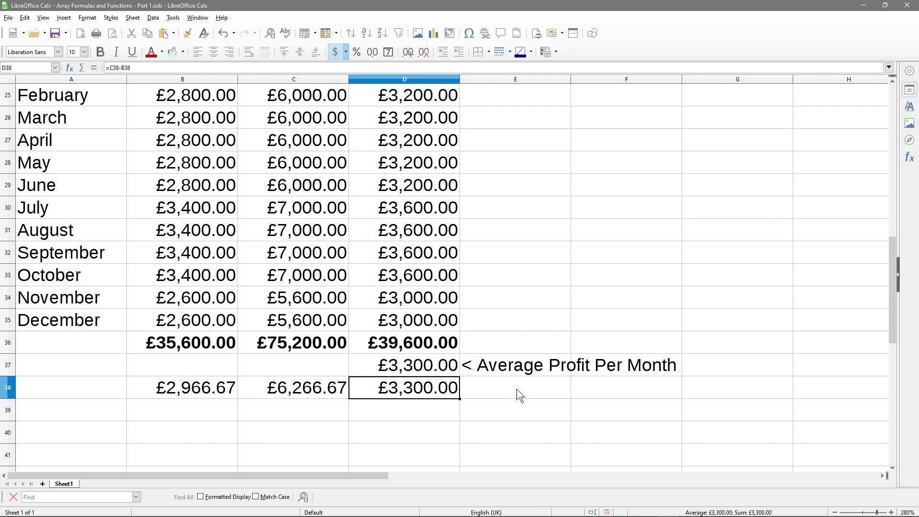
# Copy the "< Average Profit Per Month" label from E37 to E38
pyautogui.click(515, 367)
pyautogui.hotkey('ctrl', 'c')
pyautogui.click(489, 389)
pyautogui.hotkey('ctrl', 'v')
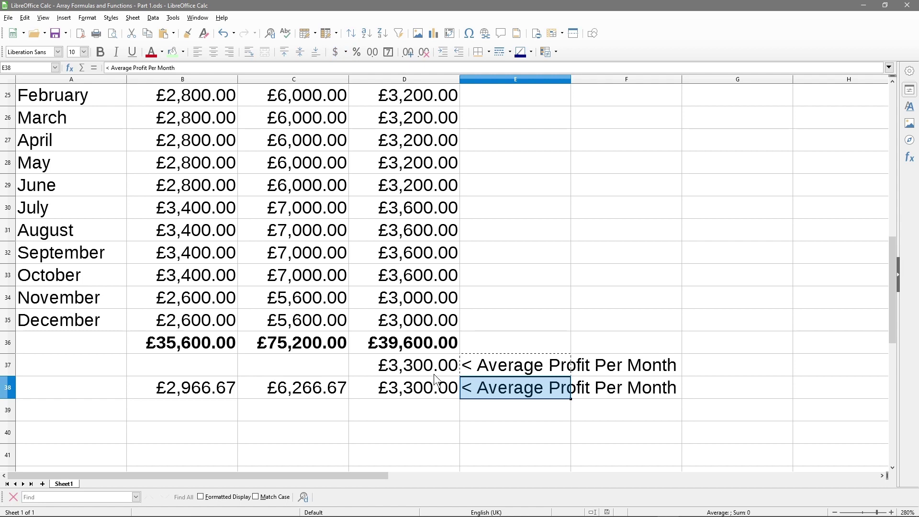
# Calculate the average of the monthly profits in D39 with =AVERAGE(D24:D35)
pyautogui.click(433, 404)
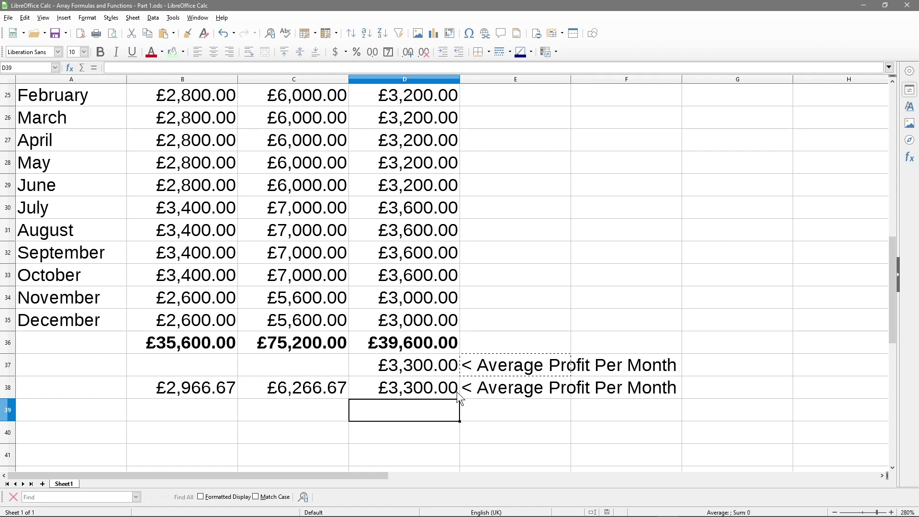
pyautogui.write('=A')
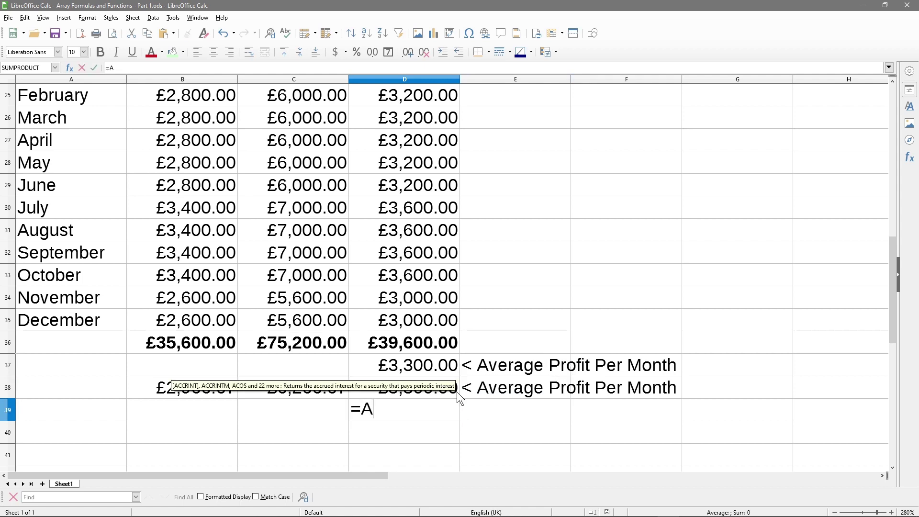
pyautogui.write('verage')
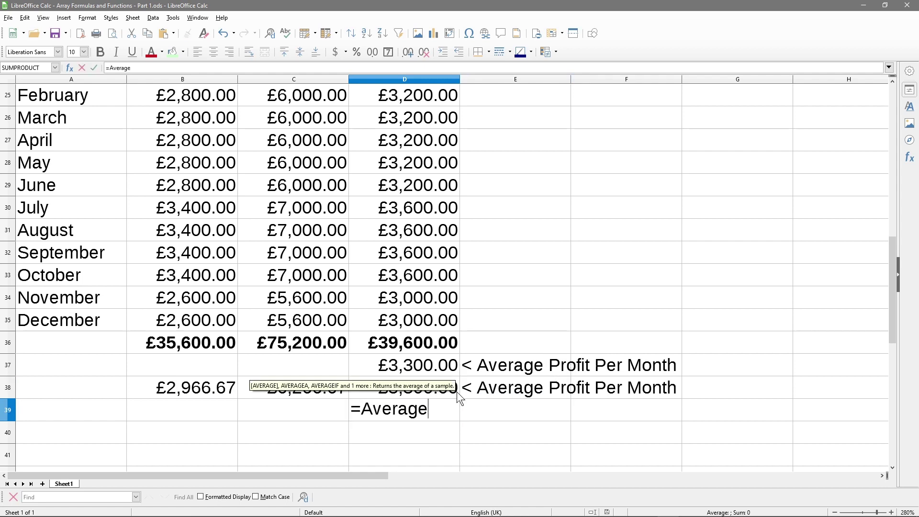
pyautogui.press('Return')
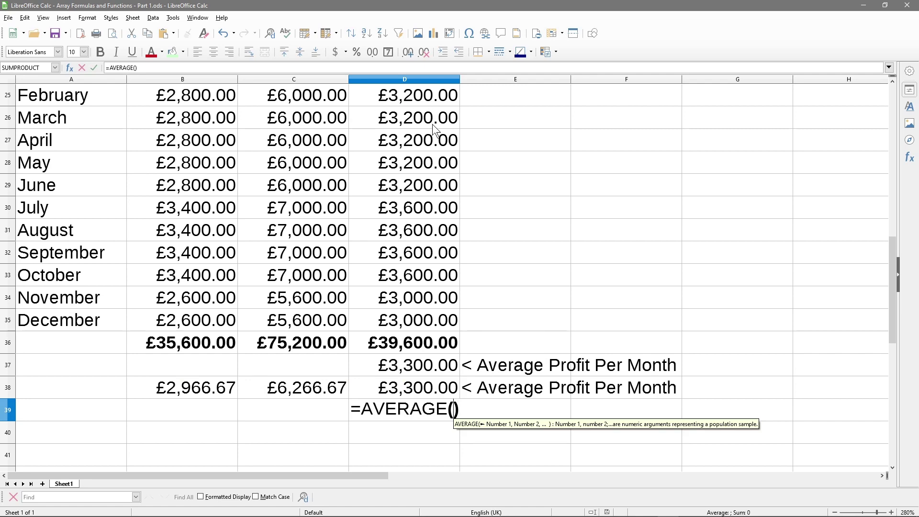
pyautogui.scroll(1, 425, 159)
pyautogui.moveTo(422, 146); pyautogui.dragTo(428, 386)
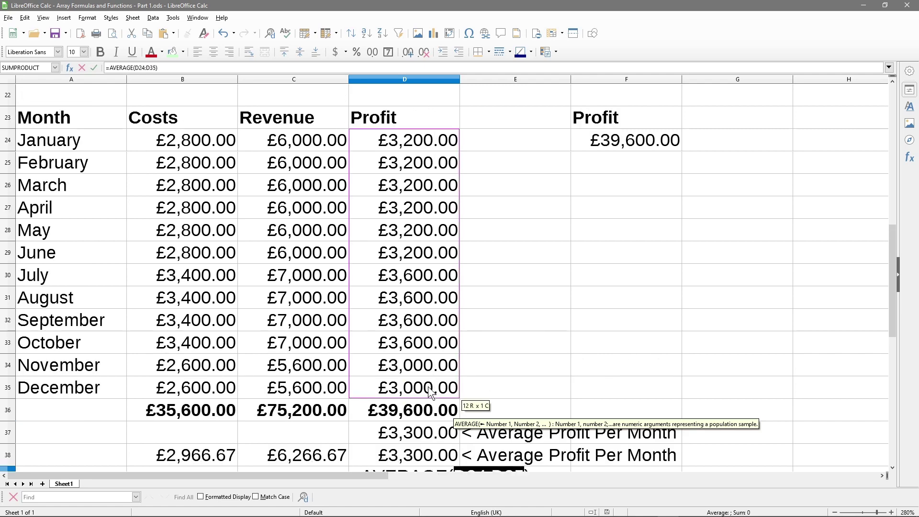
pyautogui.scroll(-2, 538, 338)
pyautogui.press('Return')
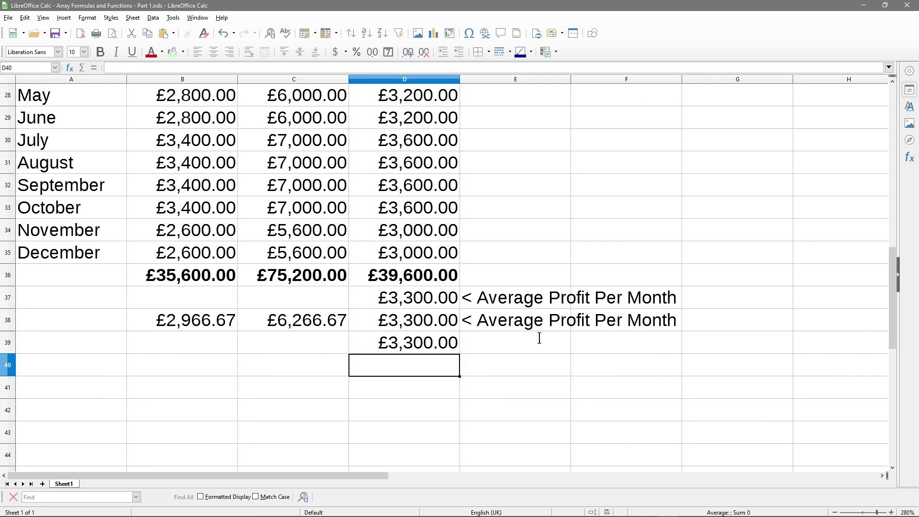
# Copy the "< Average Profit Per Month" label from E38 to E39 and clear the copy marker
pyautogui.click(488, 319)
pyautogui.hotkey('ctrl', 'c')
pyautogui.click(489, 340)
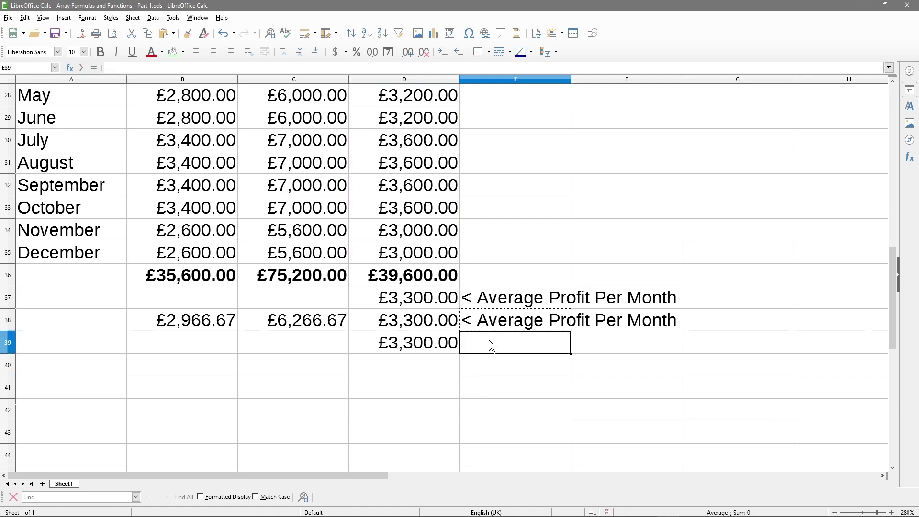
pyautogui.hotkey('ctrl', 'v')
pyautogui.click(416, 341)
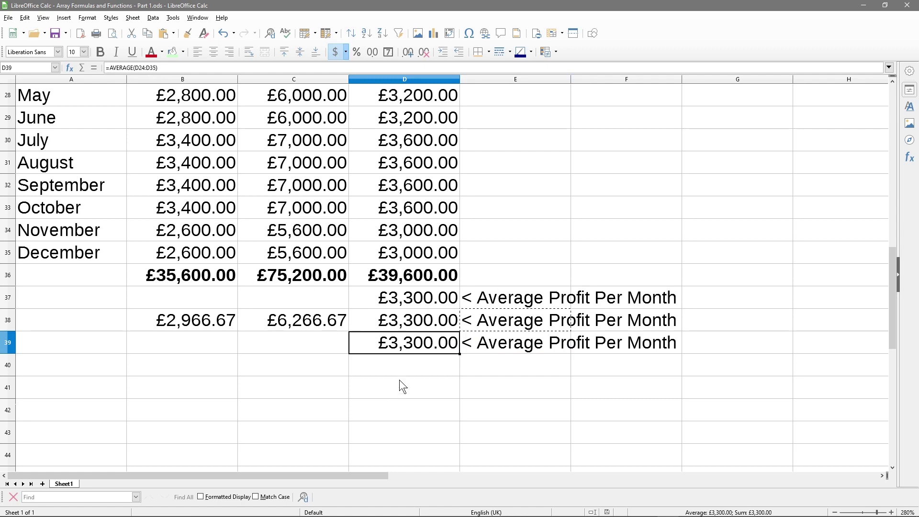
pyautogui.press('Escape')
# Add a bold "Average" heading in G23 beside the array Profit heading
pyautogui.scroll(3, 550, 316)
pyautogui.scroll(-1, 602, 283)
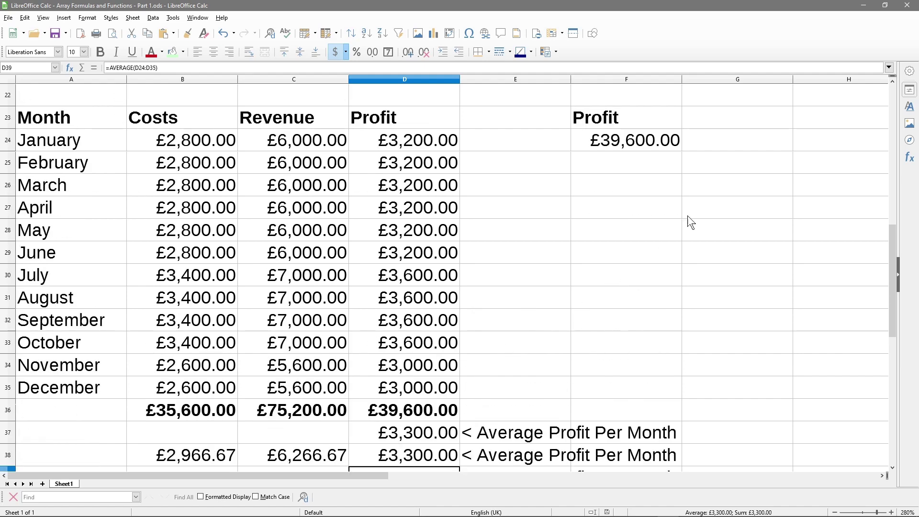
pyautogui.click(701, 120)
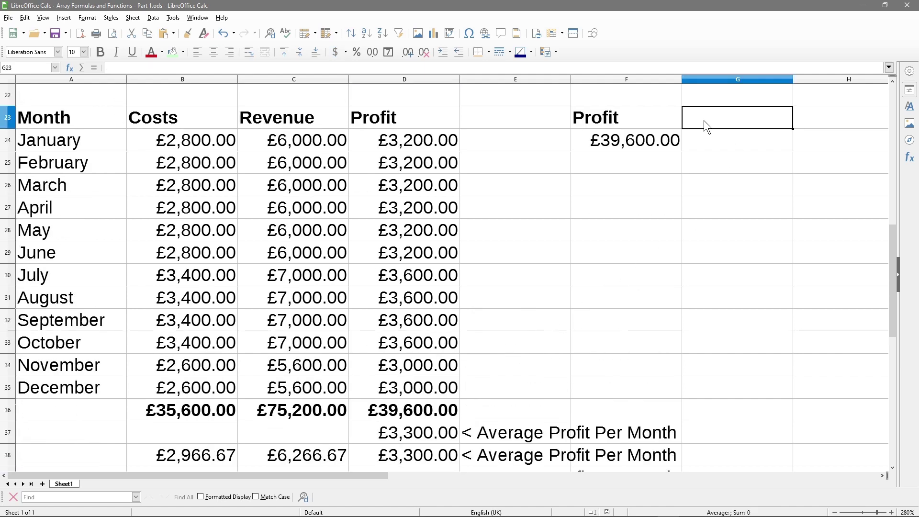
pyautogui.write('Average')
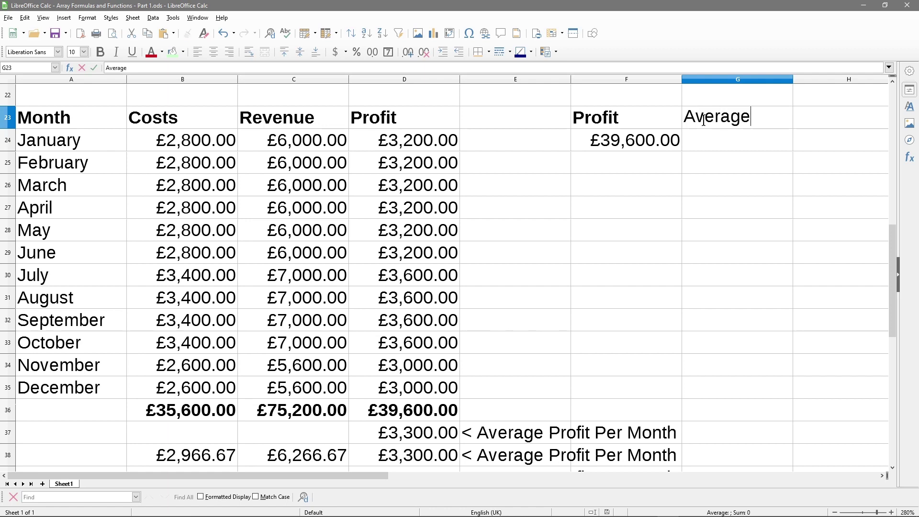
pyautogui.press('Return')
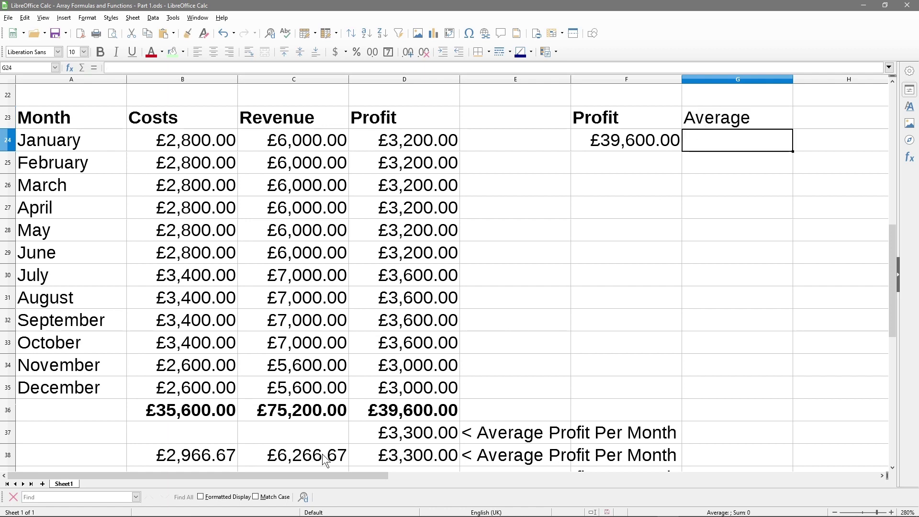
pyautogui.click(726, 119)
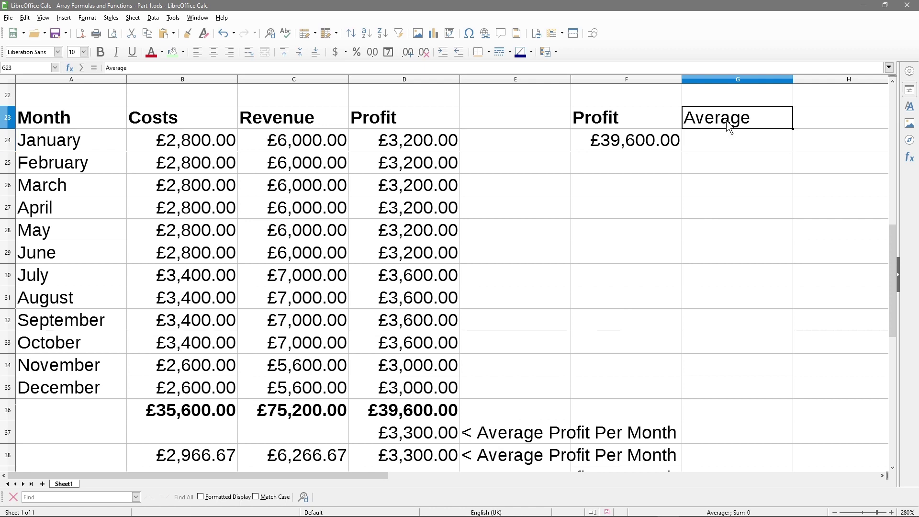
pyautogui.hotkey('ctrl', 'b')
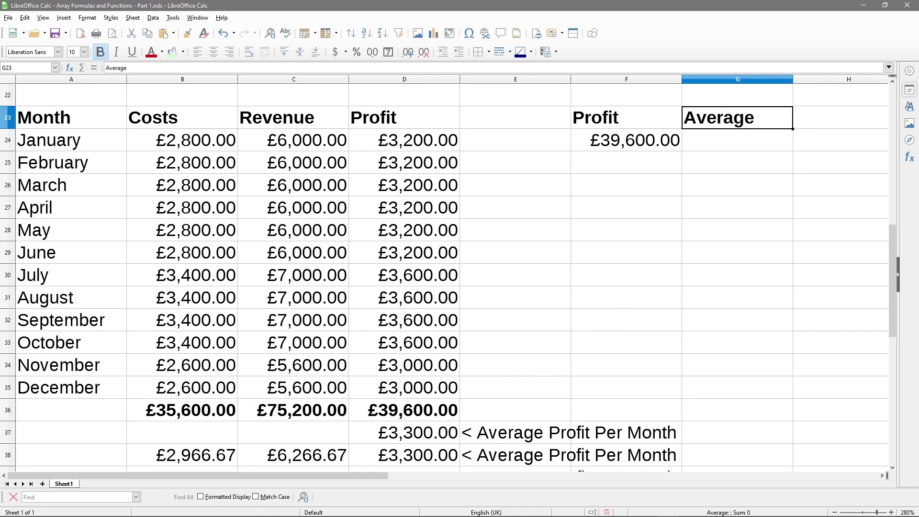
pyautogui.hotkey('ctrl', 'n')
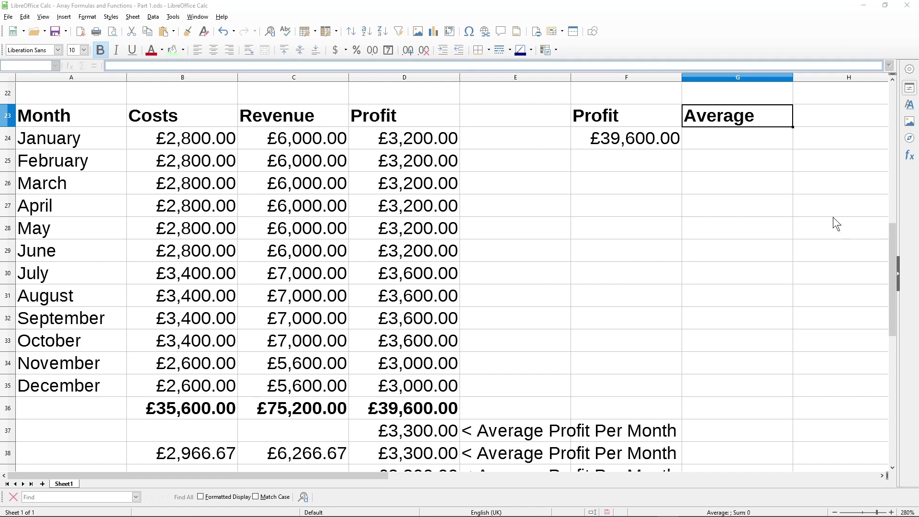
# Calculate the average monthly profit in G24 with the array formula {=AVERAGE(C24:C35-B24:B35)}
pyautogui.click(727, 138)
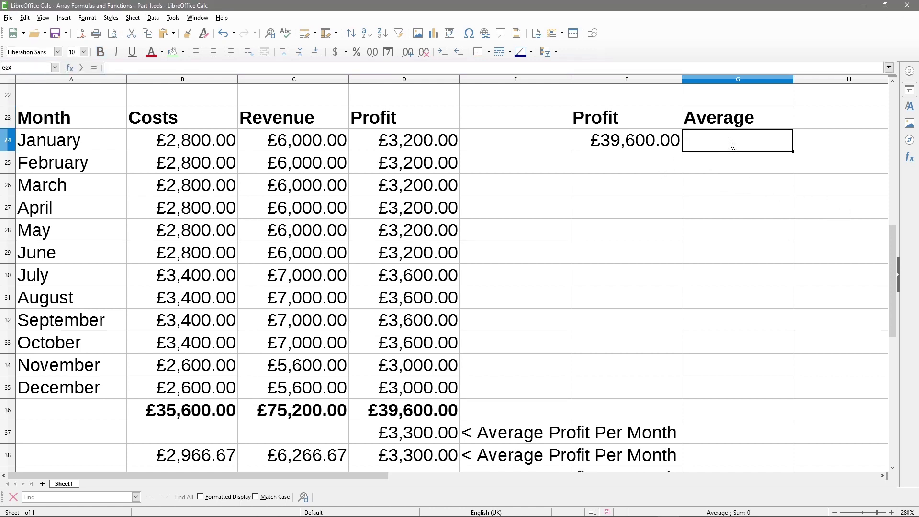
pyautogui.write('=A')
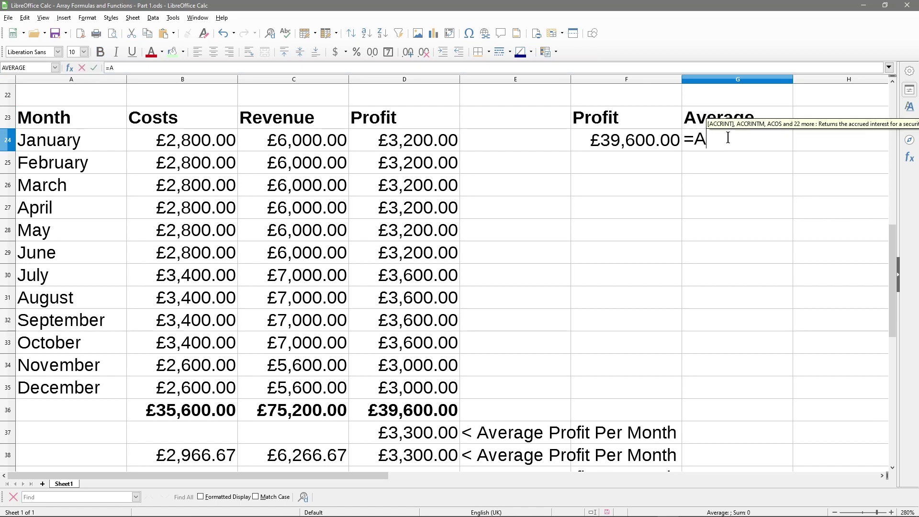
pyautogui.write('verage')
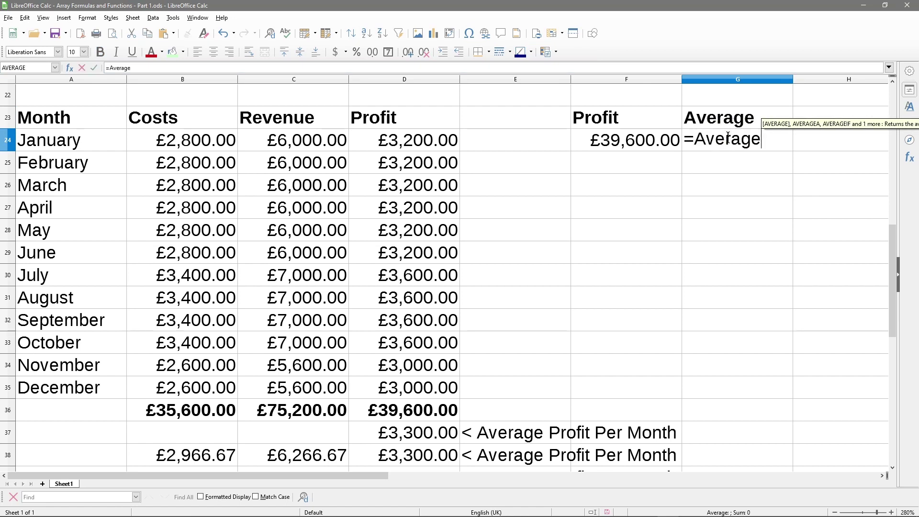
pyautogui.press('Return')
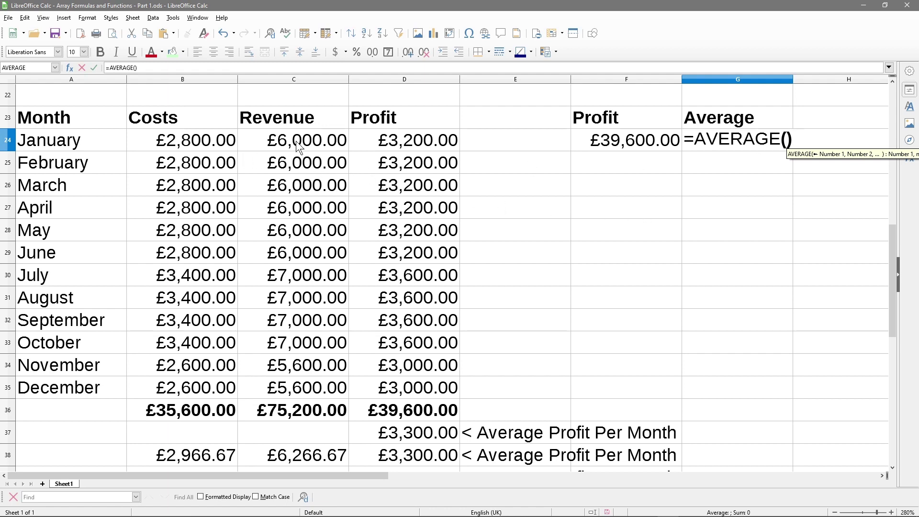
pyautogui.moveTo(295, 141); pyautogui.dragTo(289, 390)
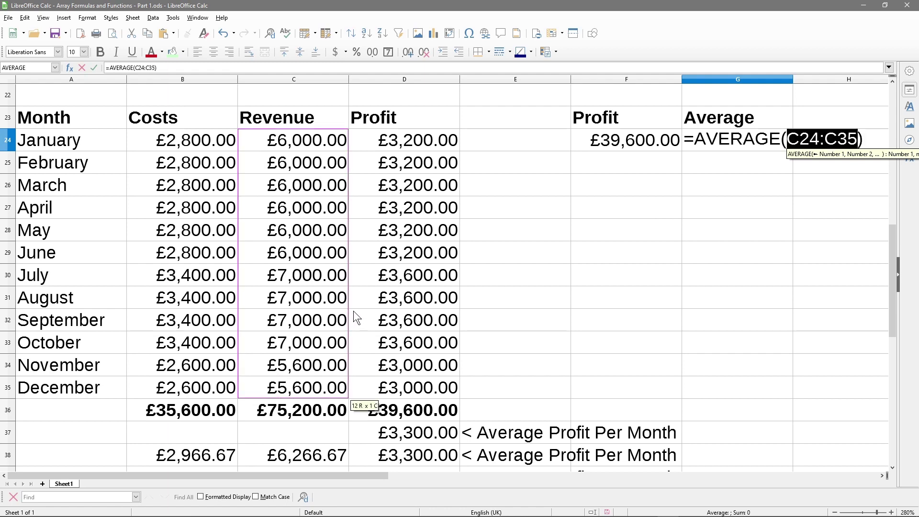
pyautogui.write('-')
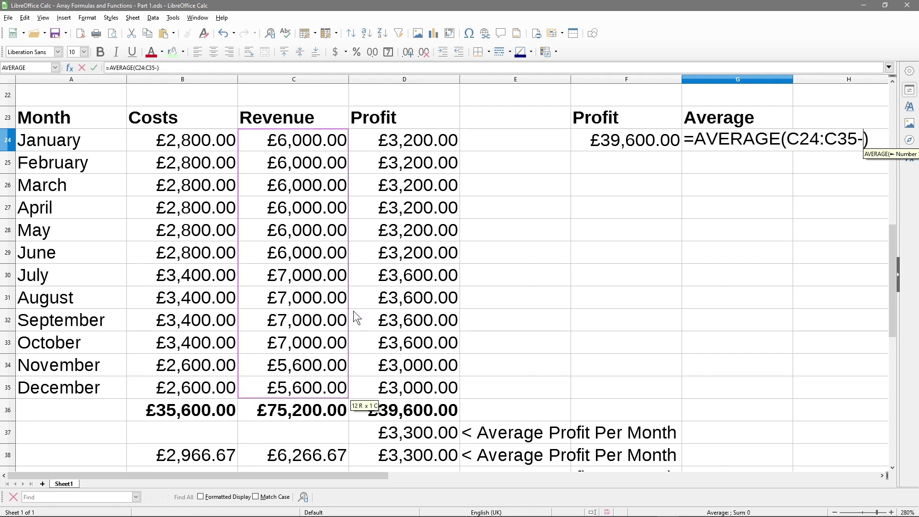
pyautogui.click(182, 142)
pyautogui.moveTo(182, 142); pyautogui.dragTo(198, 396)
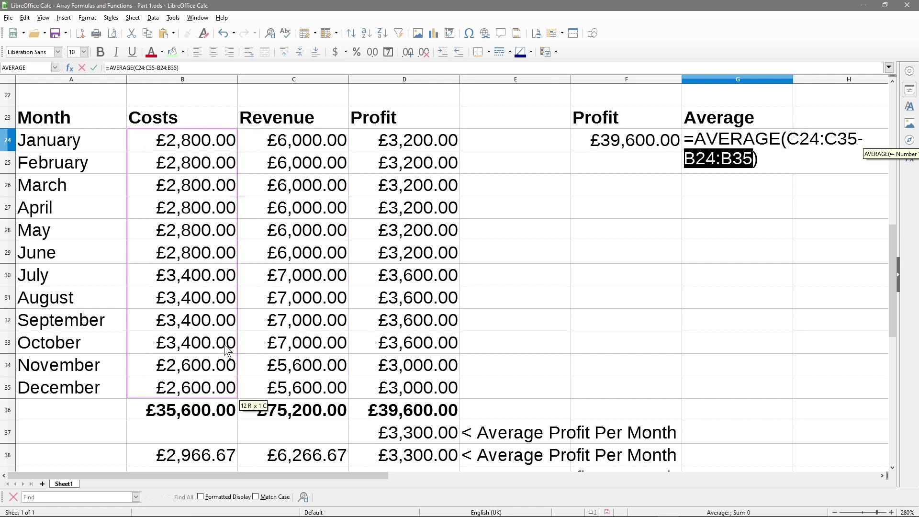
pyautogui.hotkey('ctrl', 'shift', 'Return')
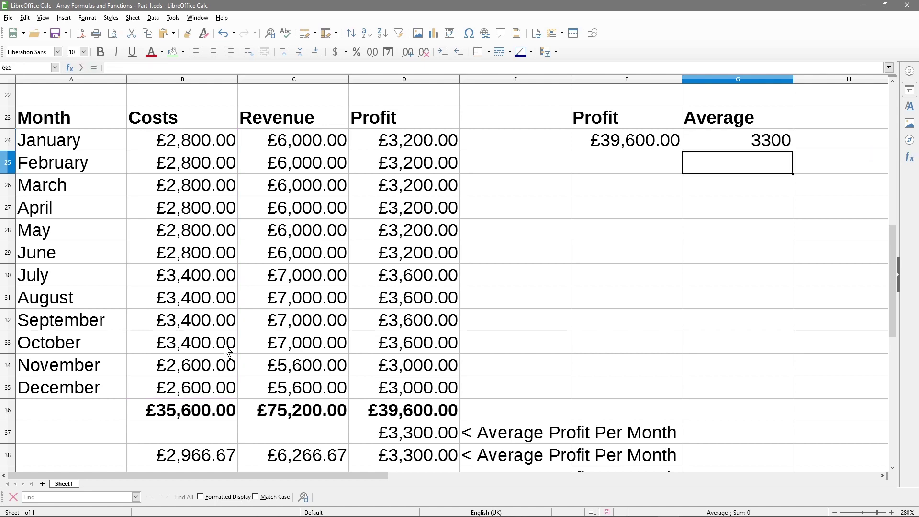
# Format the array average in G24 as Currency
pyautogui.click(735, 141)
pyautogui.rightClick(737, 138)
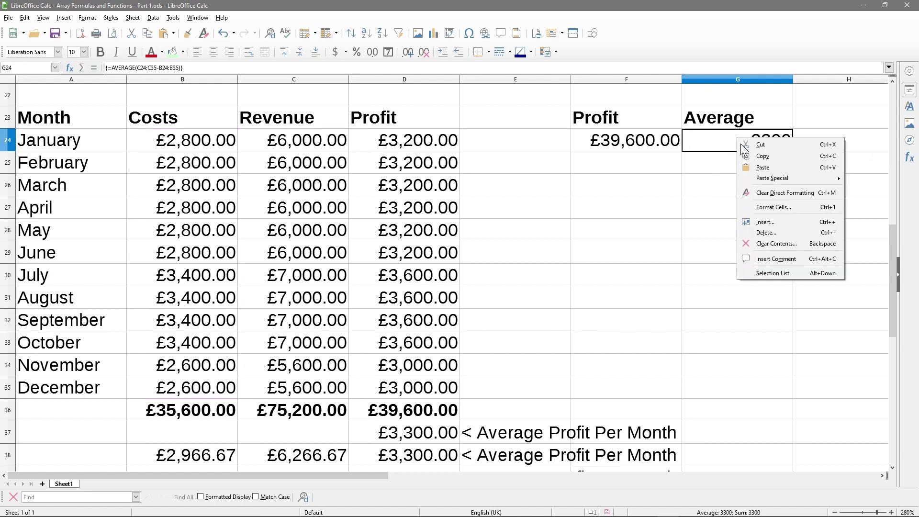
pyautogui.click(771, 207)
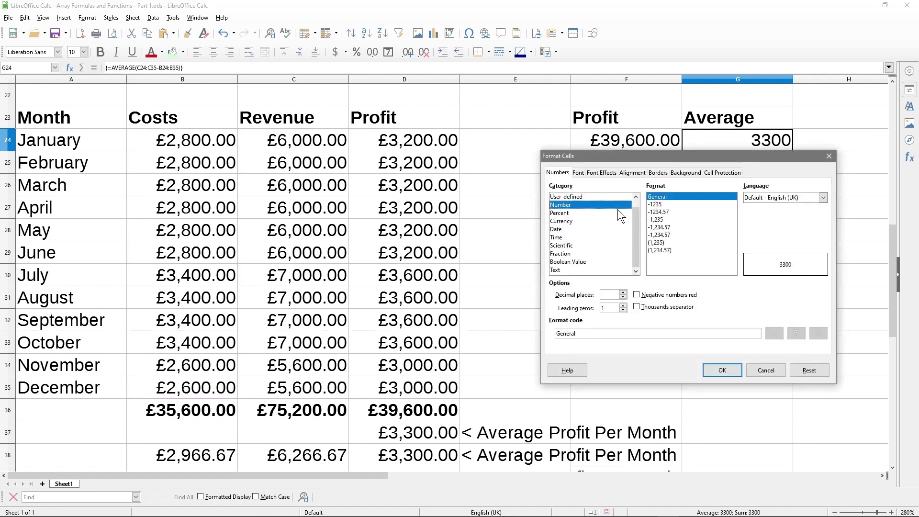
pyautogui.click(571, 221)
pyautogui.click(722, 370)
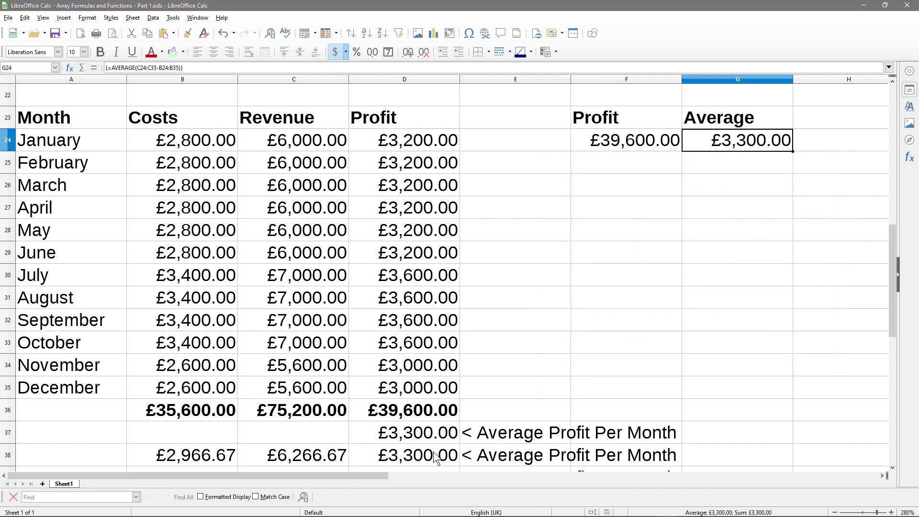
# Set January's cost in B24 to 3000 and compare the conventional averages in D37:D39 with the array average in G24
pyautogui.scroll(-1, 430, 438)
pyautogui.scroll(1, 432, 387)
pyautogui.keyDown('ctrl'); pyautogui.scroll(-1, 454, 376); pyautogui.keyUp('ctrl')
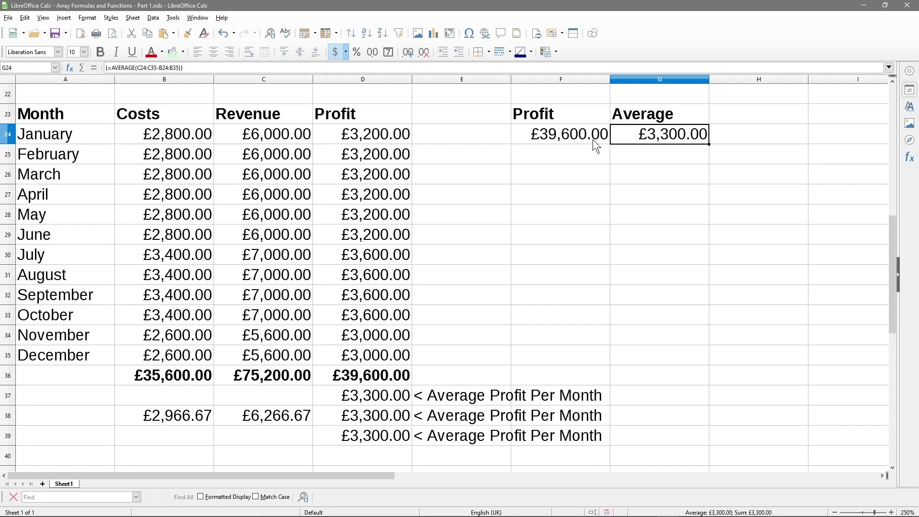
pyautogui.scroll(1, 642, 144)
pyautogui.scroll(-1, 663, 162)
pyautogui.moveTo(363, 129); pyautogui.dragTo(440, 437)
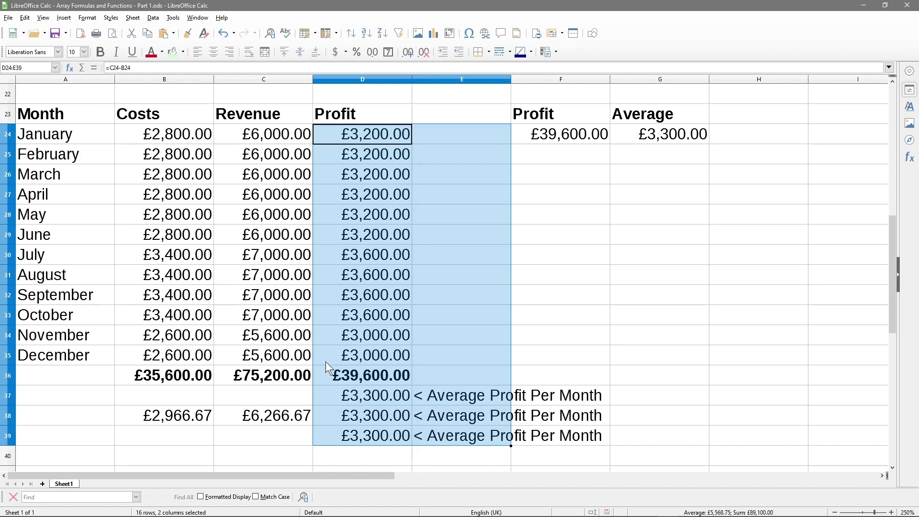
pyautogui.click(191, 139)
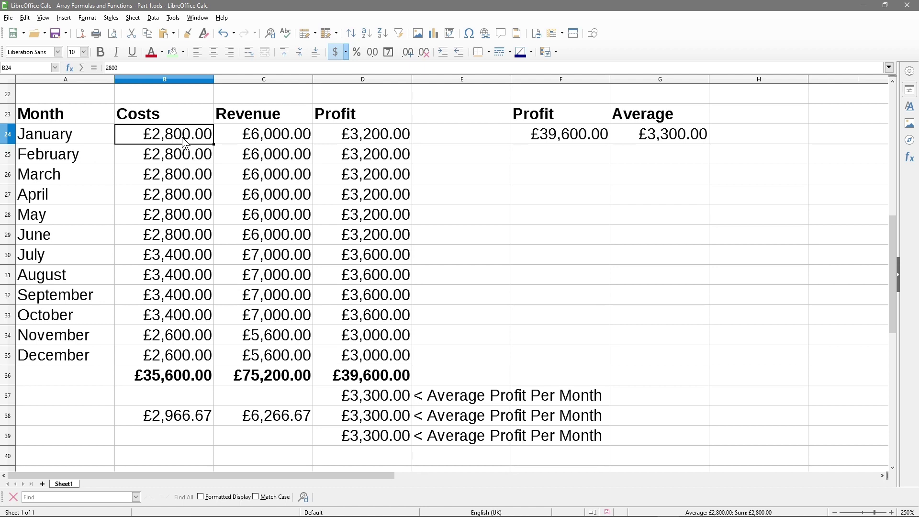
pyautogui.write('3000')
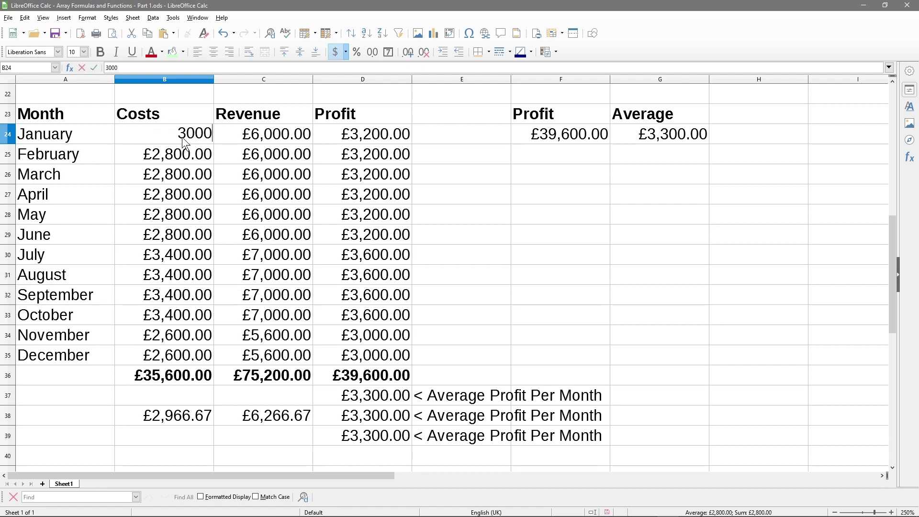
pyautogui.press('Return')
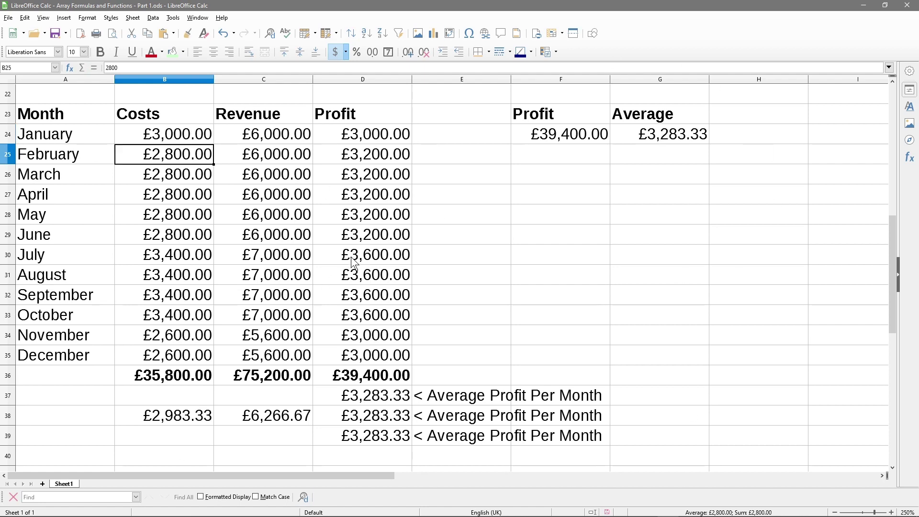
pyautogui.click(380, 400)
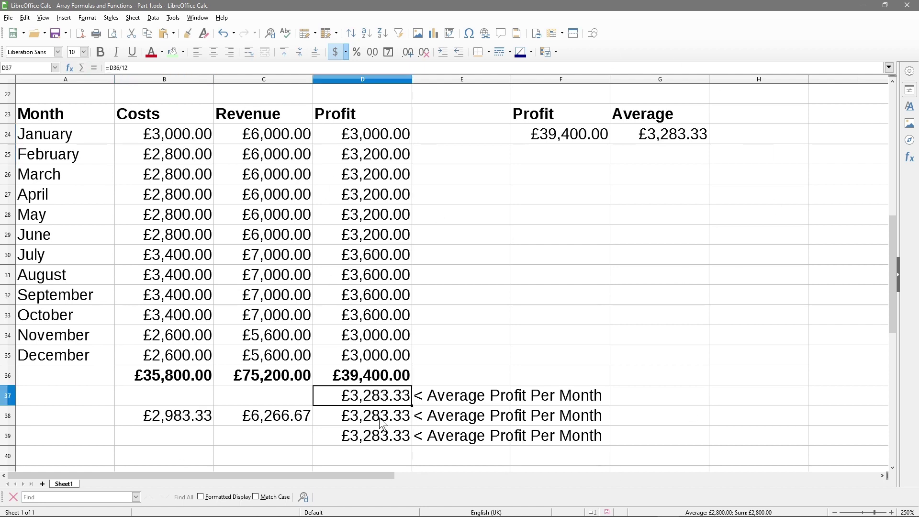
pyautogui.click(382, 422)
pyautogui.click(380, 436)
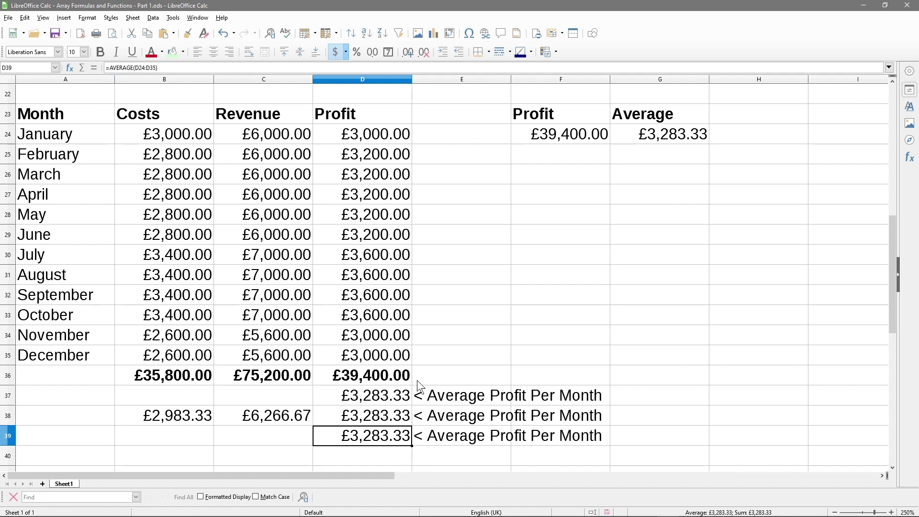
pyautogui.click(668, 139)
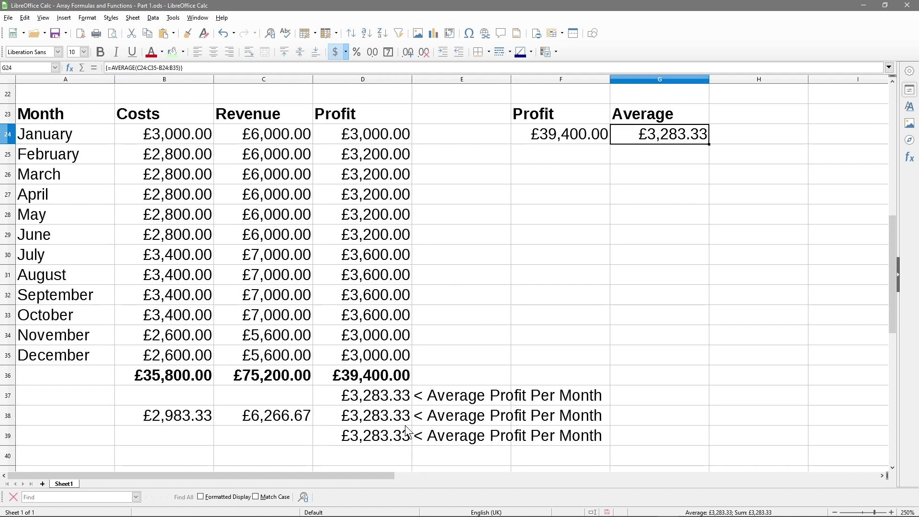
# Clear the conventional Profit column with its averages and labels in D23:E38
pyautogui.click(400, 136)
pyautogui.moveTo(381, 120); pyautogui.dragTo(433, 425)
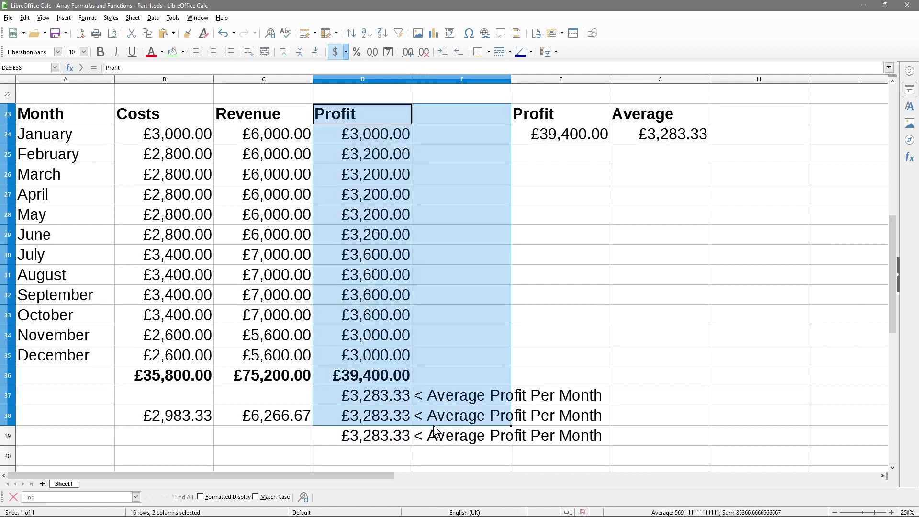
pyautogui.press('Delete')
# Clear the cost and revenue averages in B38:C38 and the leftover average and label in D39:E39
pyautogui.moveTo(189, 421); pyautogui.dragTo(289, 417)
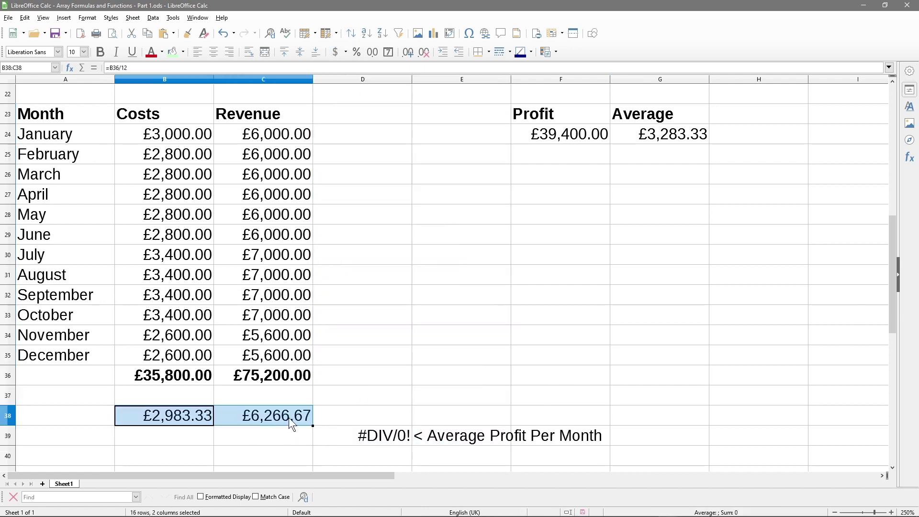
pyautogui.press('Delete')
pyautogui.click(363, 436)
pyautogui.press('Delete')
pyautogui.click(450, 435)
pyautogui.press('Delete')
pyautogui.moveTo(382, 395); pyautogui.dragTo(387, 412)
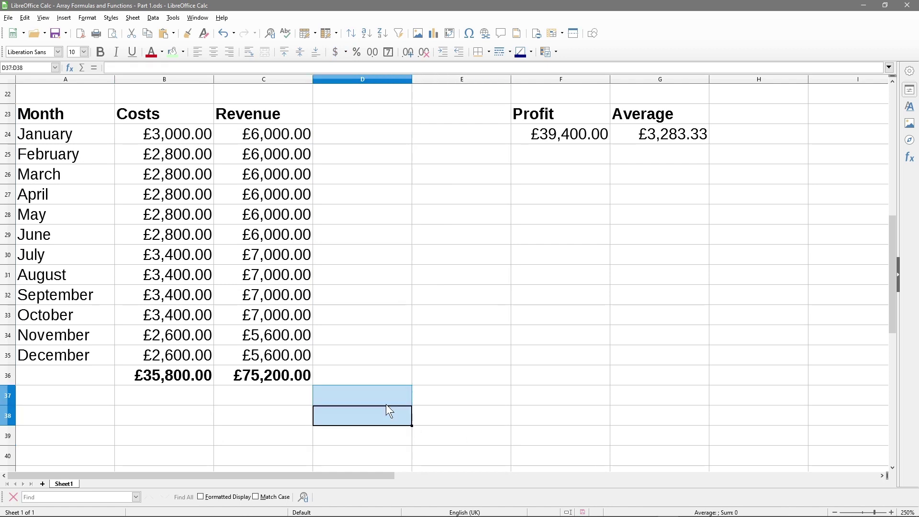
# Examine the SUMPRODUCT profit formula in F24 and the array average formula in G24 against the emptied Profit column
pyautogui.moveTo(572, 139); pyautogui.dragTo(628, 137)
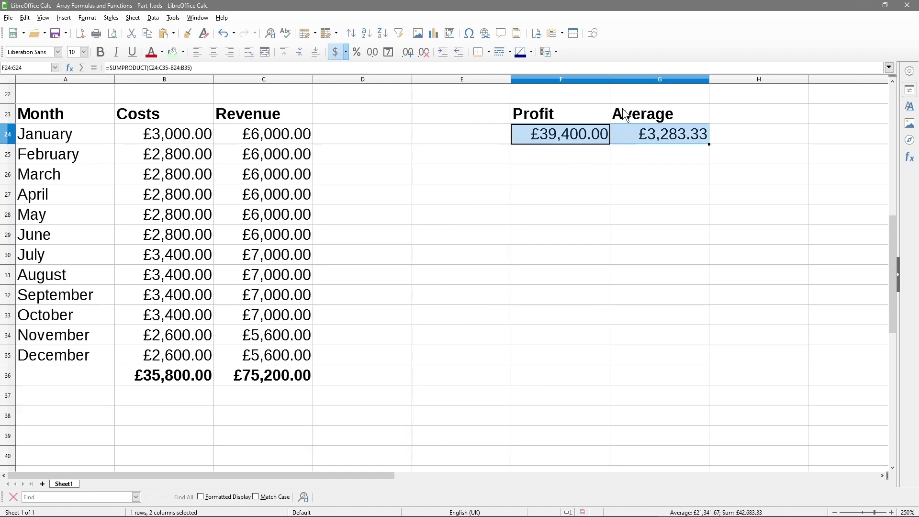
pyautogui.click(578, 116)
pyautogui.click(581, 134)
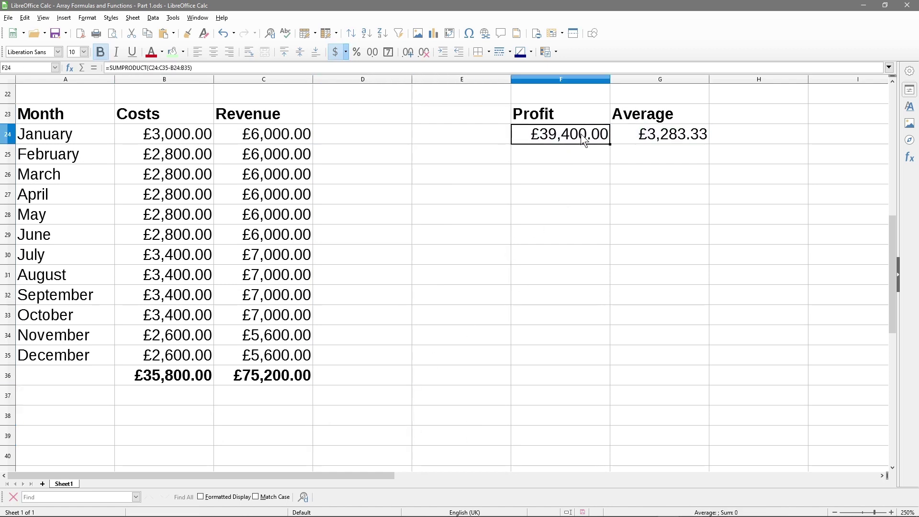
pyautogui.click(636, 115)
pyautogui.click(647, 139)
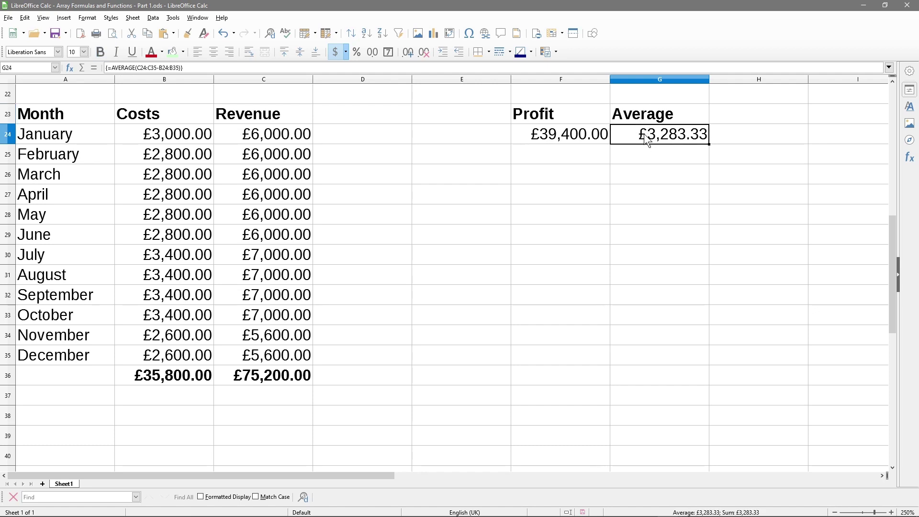
pyautogui.click(597, 134)
pyautogui.click(671, 135)
pyautogui.click(607, 135)
pyautogui.click(627, 136)
pyautogui.click(577, 138)
pyautogui.click(645, 135)
pyautogui.moveTo(341, 134); pyautogui.dragTo(365, 378)
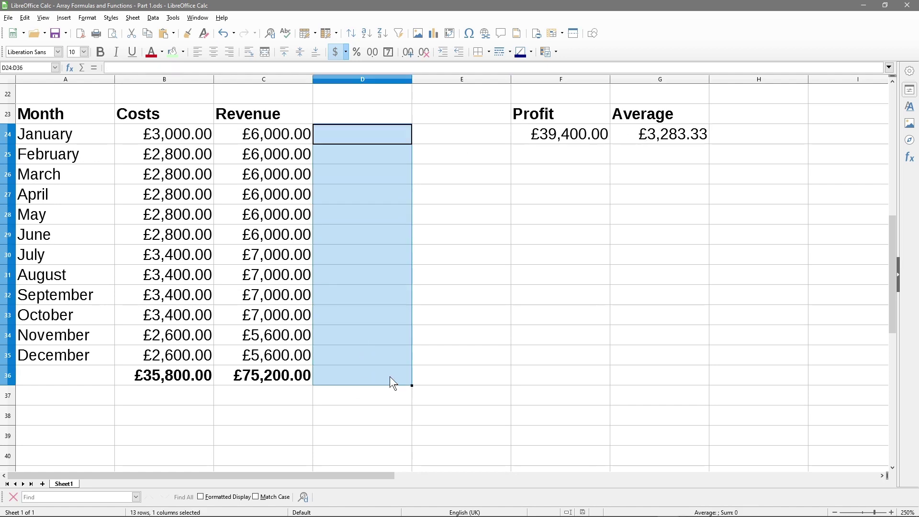
pyautogui.click(378, 395)
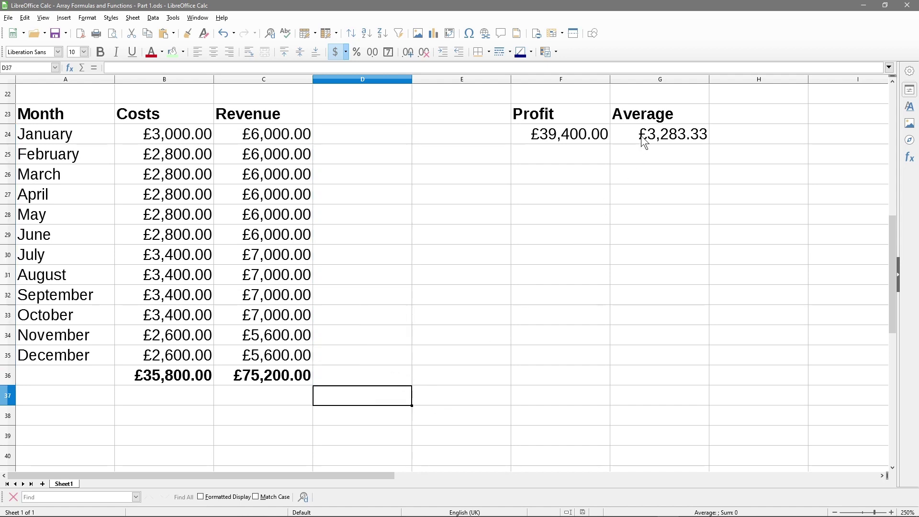
pyautogui.click(673, 136)
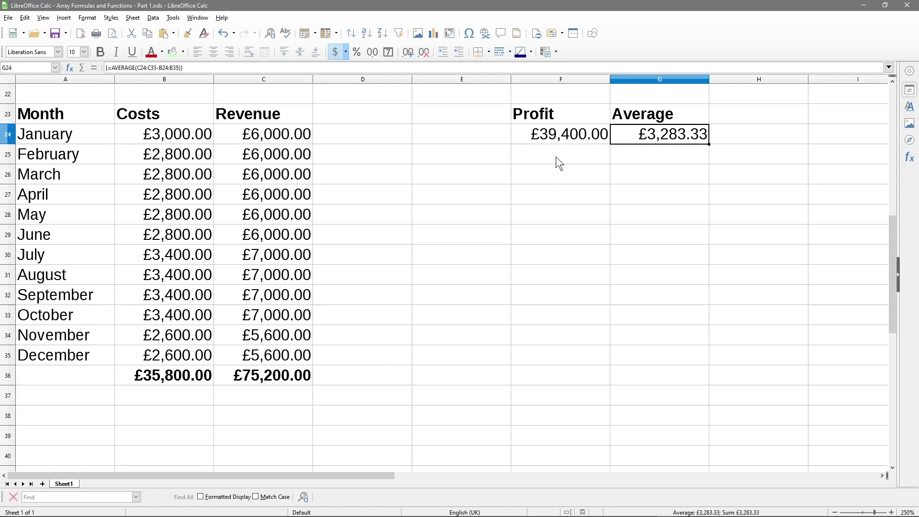
pyautogui.click(558, 137)
pyautogui.click(622, 135)
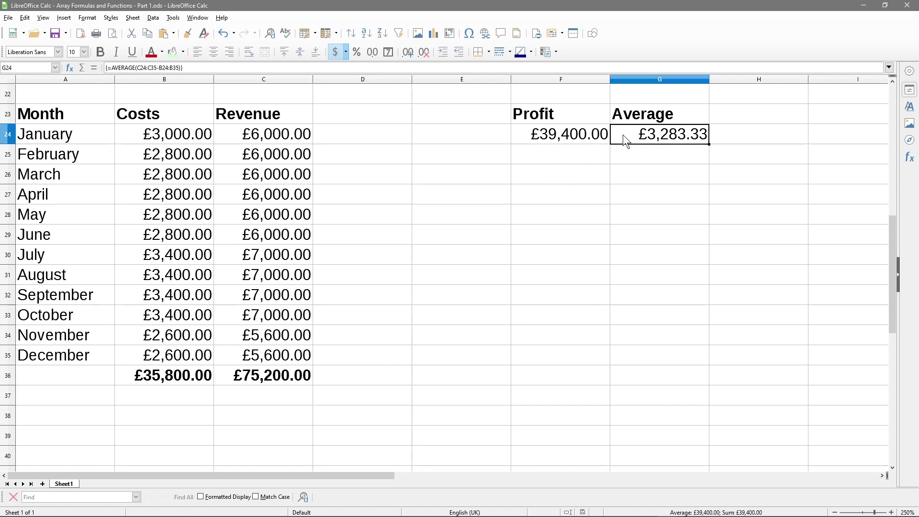
pyautogui.click(567, 136)
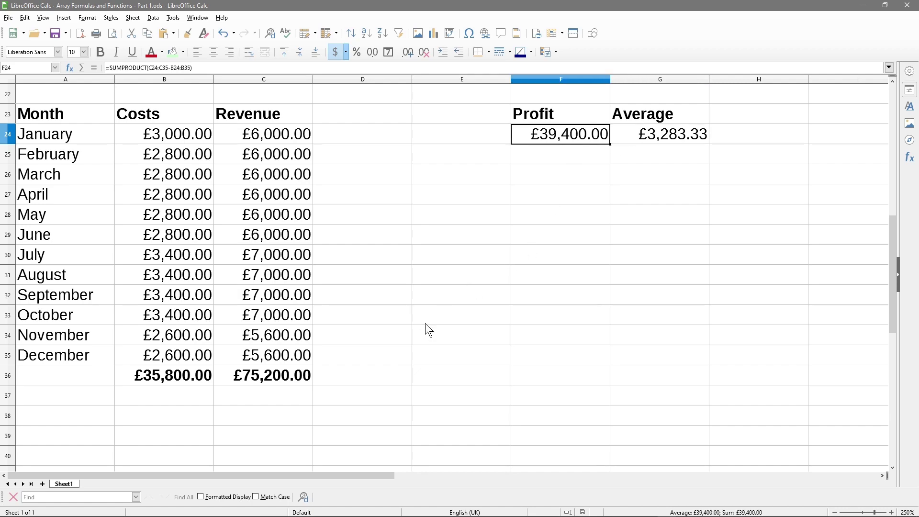
# Review the whole sheet, from the array formula and SUMPRODUCT examples down to the monthly costs and revenue table
pyautogui.scroll(7, 425, 323)
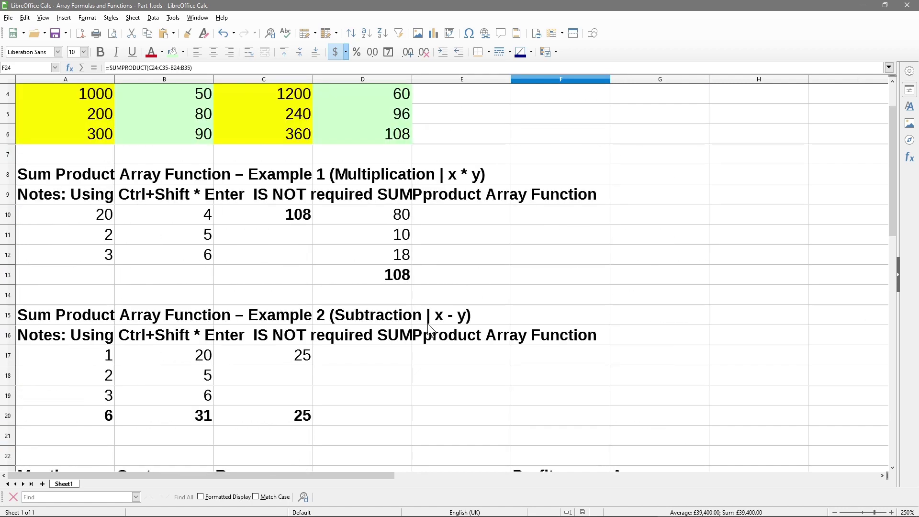
pyautogui.scroll(-1, 428, 321)
pyautogui.scroll(1, 251, 292)
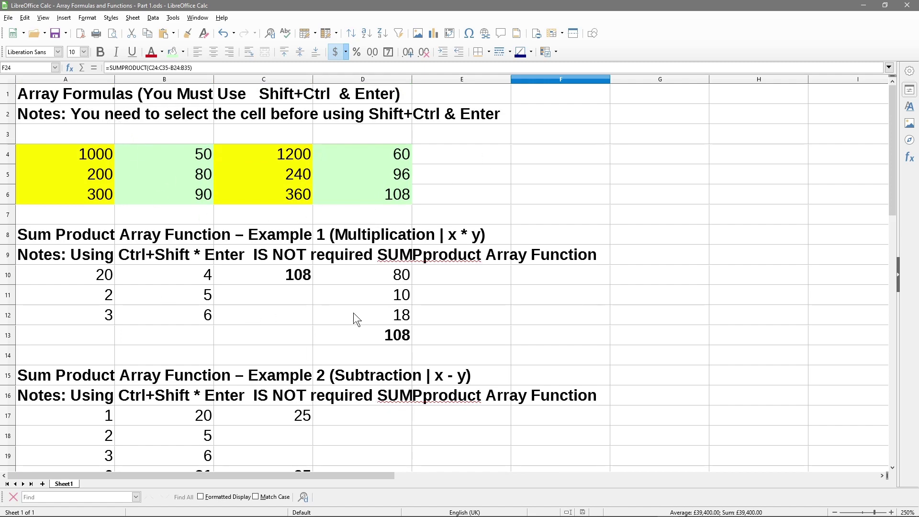
pyautogui.scroll(-7, 346, 291)
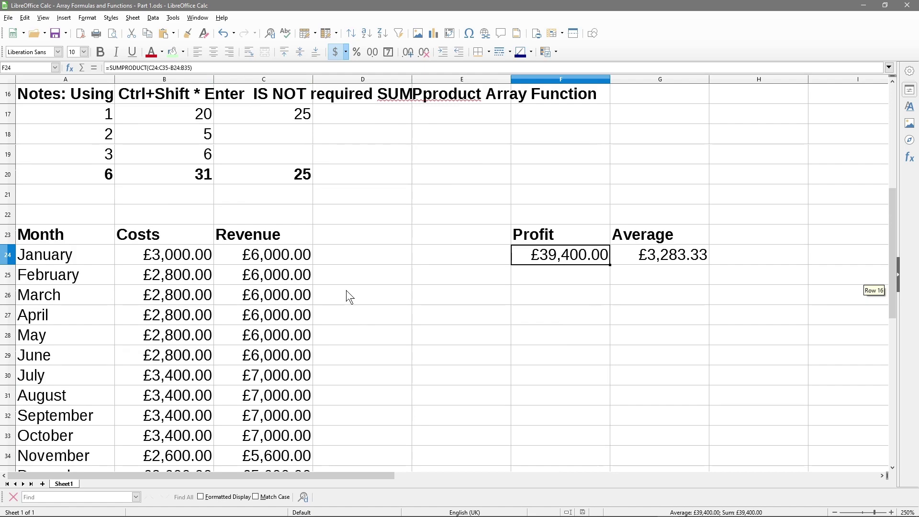
pyautogui.scroll(-1, 346, 291)
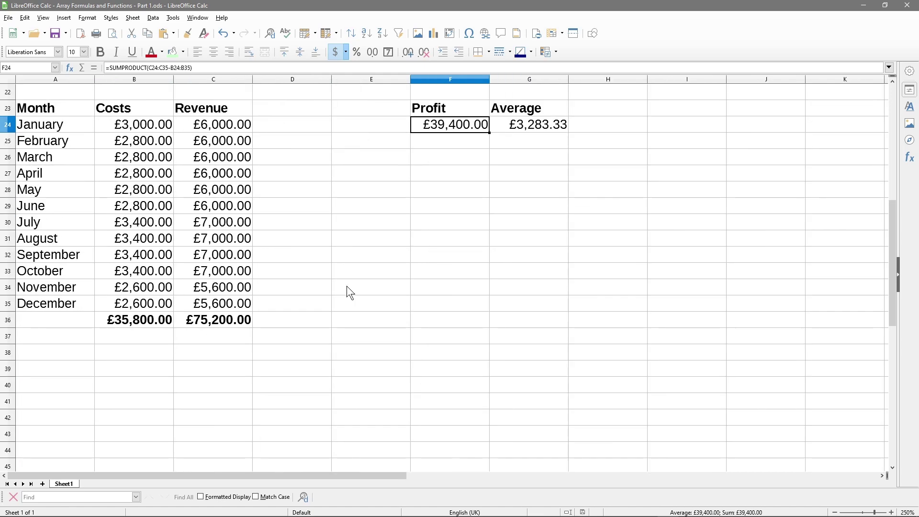
pyautogui.scroll(2, 316, 283)
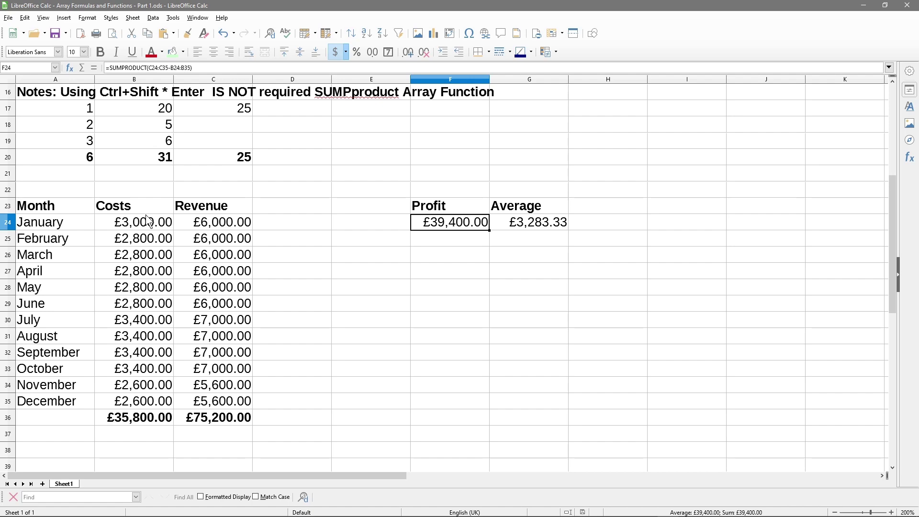
pyautogui.scroll(5, 147, 221)
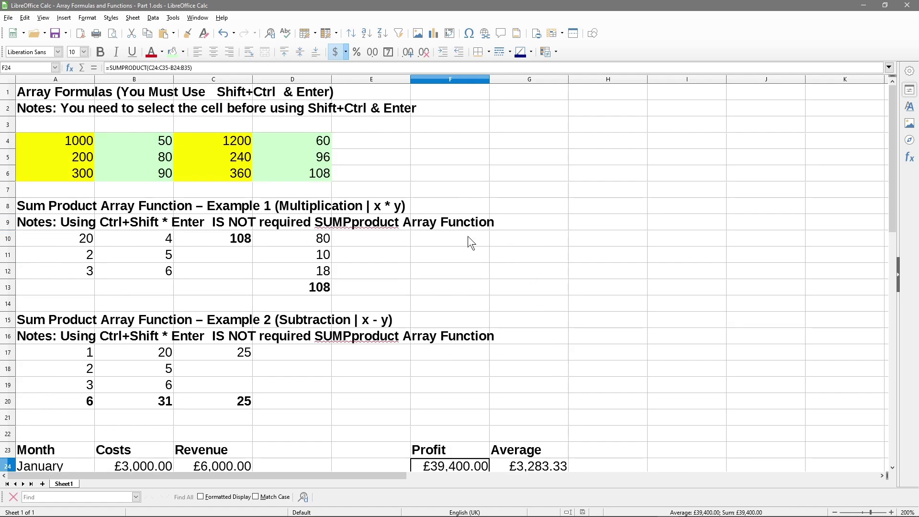